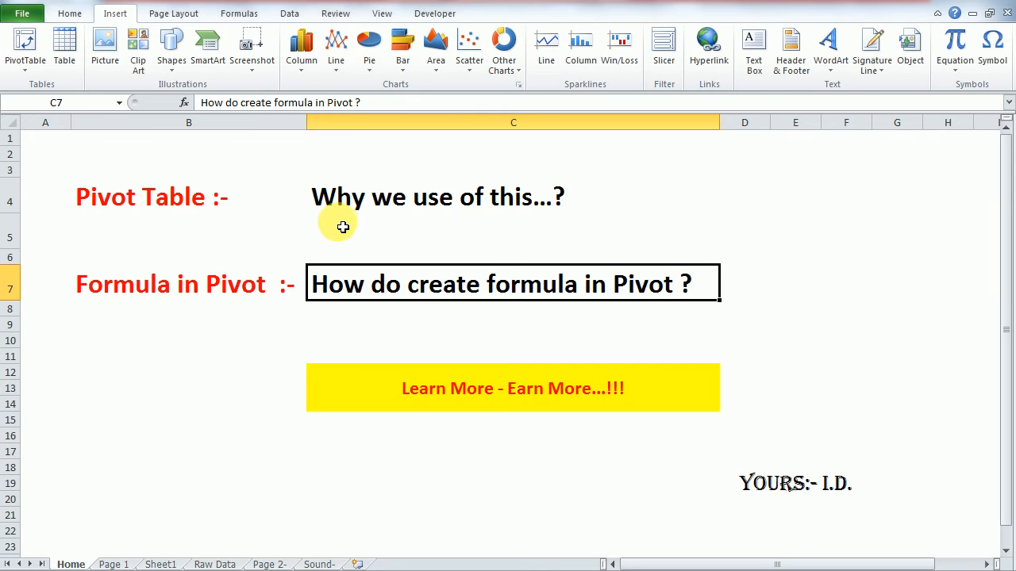
Step: Review the pivot table and pivot formula questions on the Home sheet and the Use of Pivot statement on Page 1
left_click(371, 197)
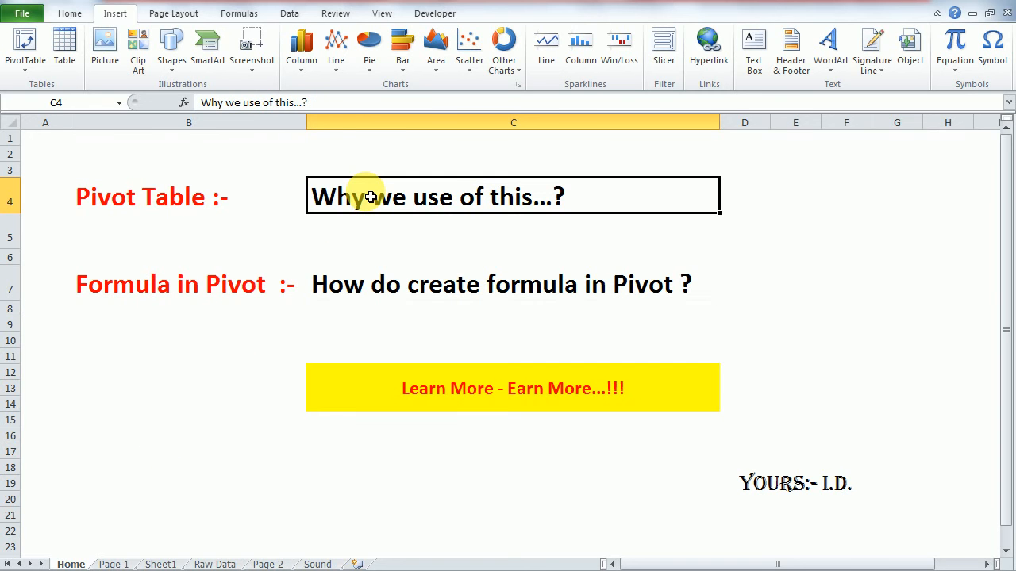
left_click(347, 289)
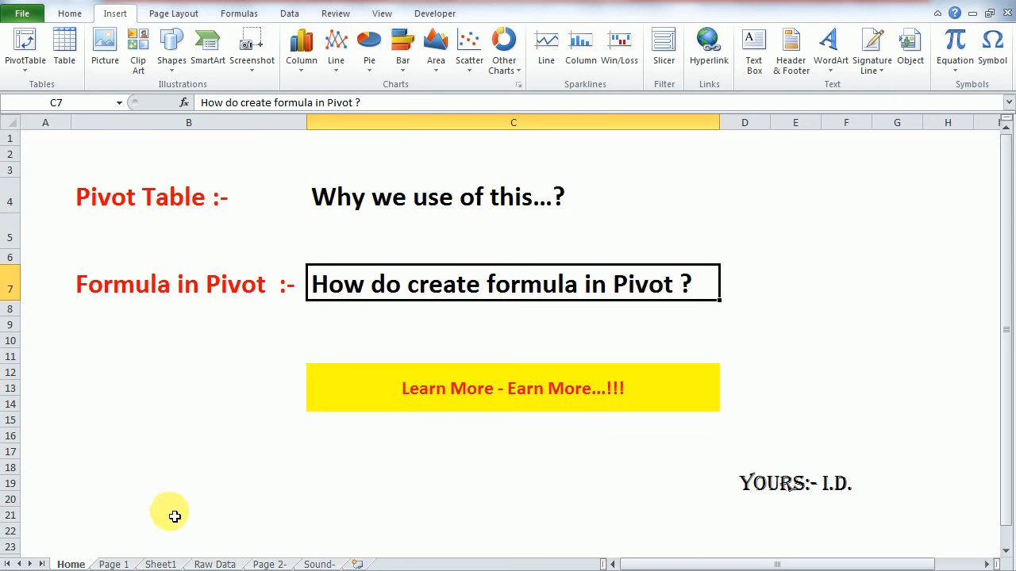
left_click(111, 564)
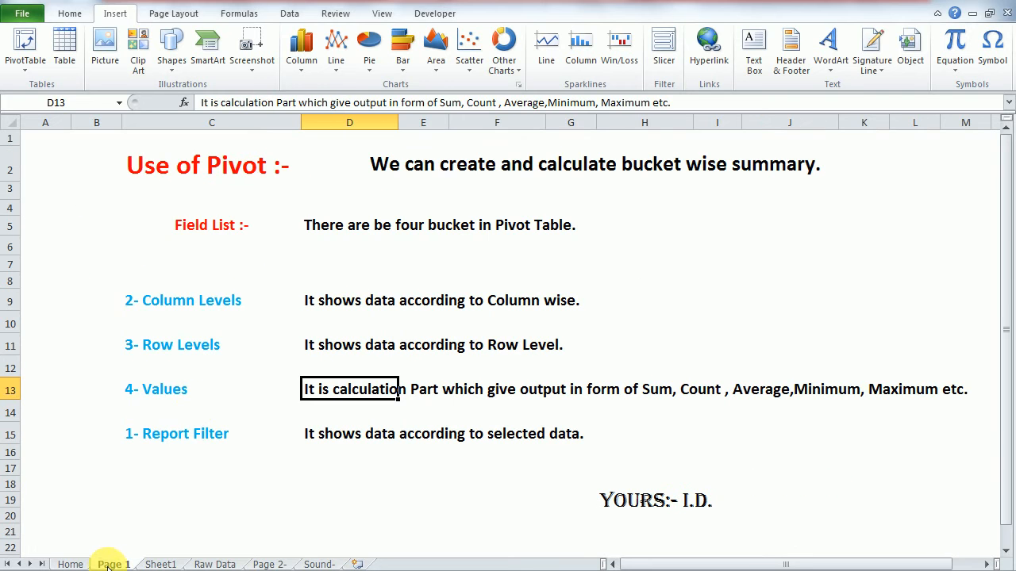
left_click(386, 174)
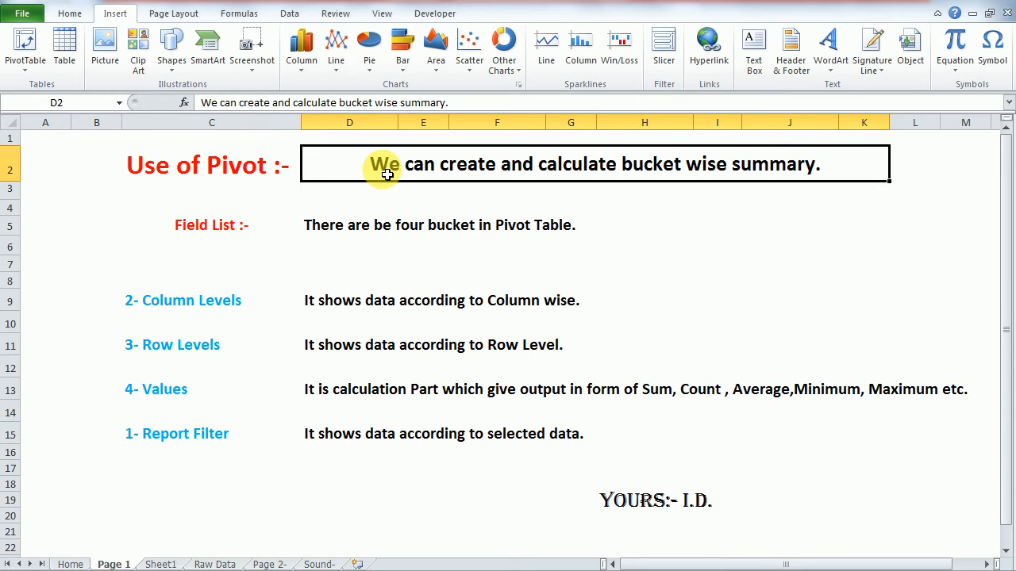
Step: Examine the column headings and first records of the Raw Data sheet by selecting the range A1:I3
left_click(161, 564)
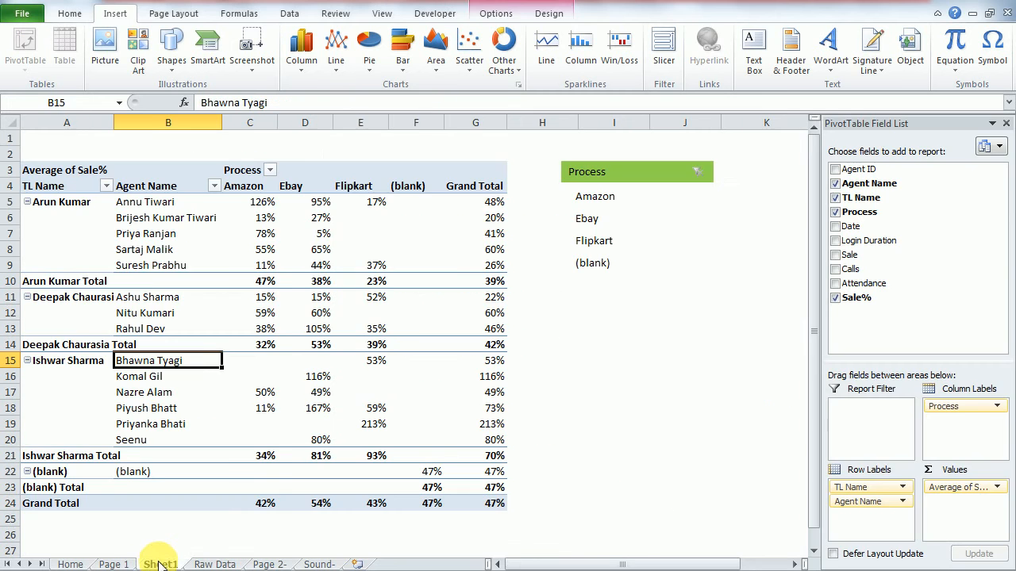
left_click(202, 564)
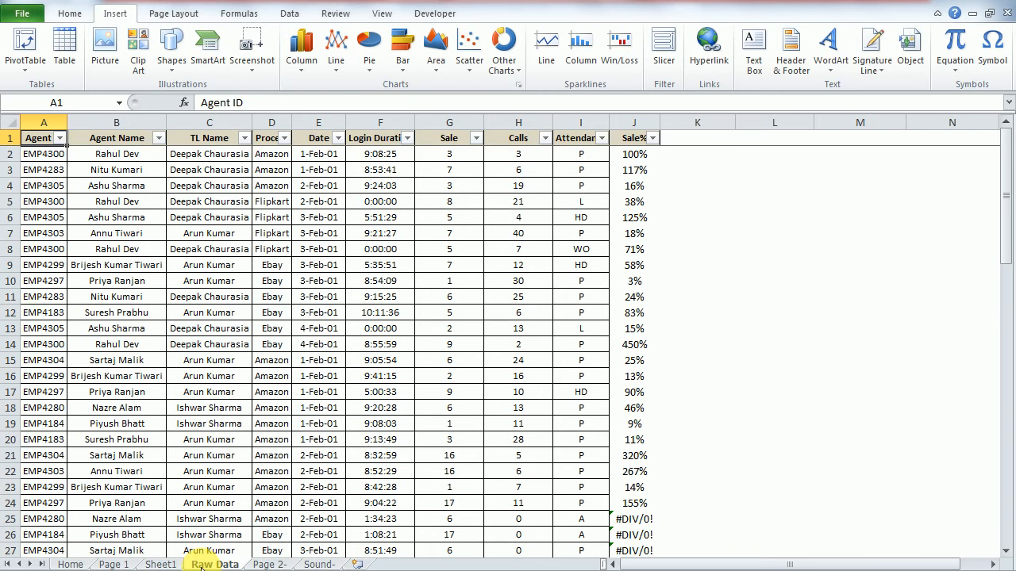
key("shift+Right")
key("shift+Right")
key("shift+Right")
key("shift+Right")
key("shift+Right")
key("shift+Right")
key("shift+Right")
key("shift+Right")
key("shift+Right")
key("shift+Right")
key("shift+Down")
key("shift+Left")
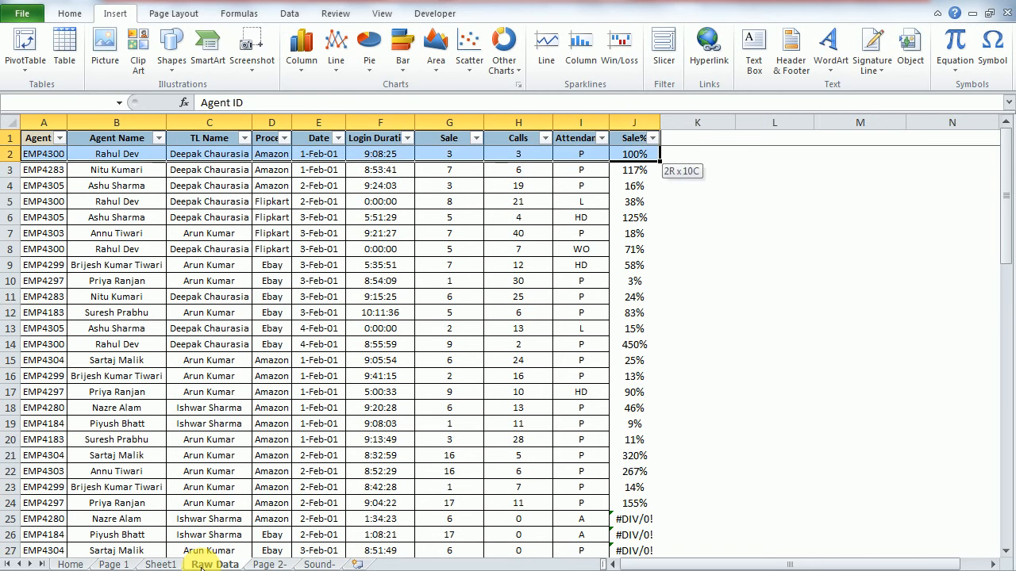
key("shift+Left")
key("shift+Down")
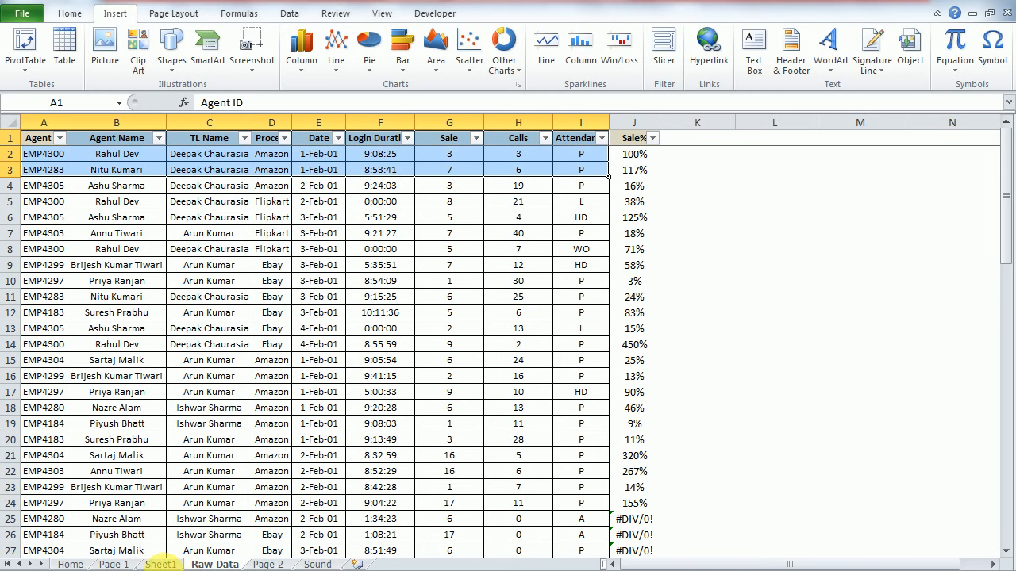
Step: Inspect the Amazon, Ebay and Flipkart column headings and the TL Name row labels in the pivot table on Sheet1
left_click(162, 564)
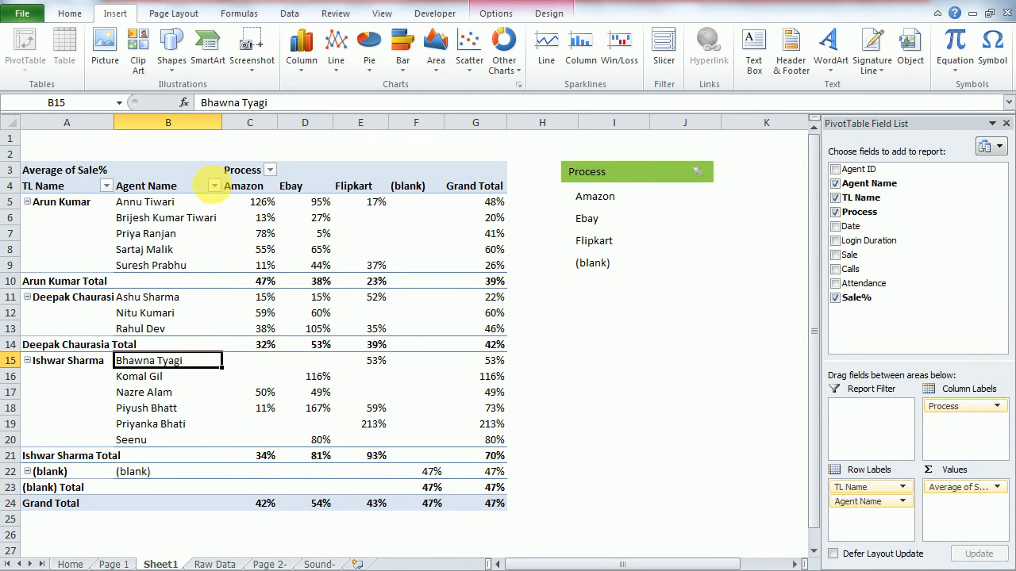
left_click(256, 189)
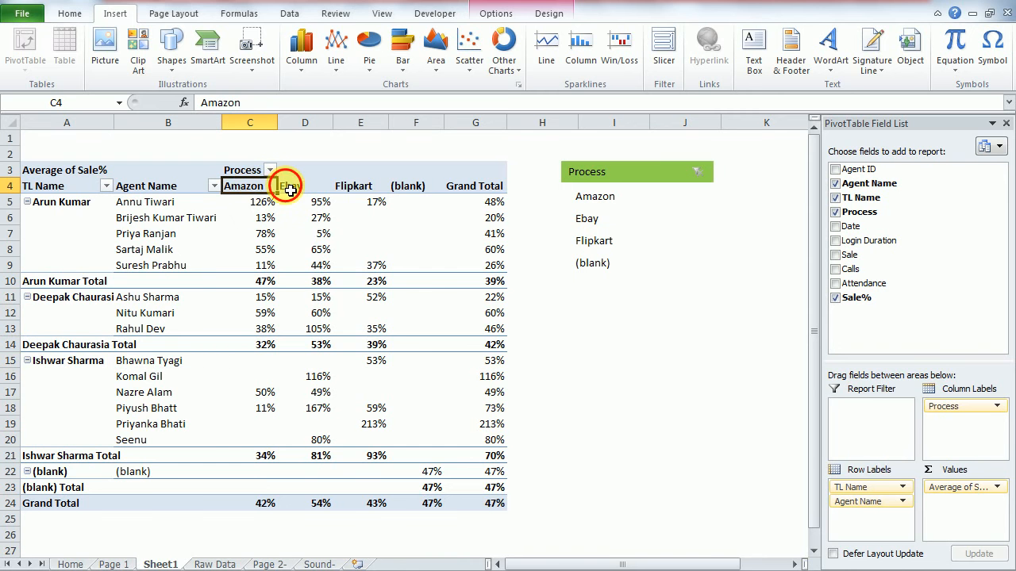
left_click(290, 189)
left_click(360, 192)
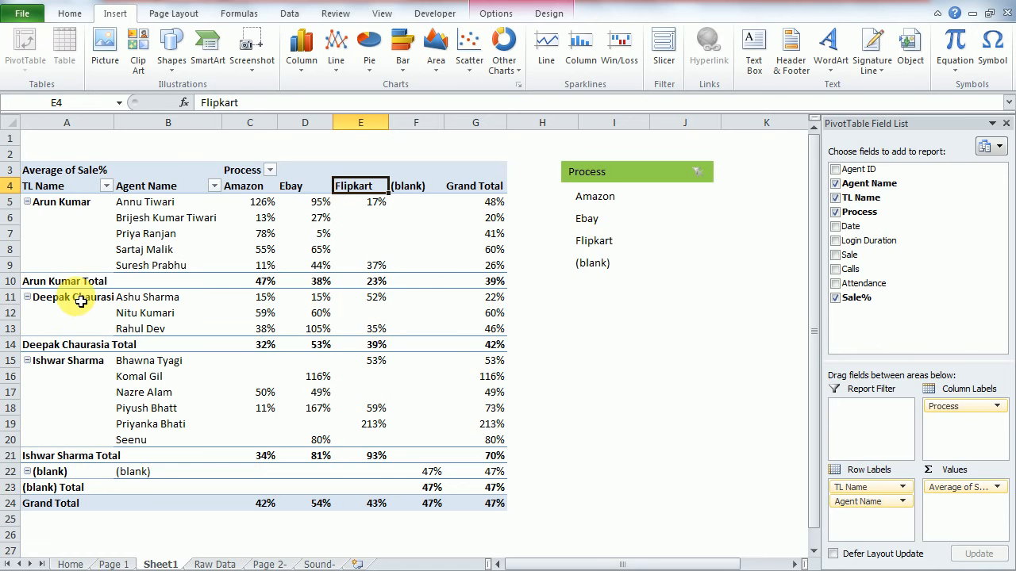
left_click(80, 300)
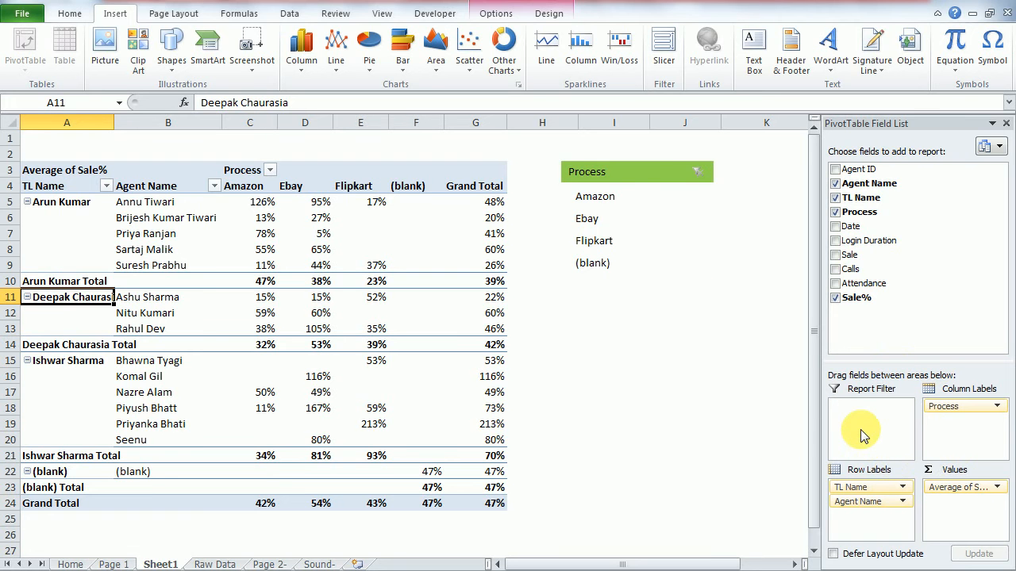
Step: Filter the pivot table with the Process slicer, first to Ebay and then to Amazon only
left_click(597, 225)
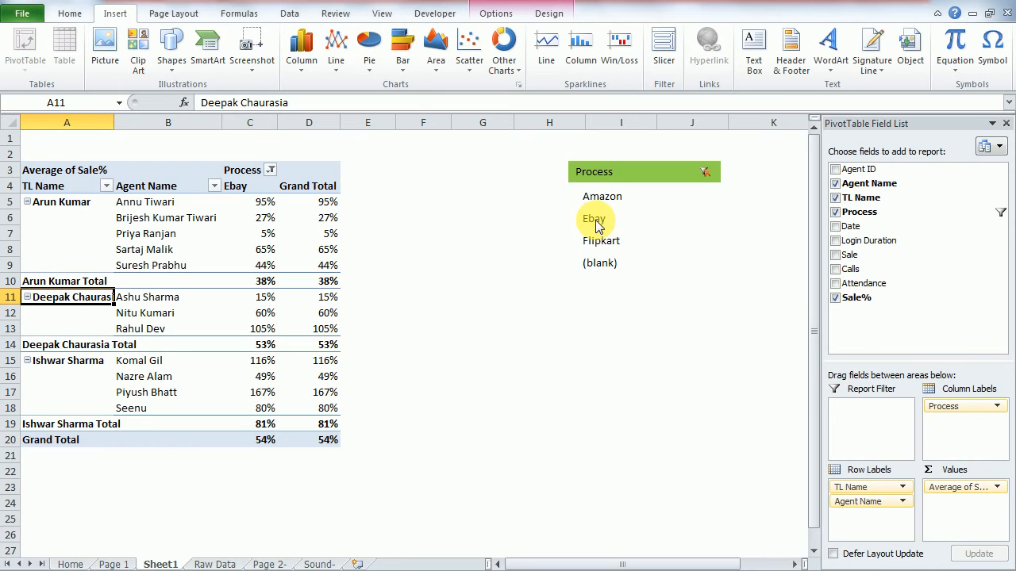
left_click(611, 198)
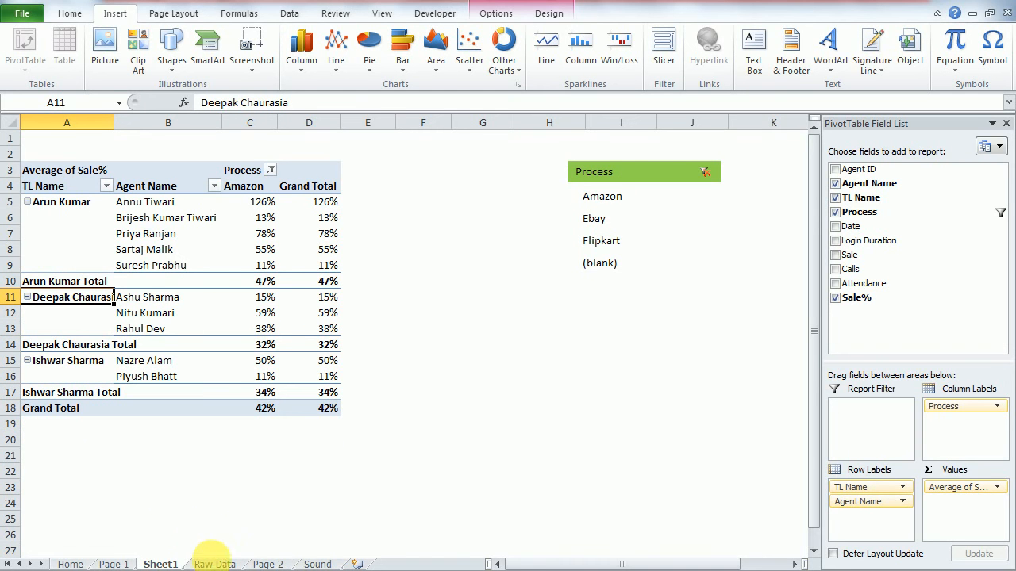
left_click(212, 564)
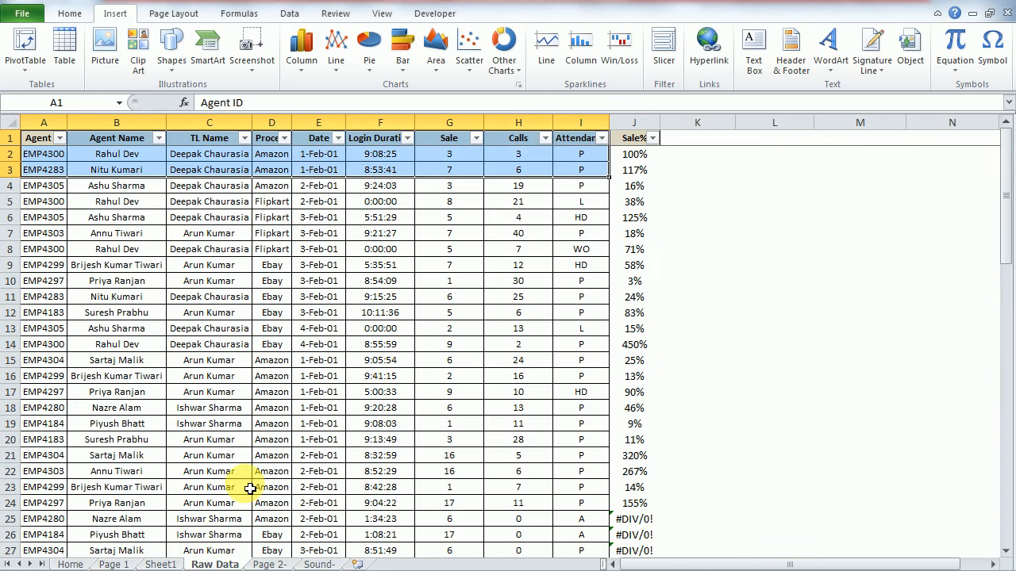
left_click(69, 562)
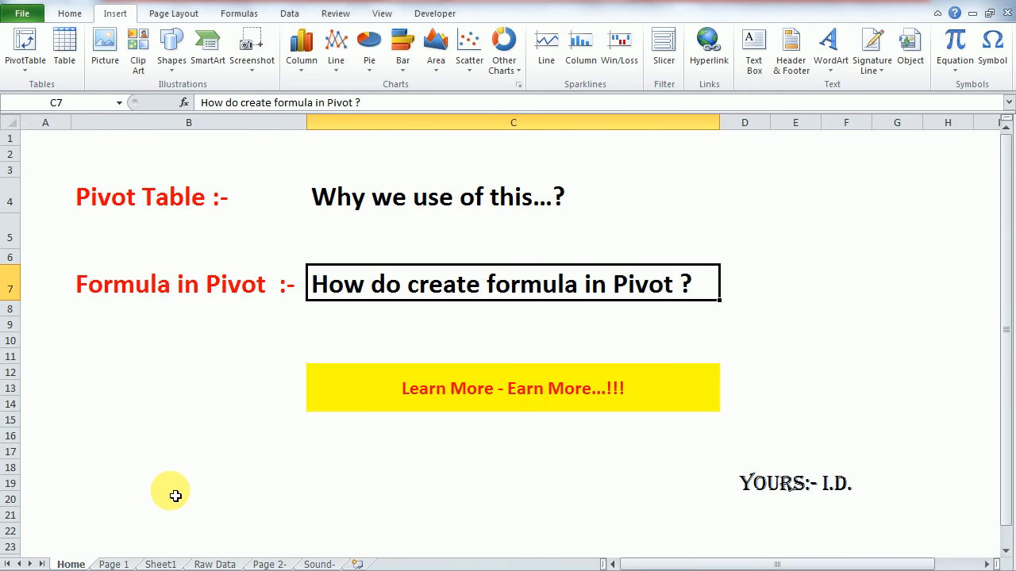
left_click(114, 564)
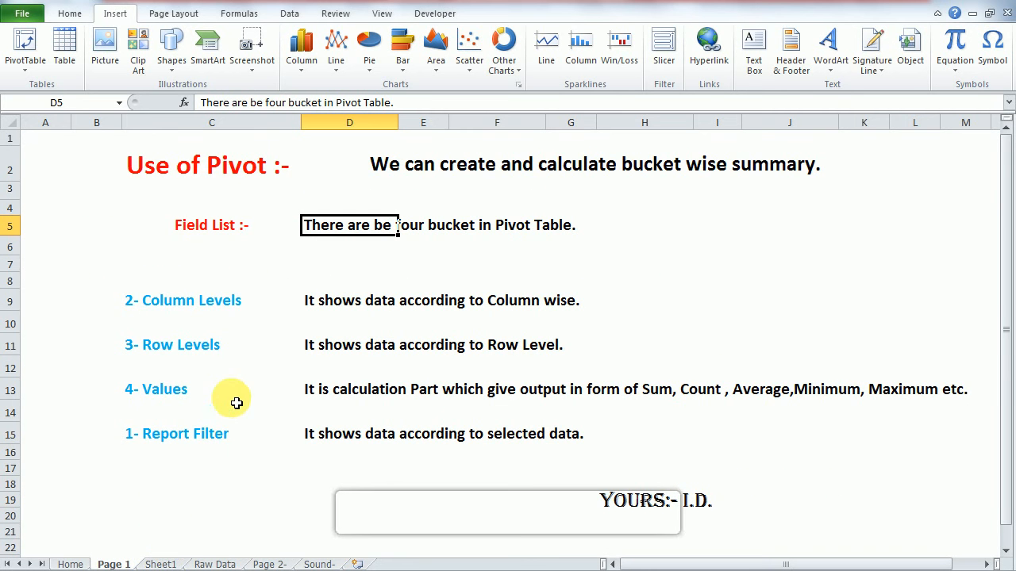
left_click(161, 564)
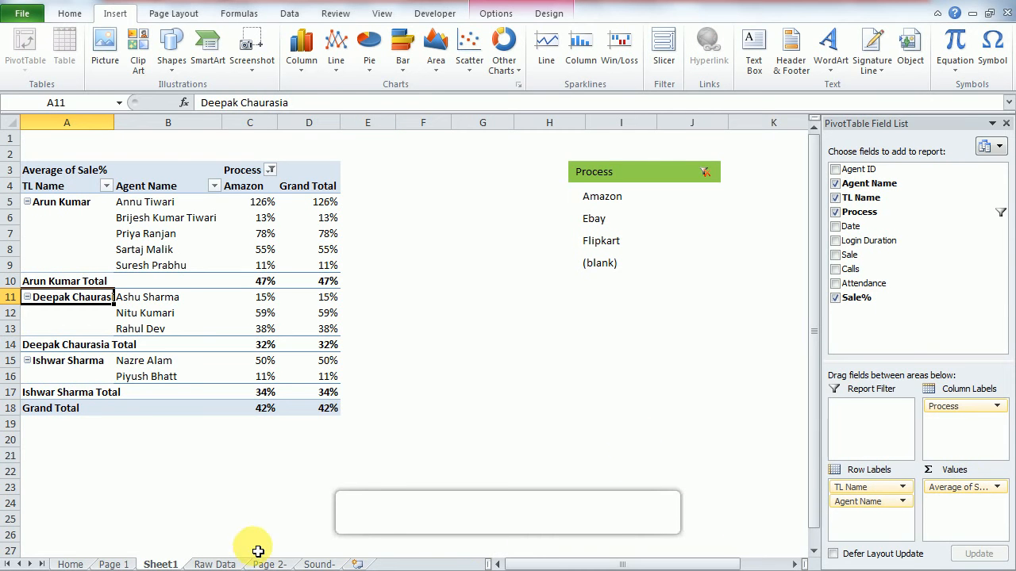
Step: Read the Column Levels and Row Levels explanations on Page 1, highlighting columns C to E and row 7 as examples
left_click(113, 564)
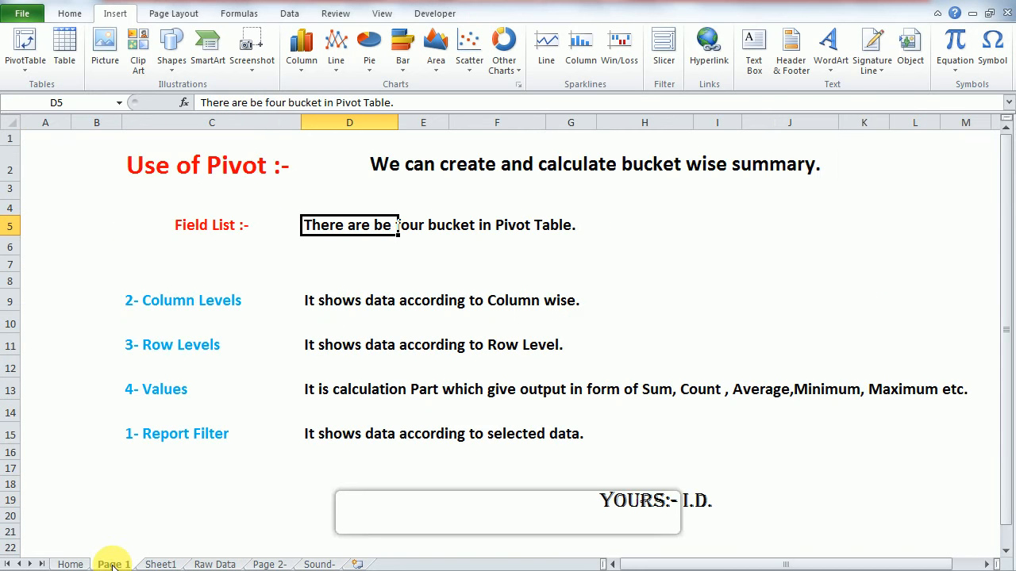
left_click(190, 309)
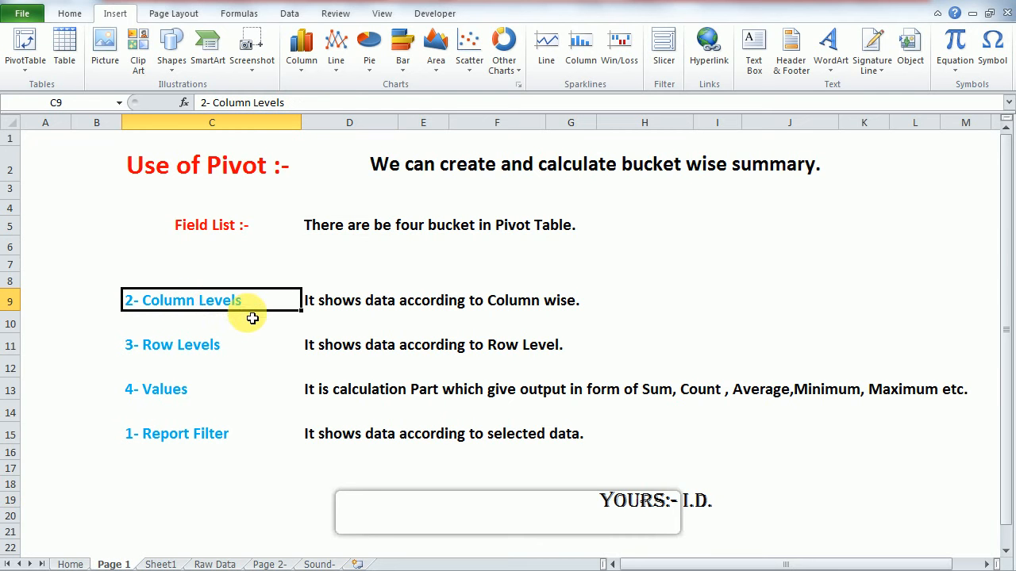
left_click(235, 123)
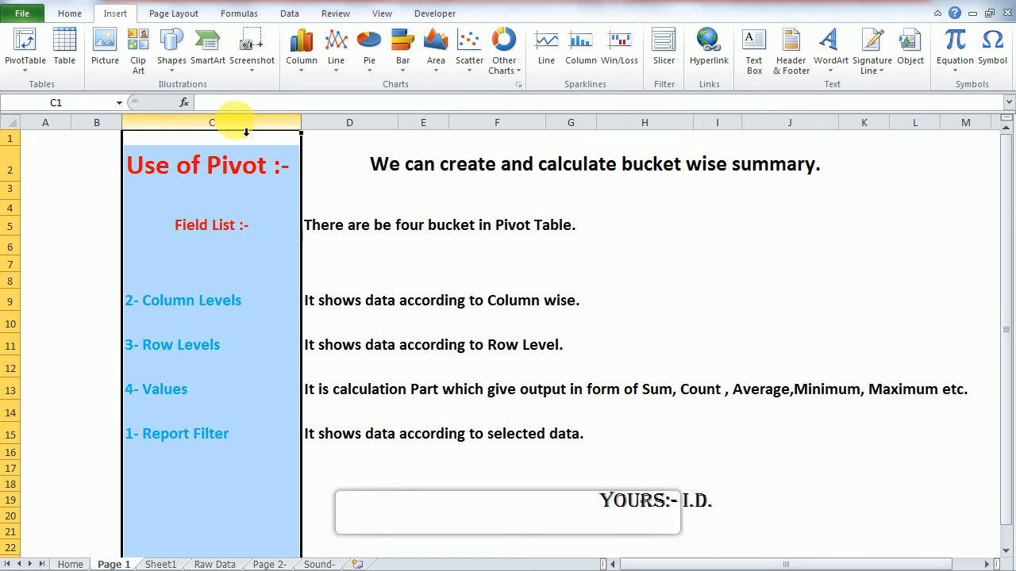
left_click(341, 131)
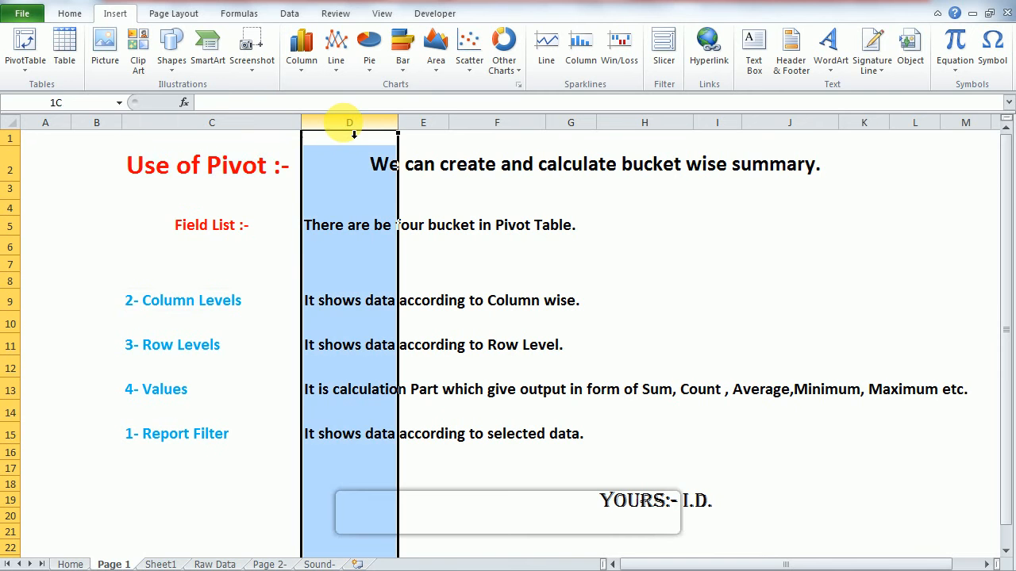
left_click(428, 131)
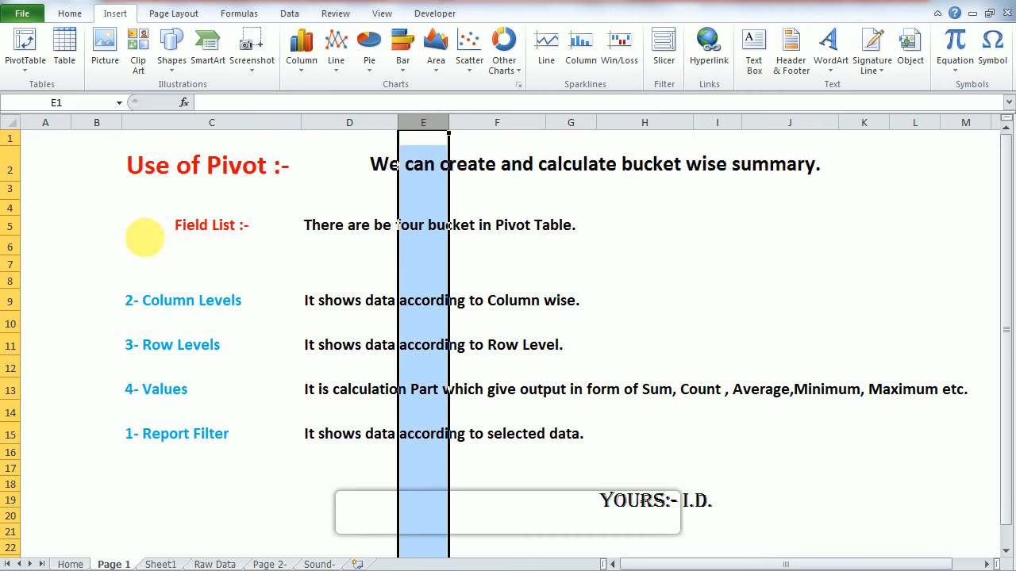
left_click(20, 262)
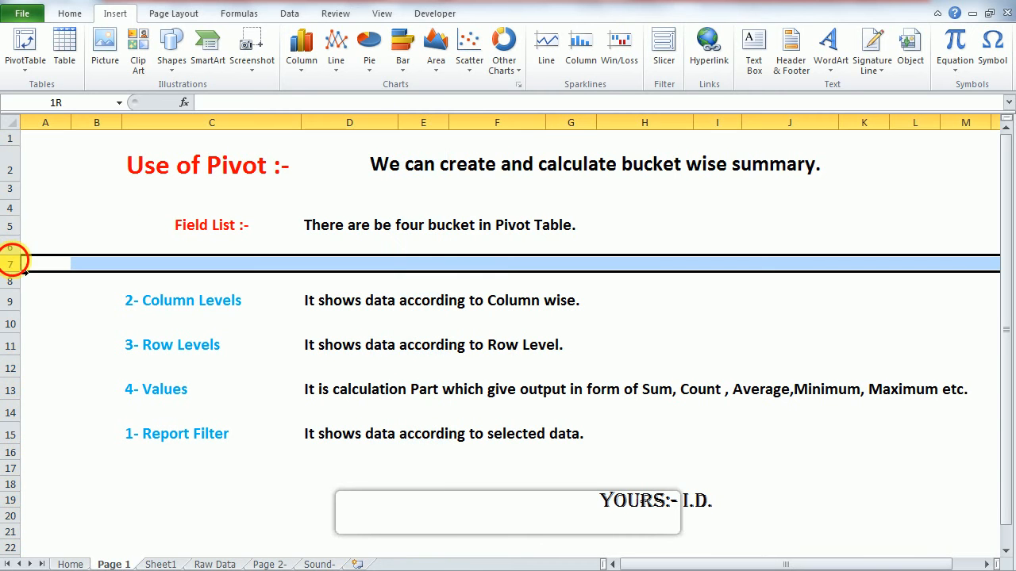
left_click(185, 306)
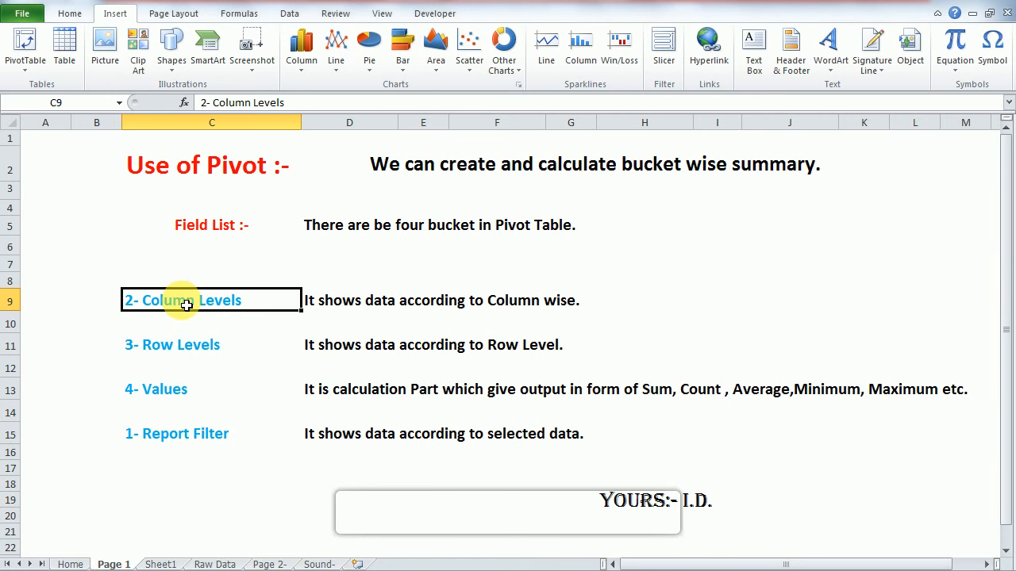
left_click(337, 307)
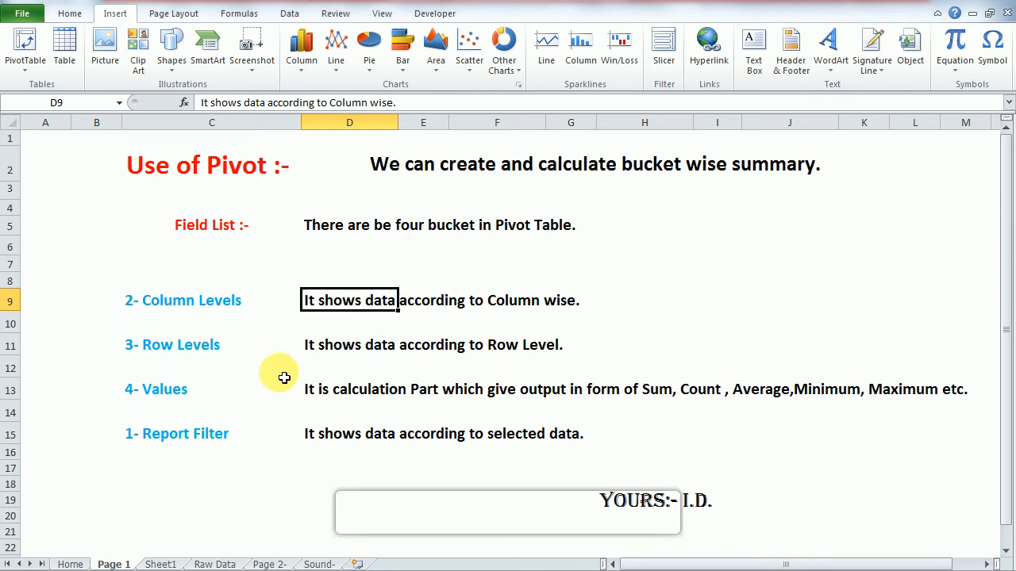
left_click(205, 354)
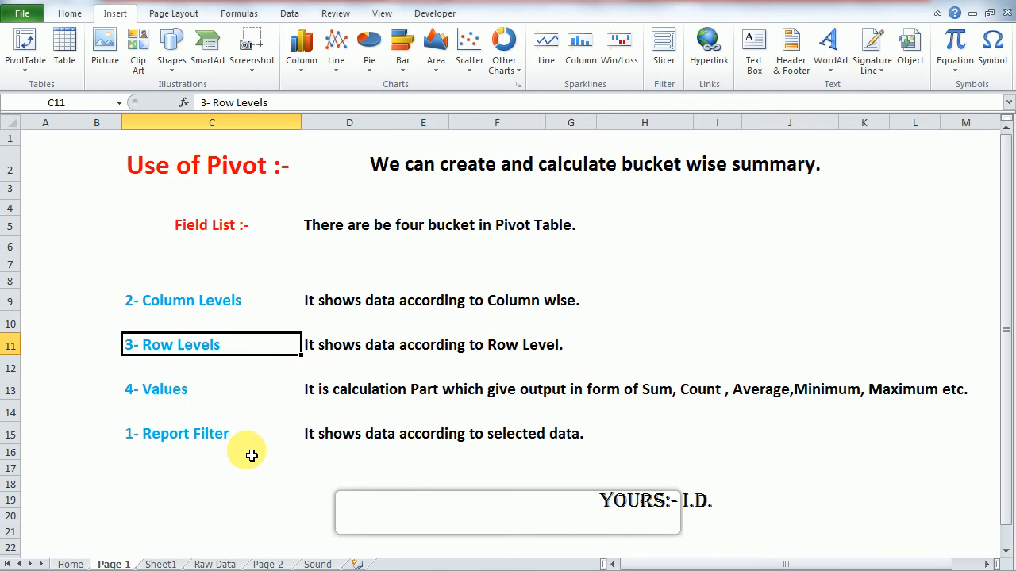
Step: Move the TL Name field from Row Labels to Column Labels, below Process, in the Sheet1 pivot table and inspect its new column headings
left_click(161, 565)
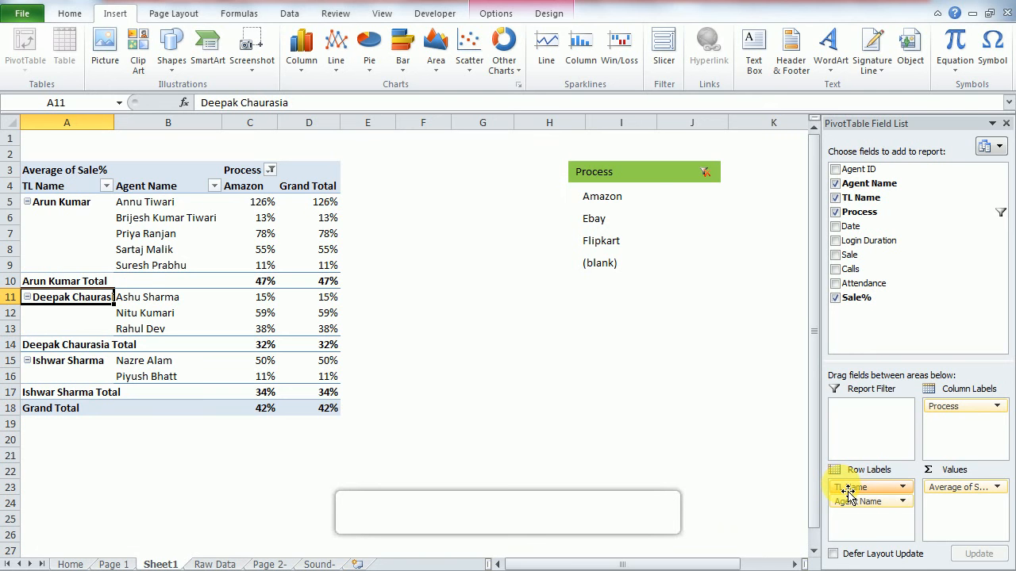
left_click_drag(849, 491, 972, 428)
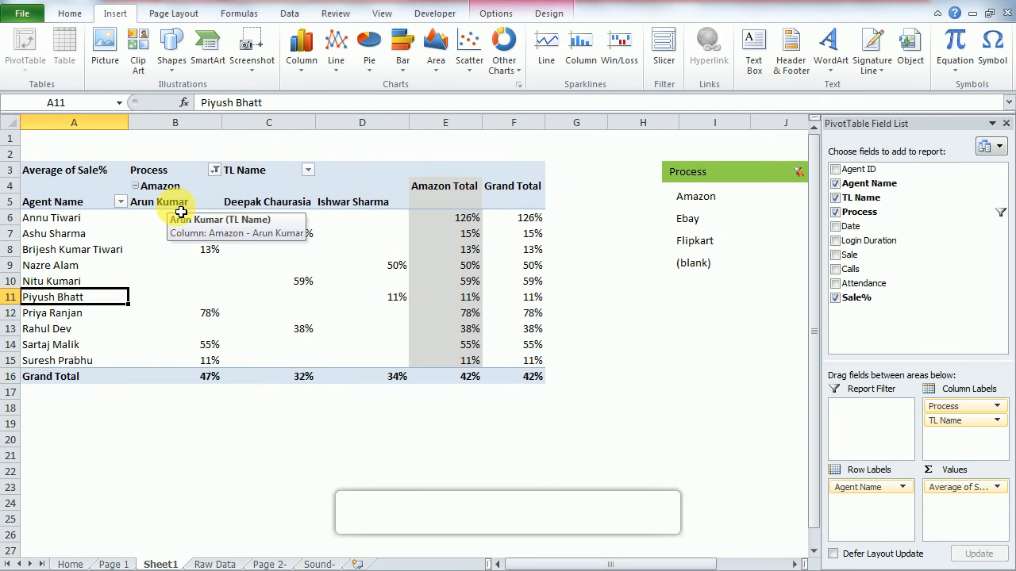
left_click(254, 202)
left_click(335, 206)
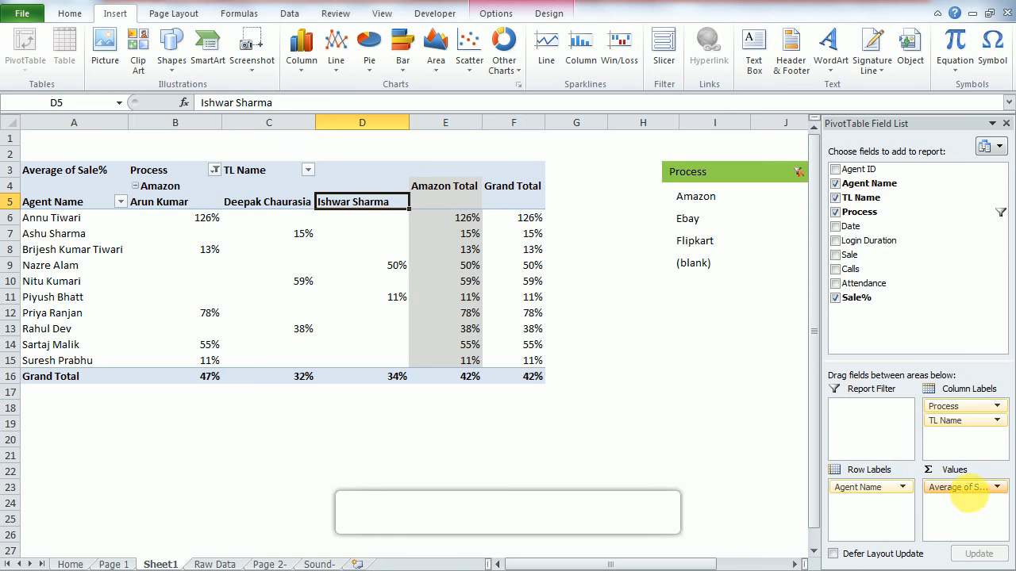
left_click(971, 494)
left_click(969, 496)
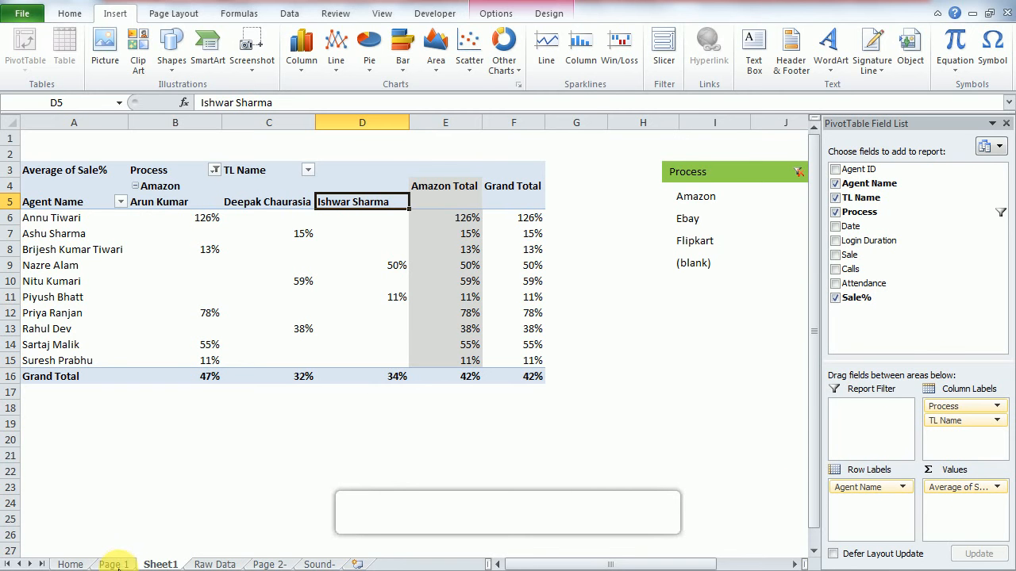
Step: Read the Values and Report Filter explanations on Page 1 and return to the pivot table on Sheet1
left_click(114, 564)
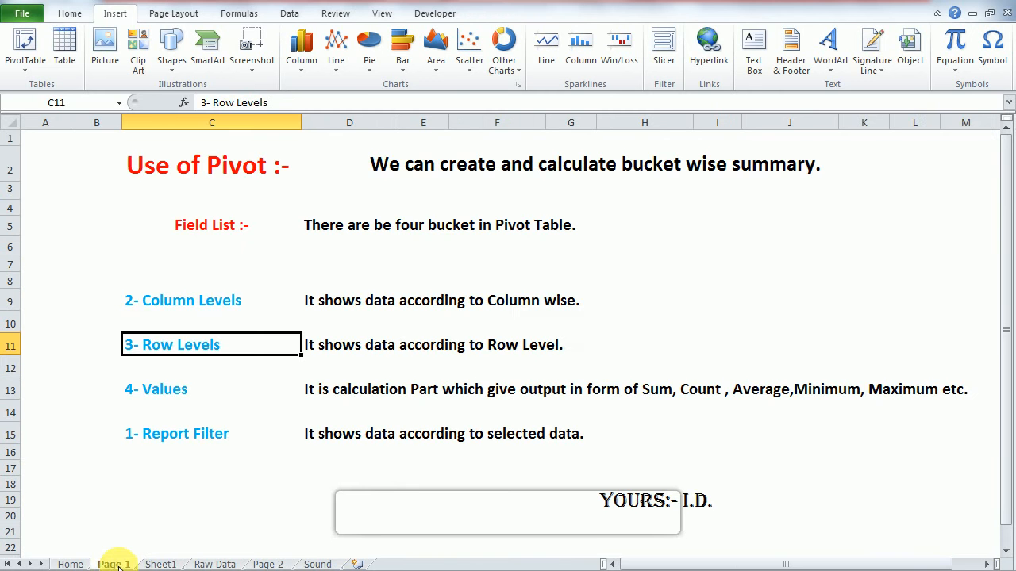
left_click(349, 393)
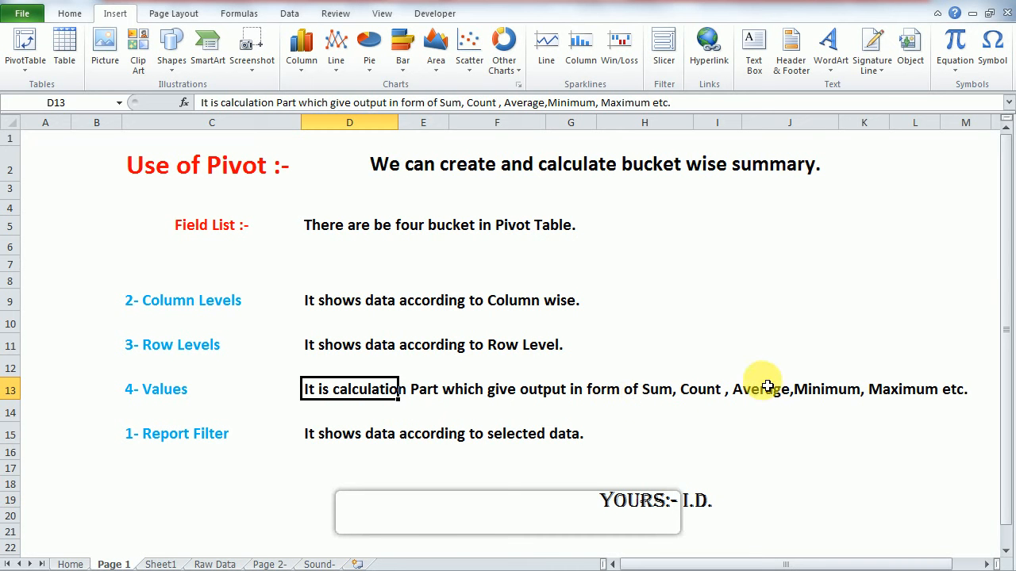
left_click(201, 441)
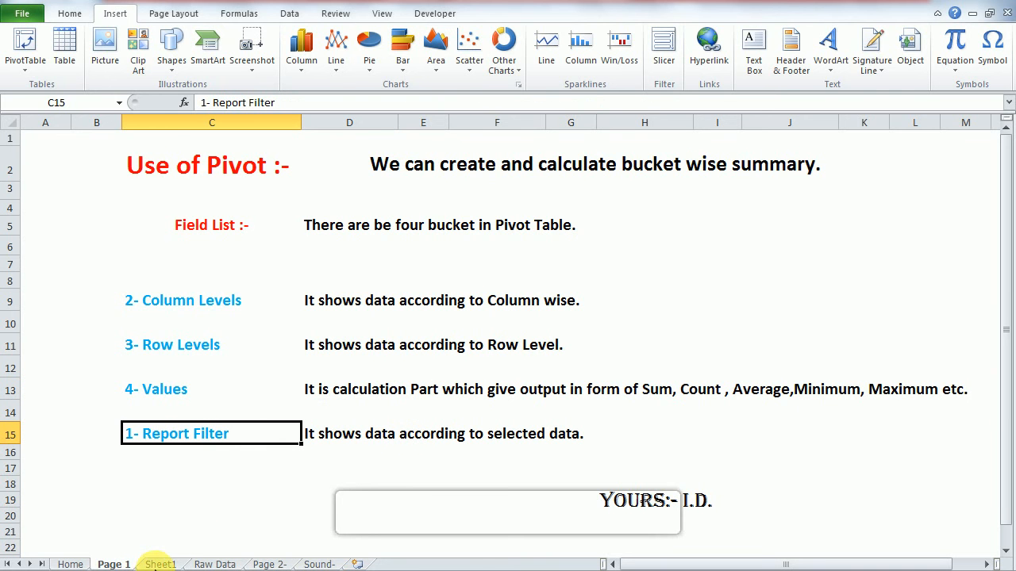
left_click(155, 564)
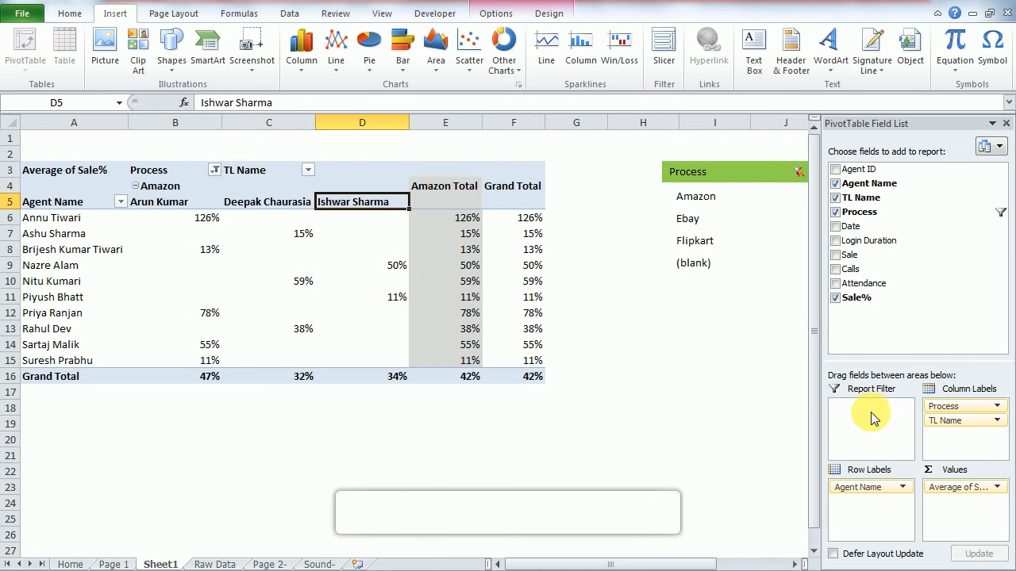
Step: Move the Process field to the Report Filter area and filter the pivot table to Ebay only
left_click_drag(944, 407, 853, 417)
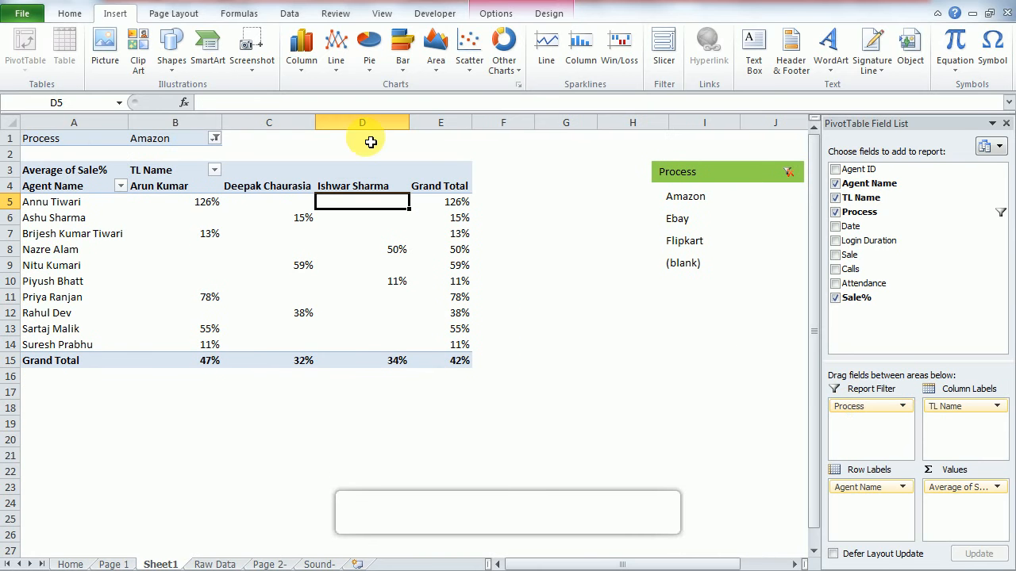
left_click(215, 139)
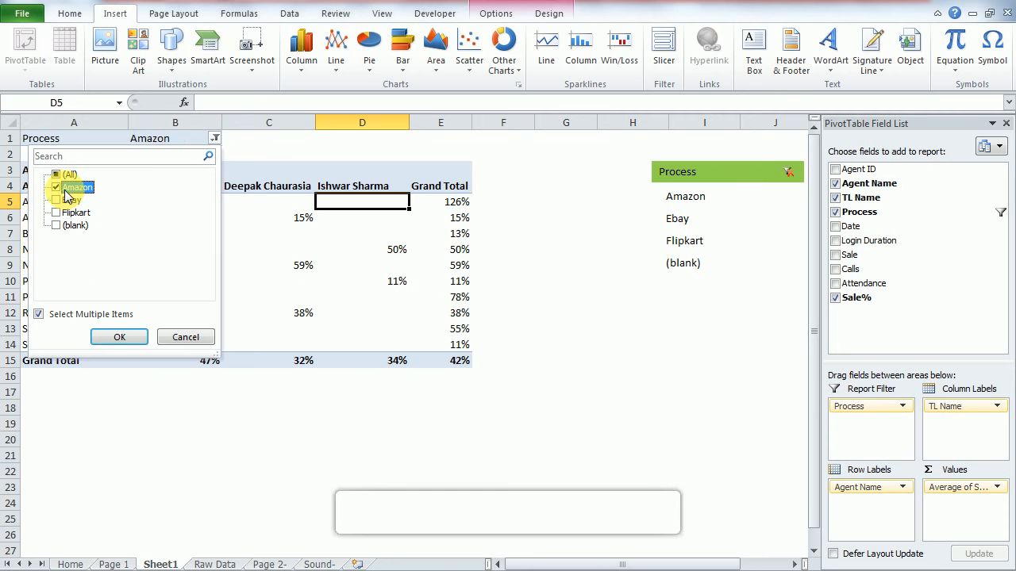
left_click(57, 188)
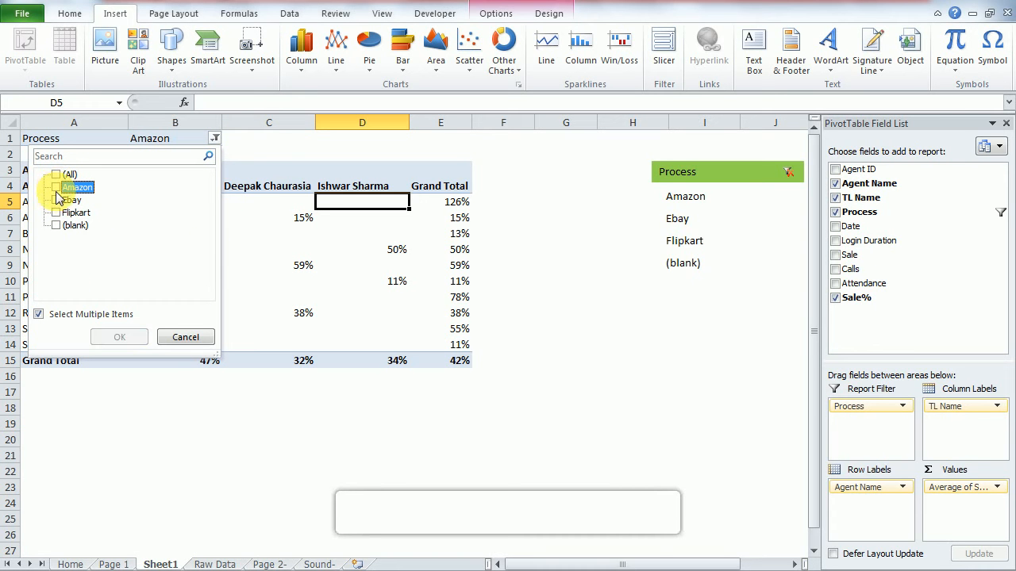
left_click(56, 200)
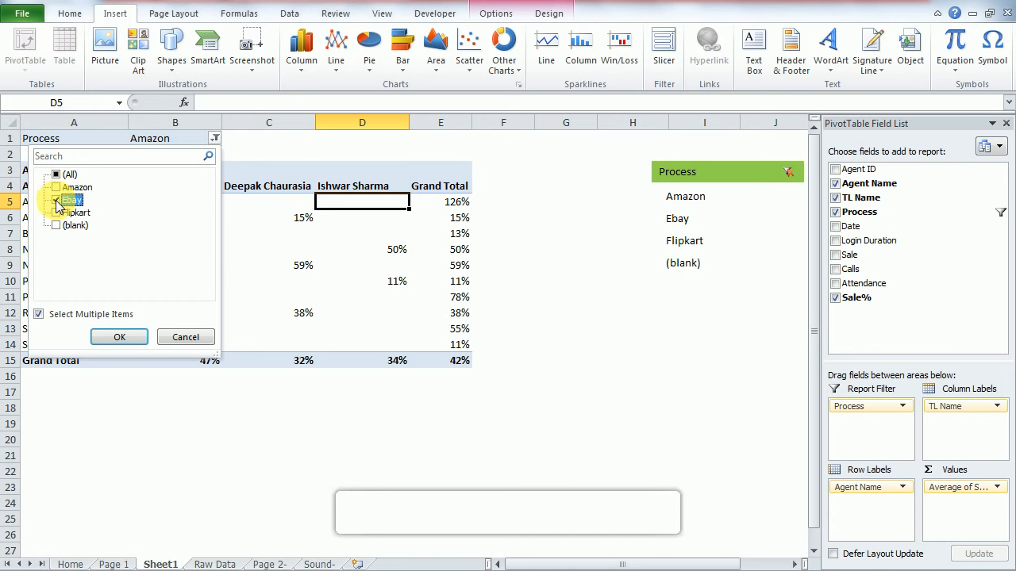
left_click(120, 337)
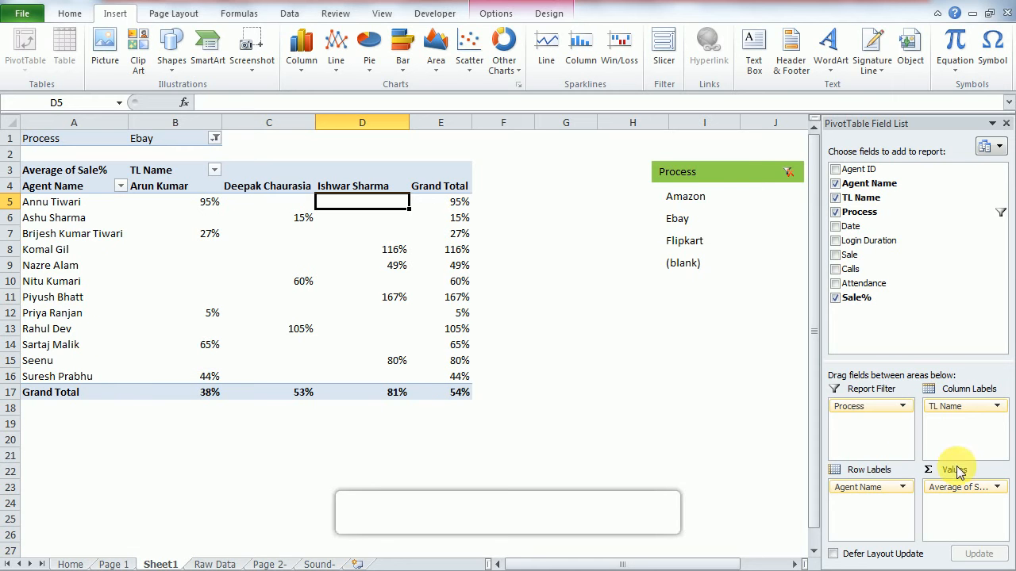
Step: Look through the summary functions and number format options in the Average of Sale% value field settings, leaving them unchanged
left_click(996, 488)
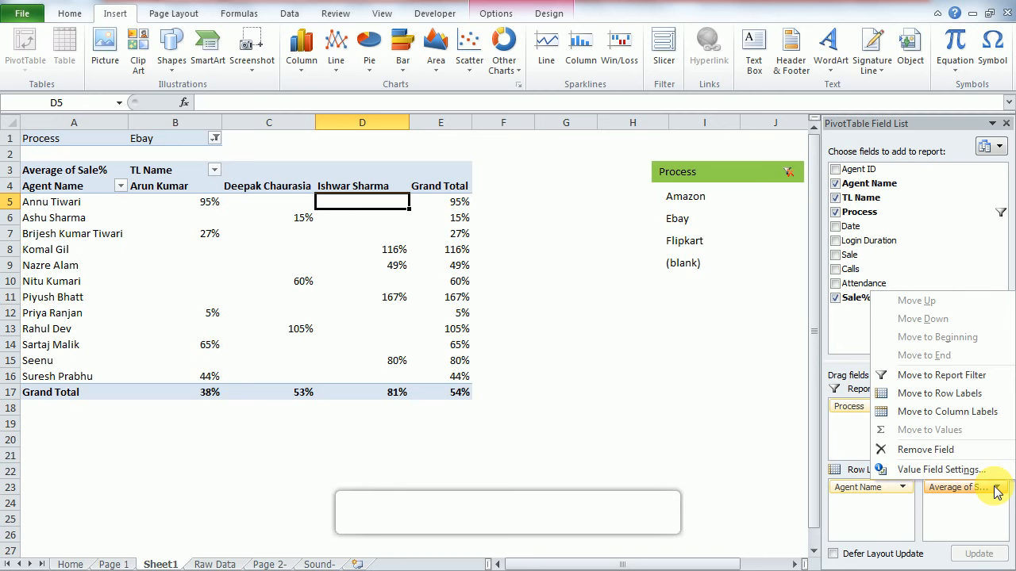
left_click(969, 469)
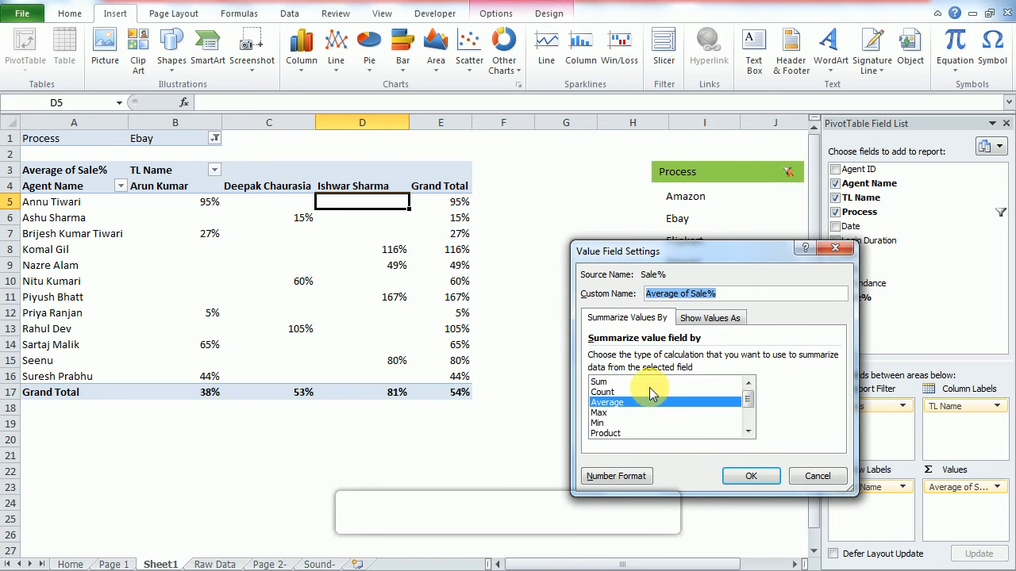
left_click(624, 439)
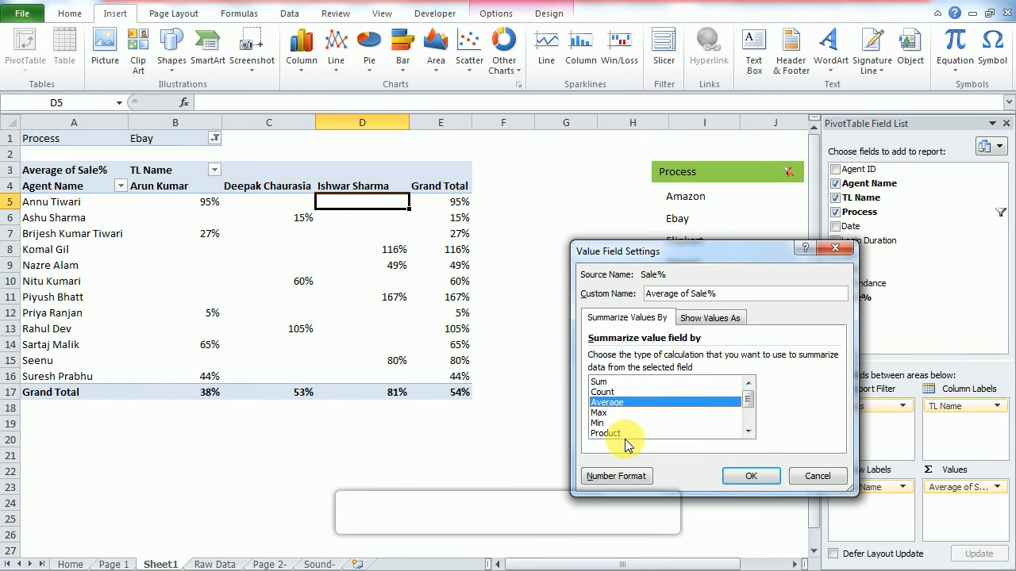
left_click(748, 432)
left_click(748, 433)
left_click(747, 432)
left_click(748, 433)
left_click(747, 432)
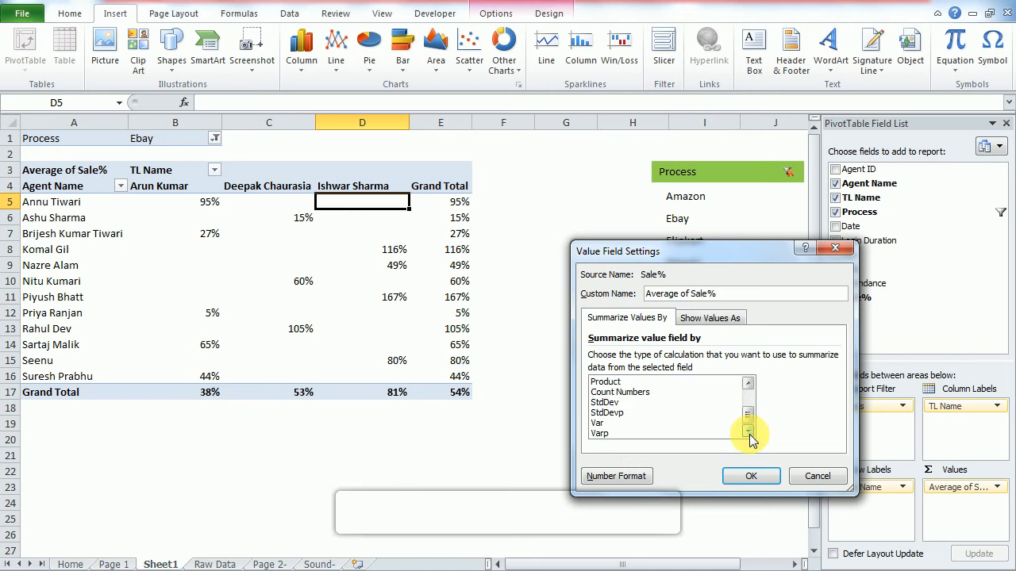
left_click_drag(750, 410, 754, 367)
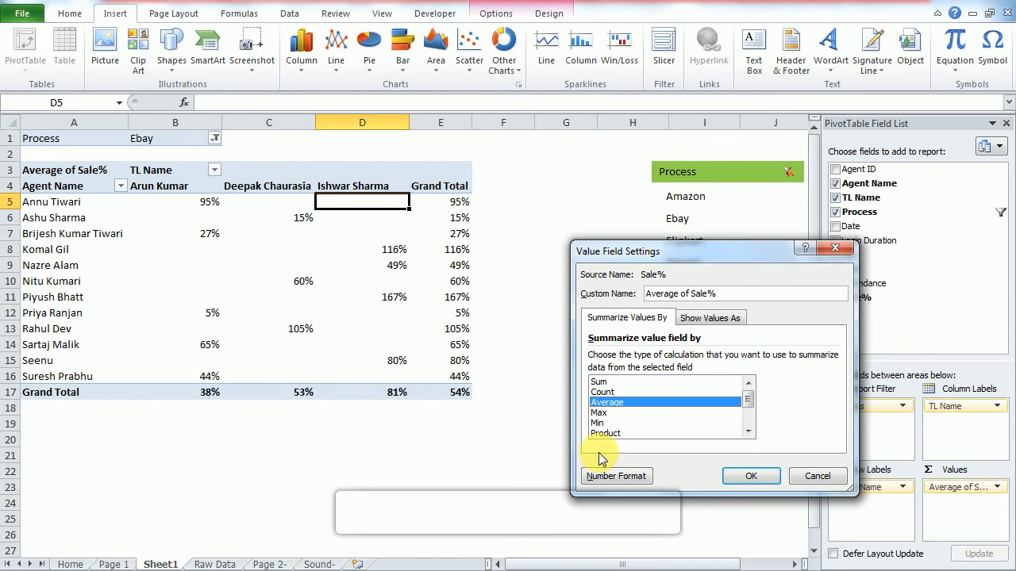
left_click(601, 478)
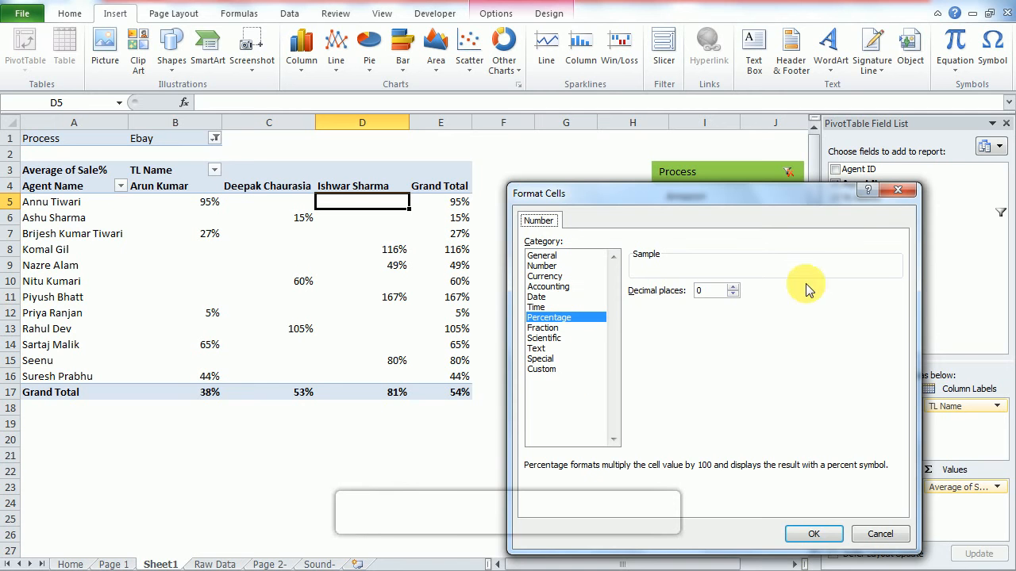
left_click(908, 190)
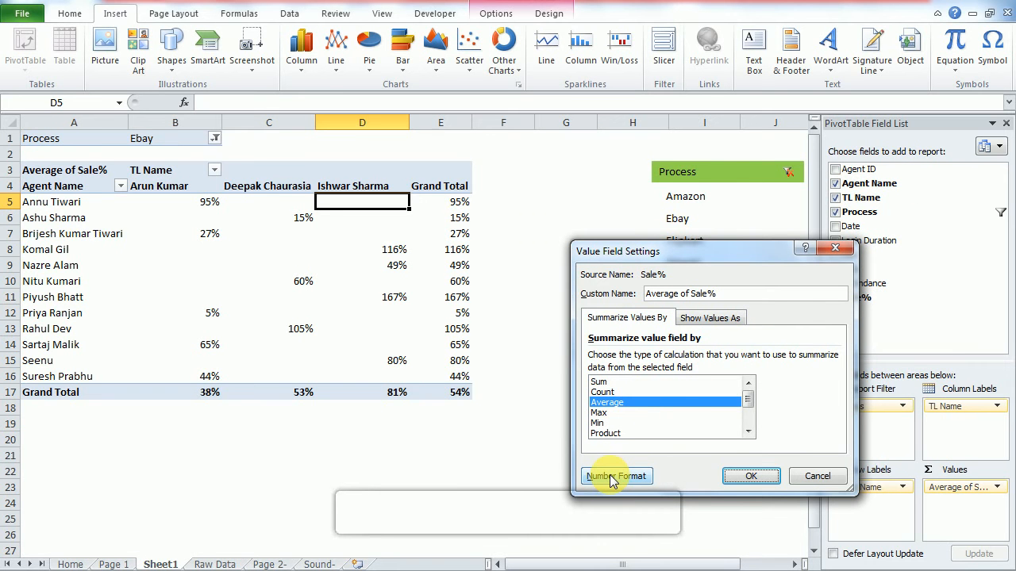
left_click(819, 480)
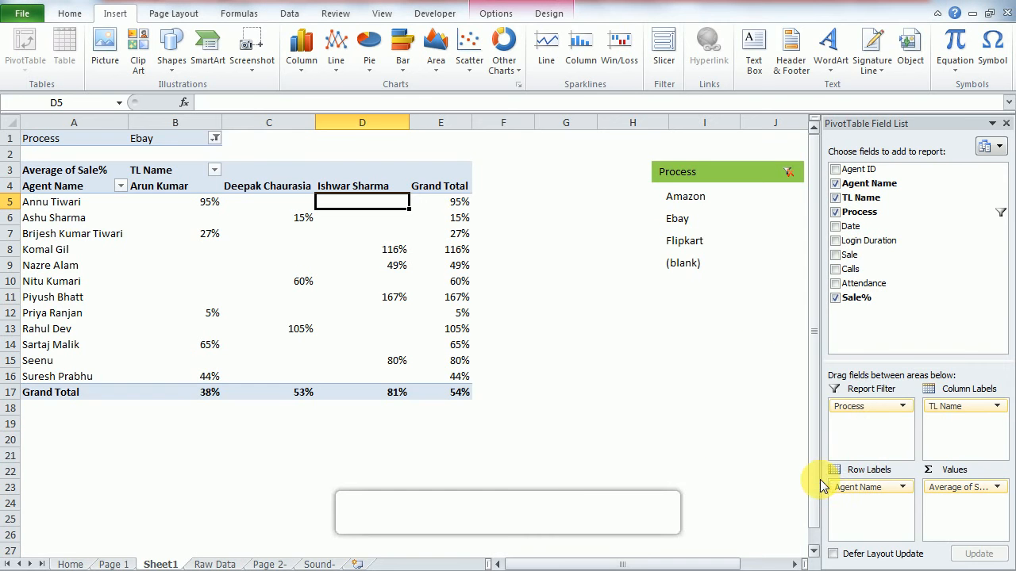
Step: Hide the Sheet1 worksheet that holds the pivot table
left_click(716, 443)
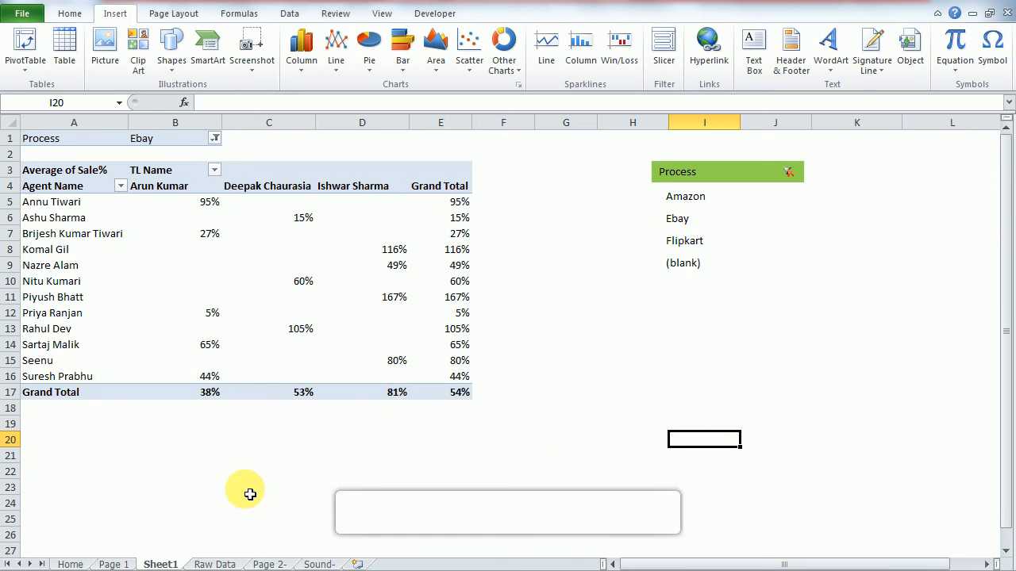
right_click(163, 564)
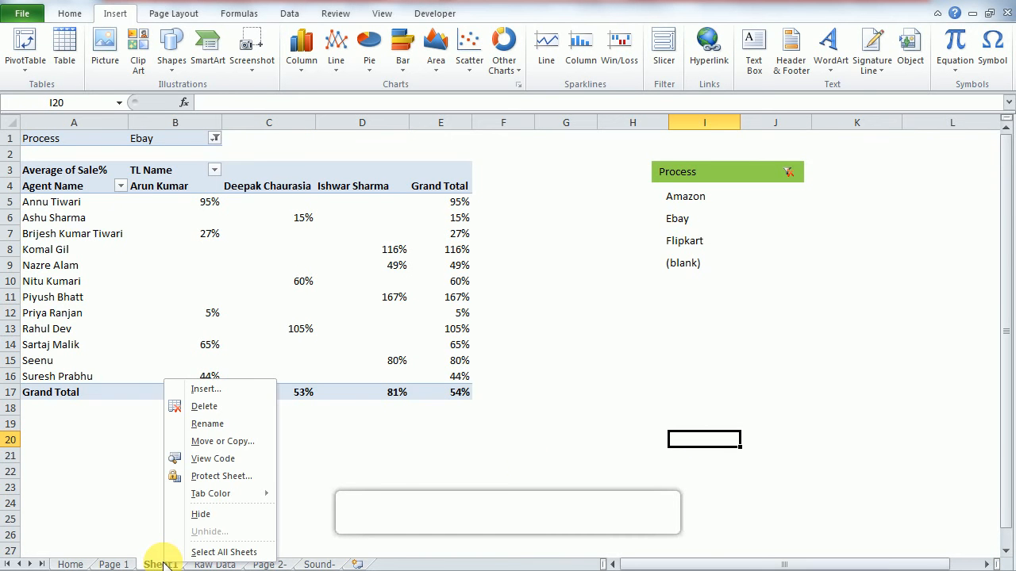
left_click(214, 514)
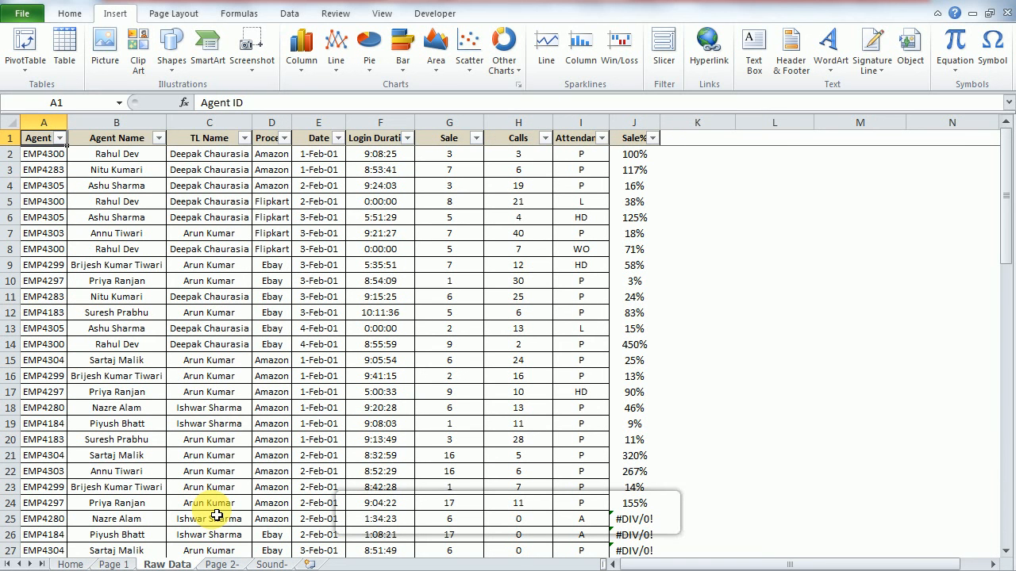
Step: Review the column headings on the Raw Data sheet from Agent ID across to Attendance, with sample entries beneath them
key("Down")
key("Down")
key("Up")
key("Up")
key("Right")
key("Right")
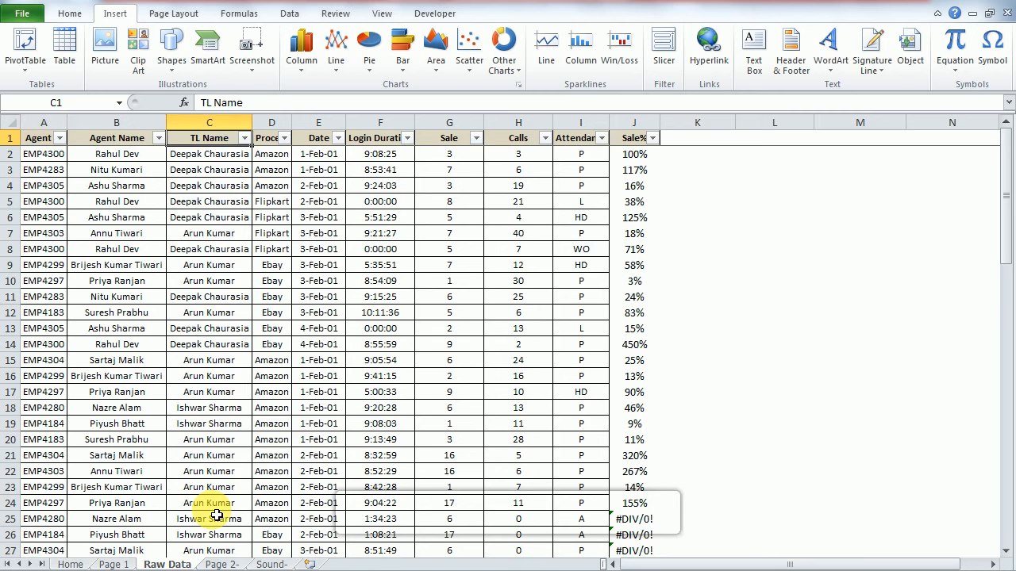
key("Right")
key("Right")
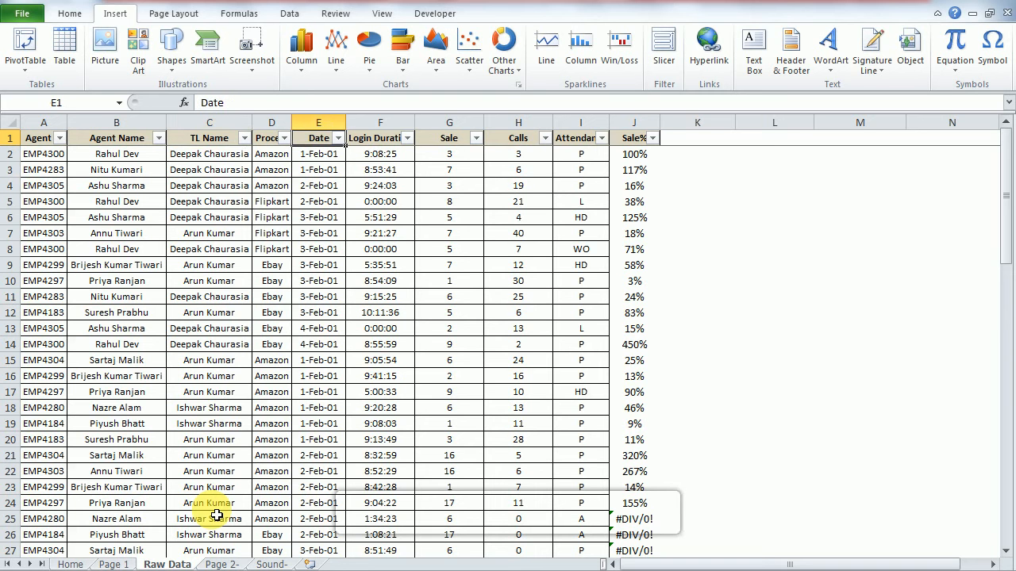
key("Down")
key("Up")
key("Right")
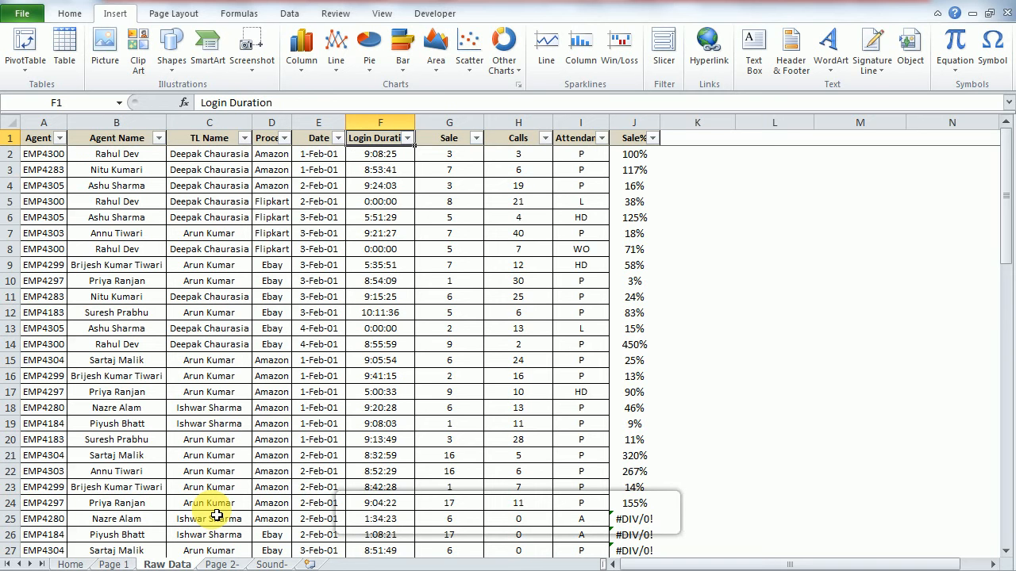
key("Right")
key("Right")
key("Right")
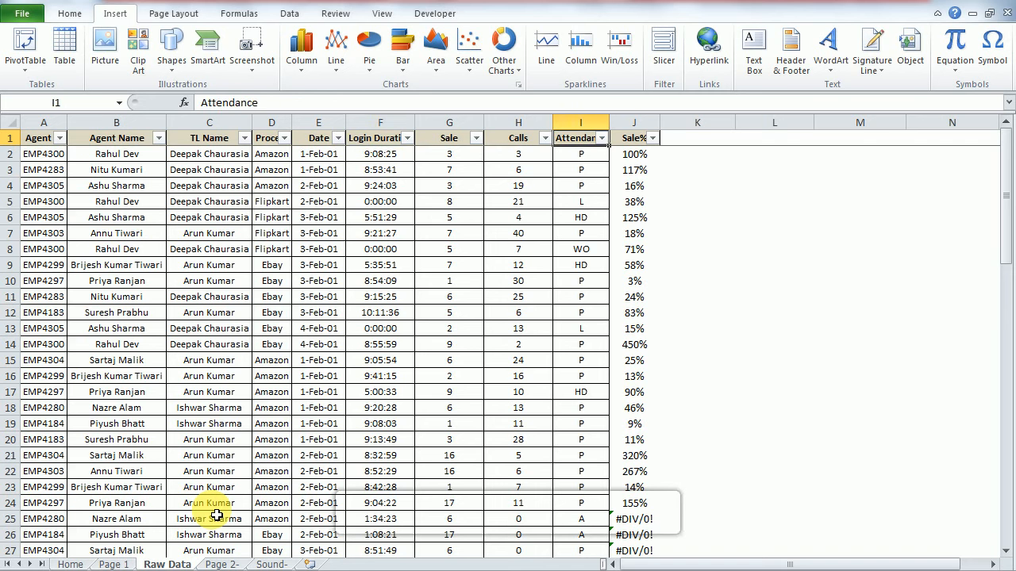
key("Down")
key("Up")
Step: Inspect the Sale% formula in cell J2 and the Calls heading, and return to cell A1
key("Down")
key("Right")
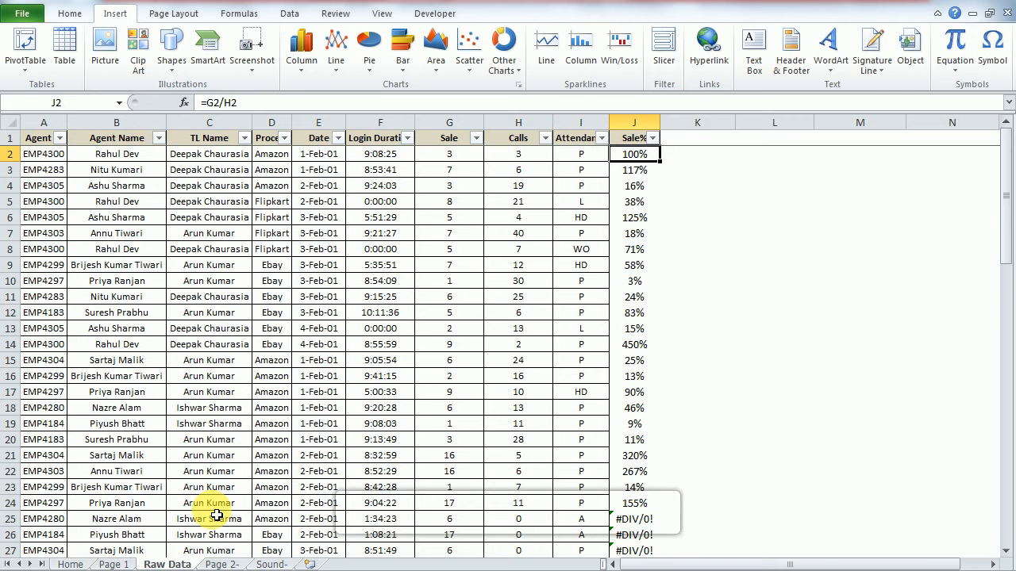
key("F2")
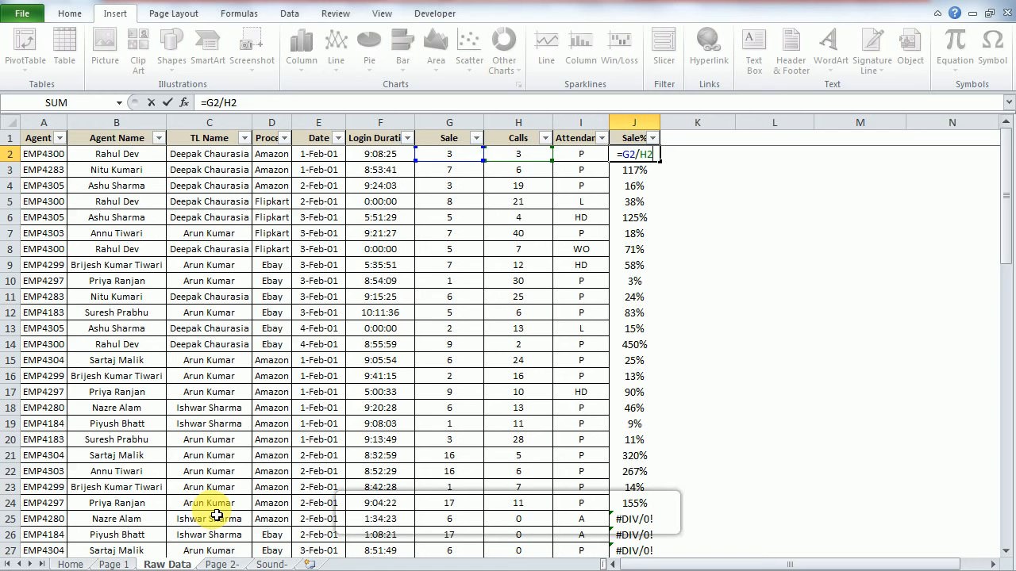
key("Escape")
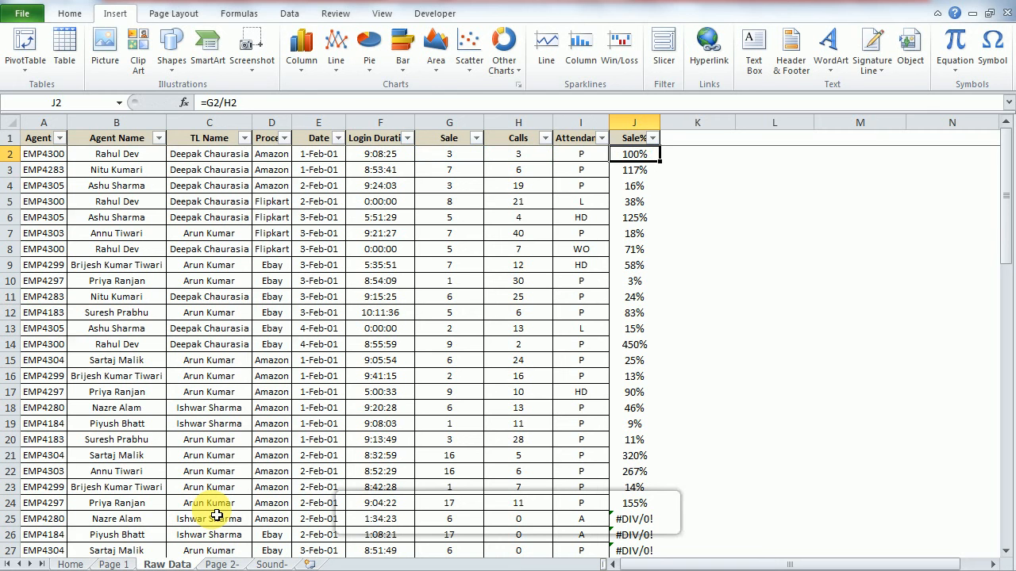
key("Left")
key("Up")
key("Left")
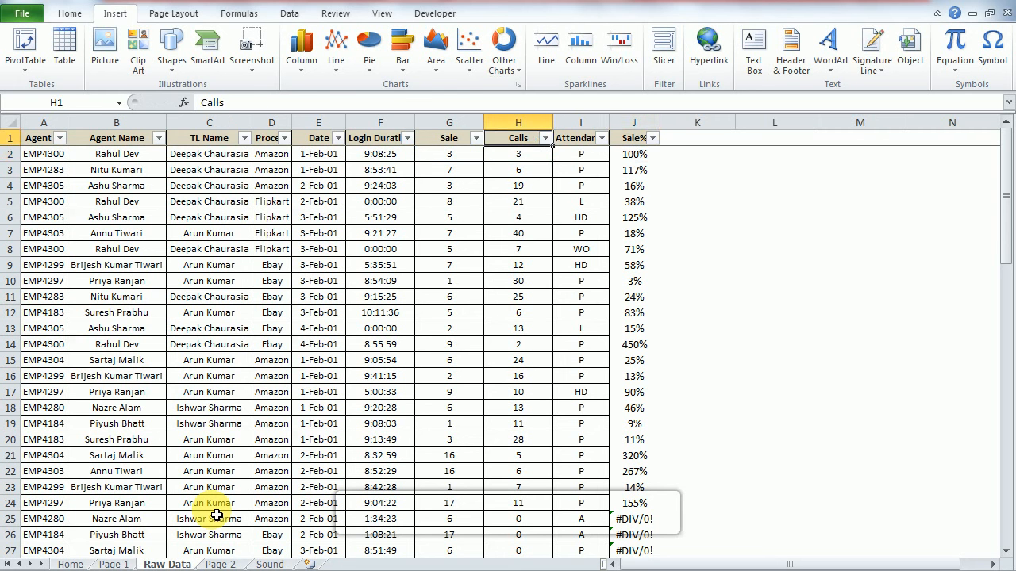
key("Home")
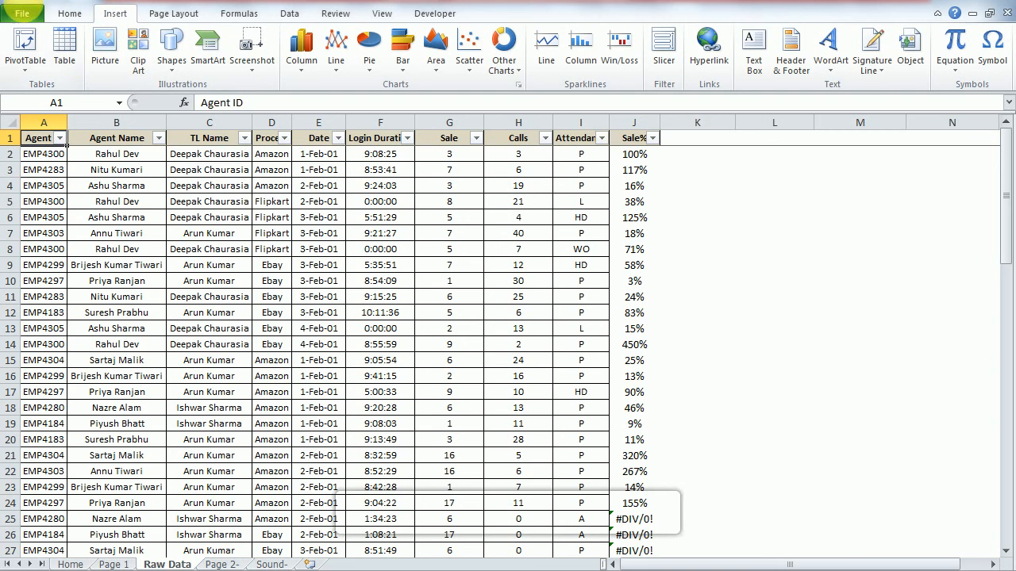
left_click(23, 17)
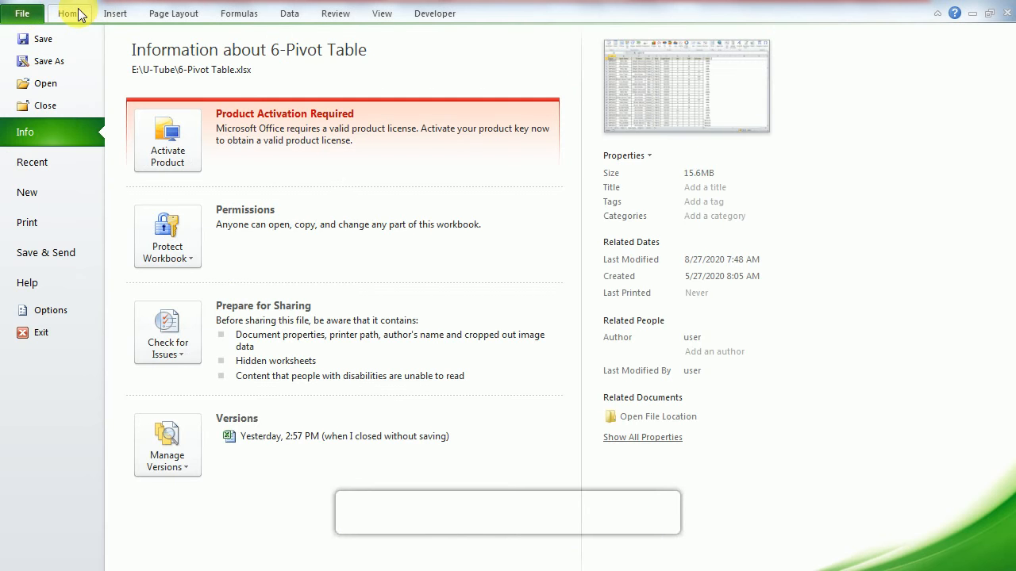
left_click(78, 16)
left_click(112, 18)
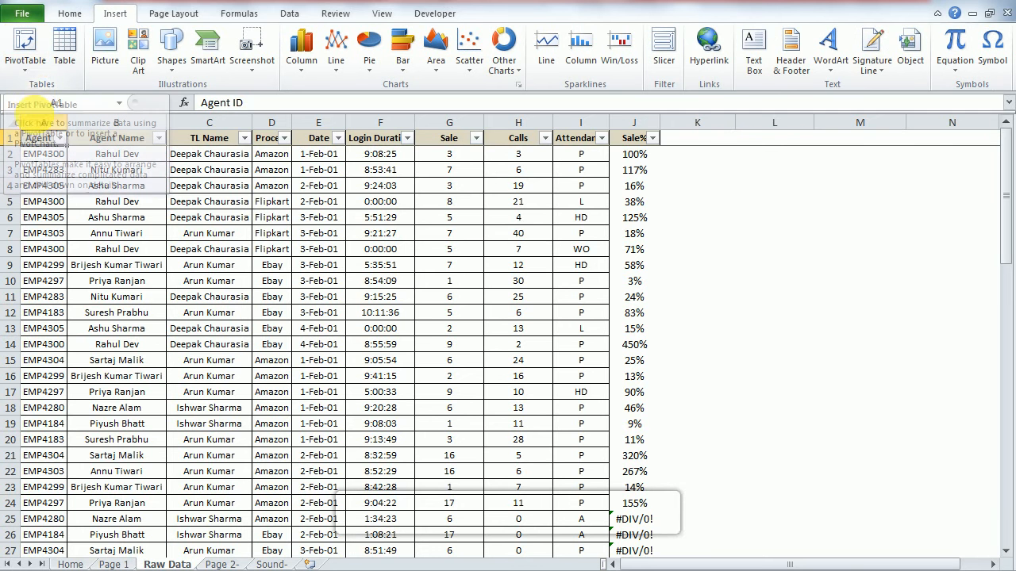
left_click(35, 63)
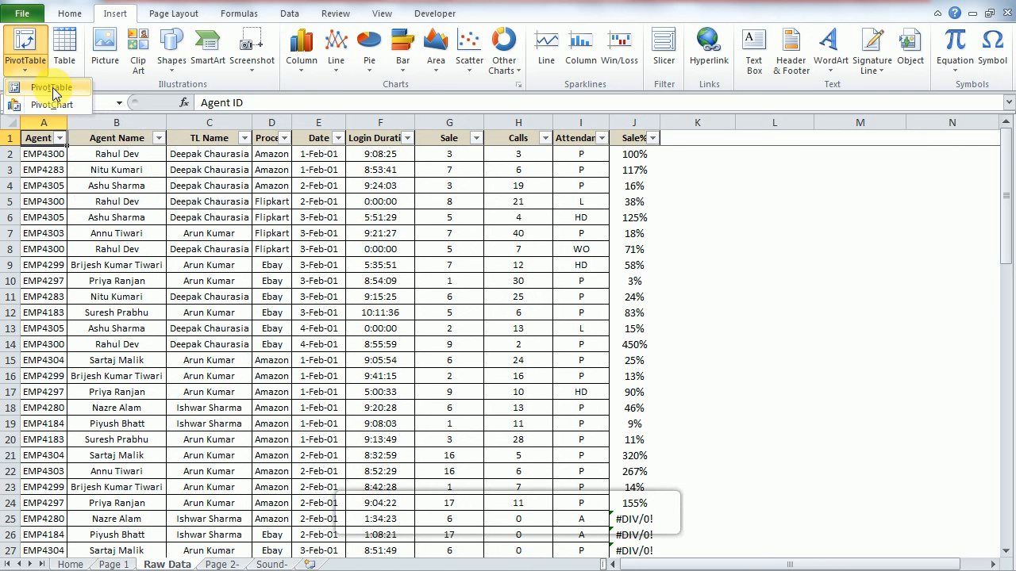
left_click(52, 88)
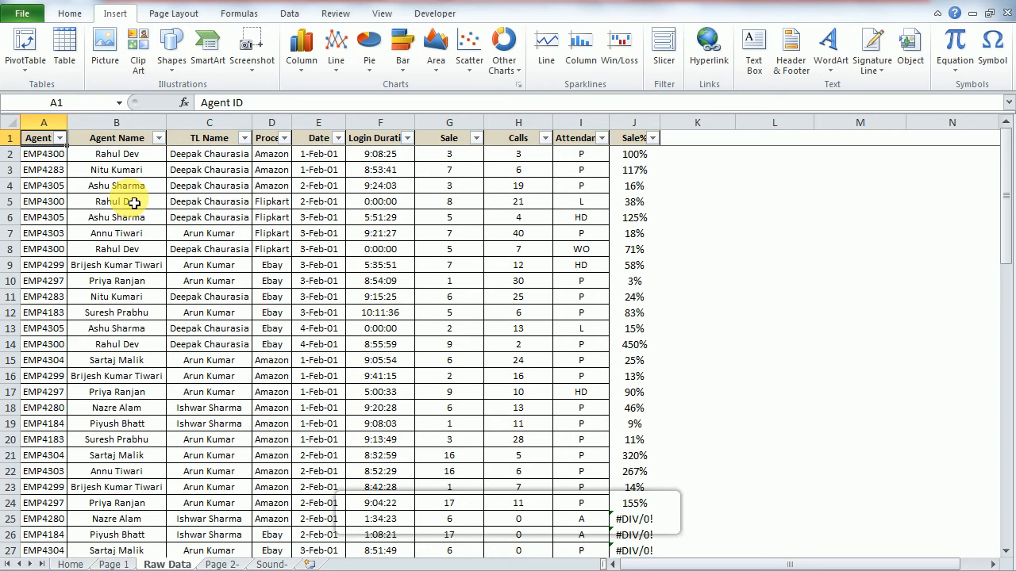
Step: Start a new pivot table from the Raw Data sheet and set its source range to A1:J79
key("alt")
key("n")
key("v")
key("t")
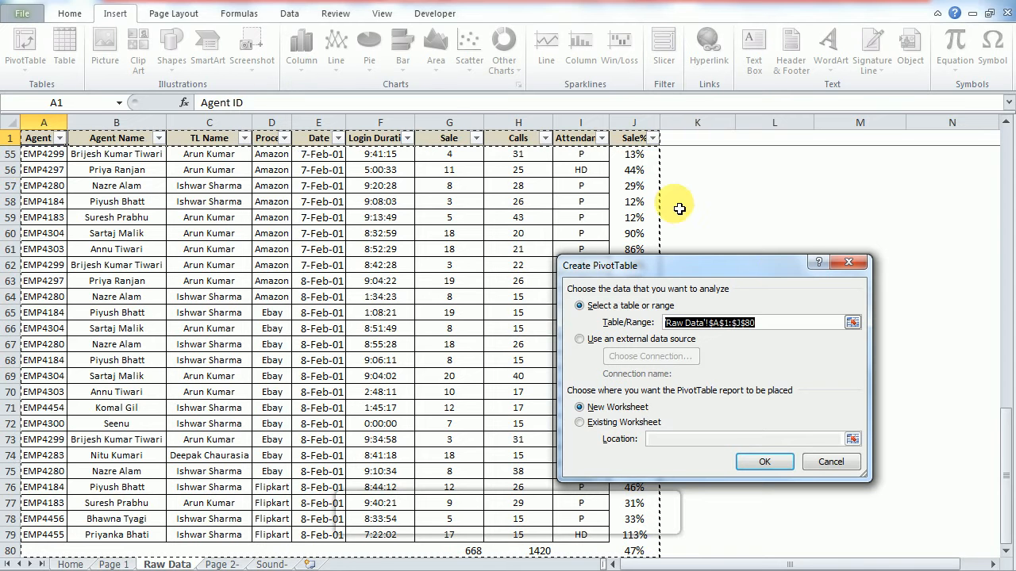
left_click(784, 325)
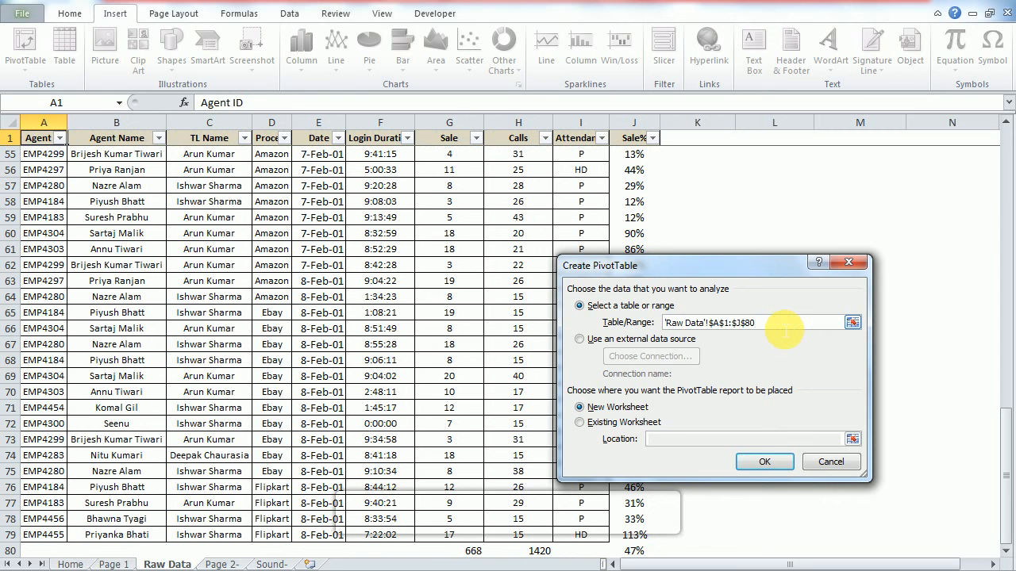
key("BackSpace")
key("BackSpace")
type("79")
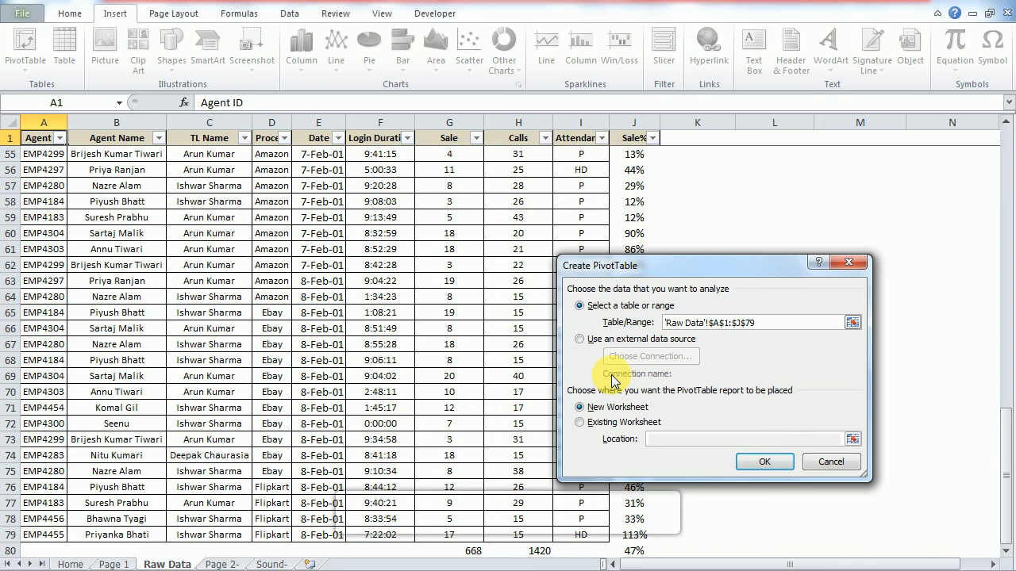
left_click(593, 422)
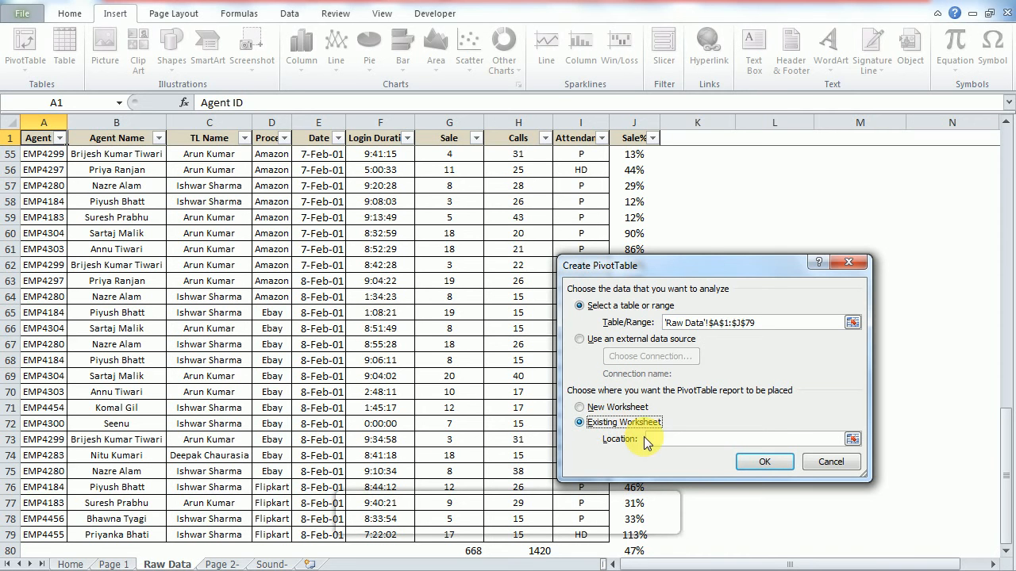
left_click(669, 441)
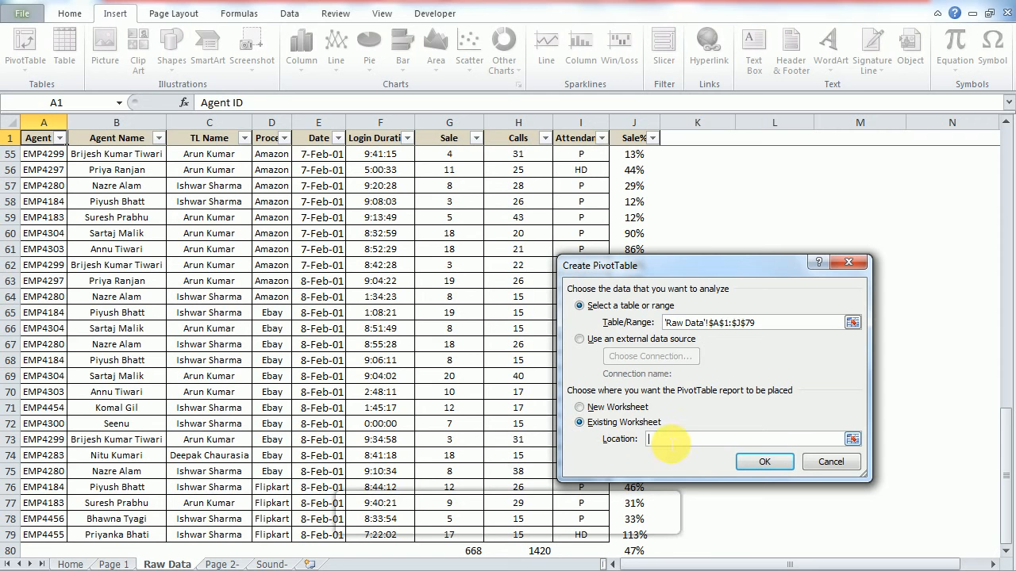
left_click(776, 181)
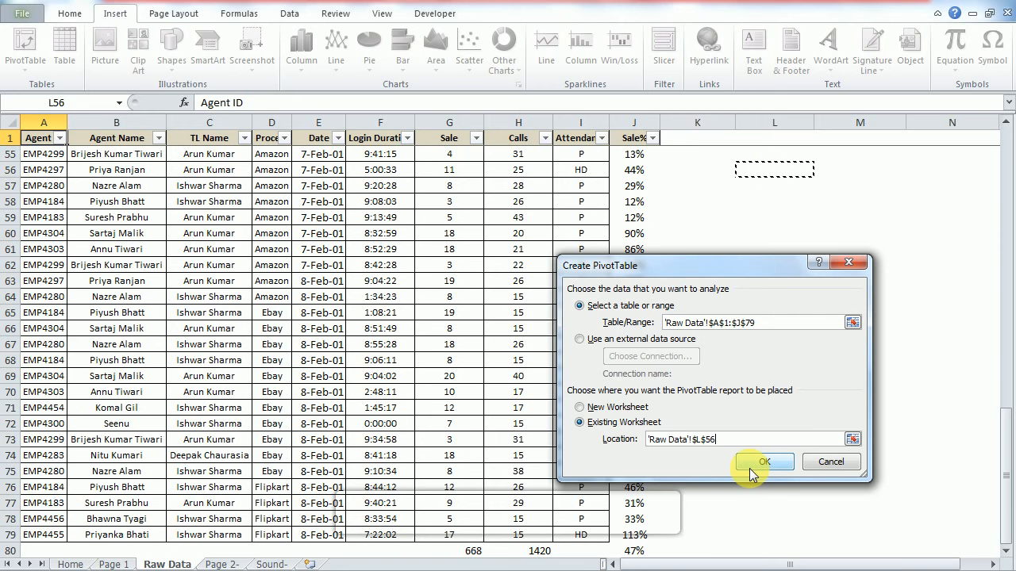
Step: Place the pivot table report on a new worksheet and create it
left_click(620, 408)
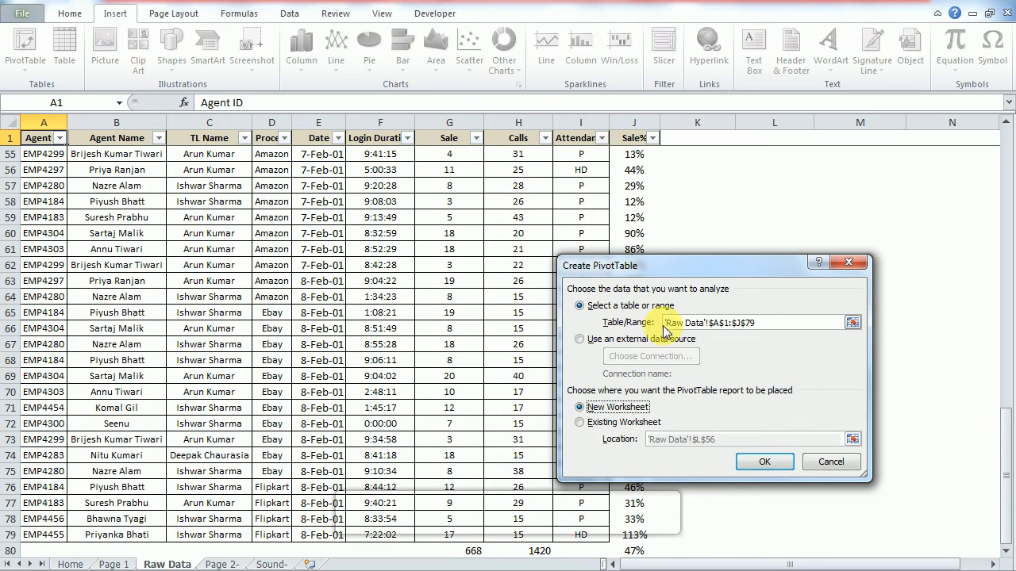
left_click(766, 461)
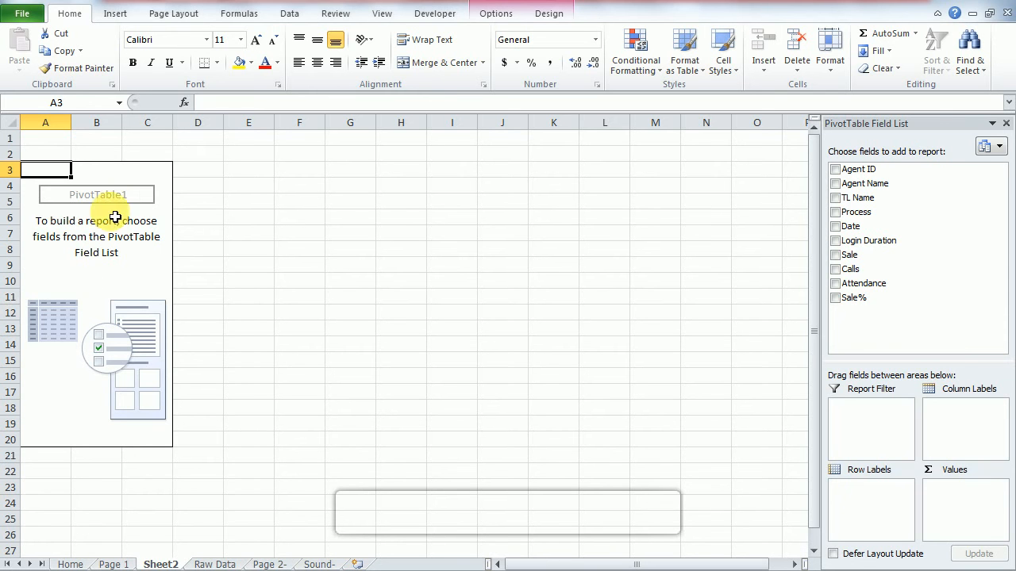
left_click(138, 318)
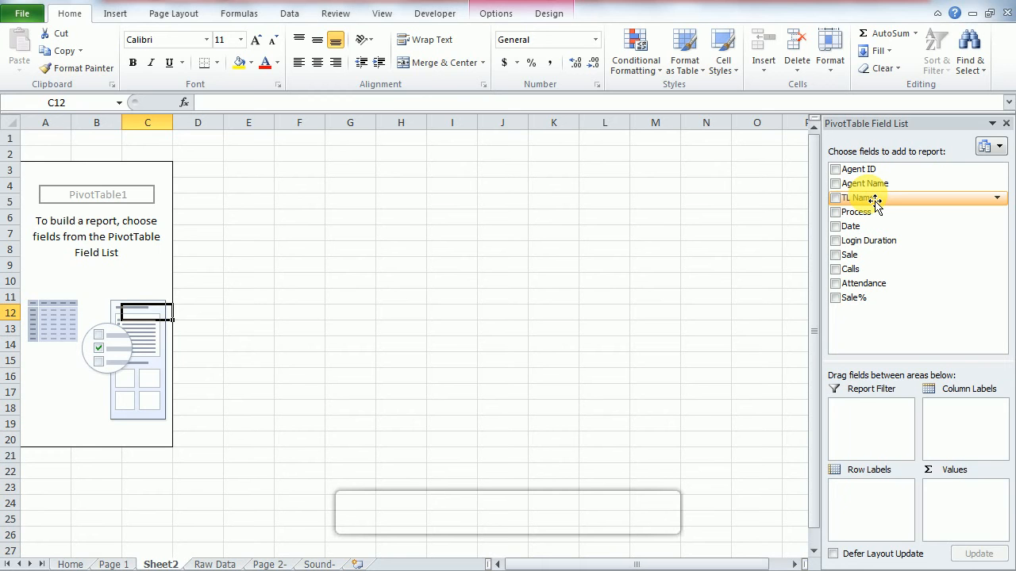
Step: Build the pivot table with TL Name as row labels, Process as column labels and Sale in the values area
left_click_drag(873, 201, 881, 502)
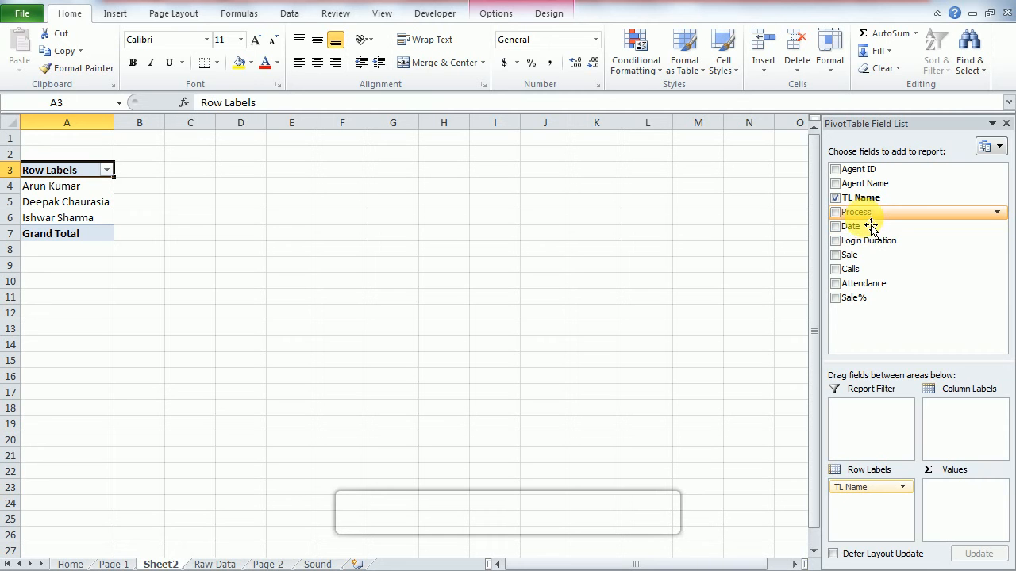
left_click_drag(879, 220, 969, 432)
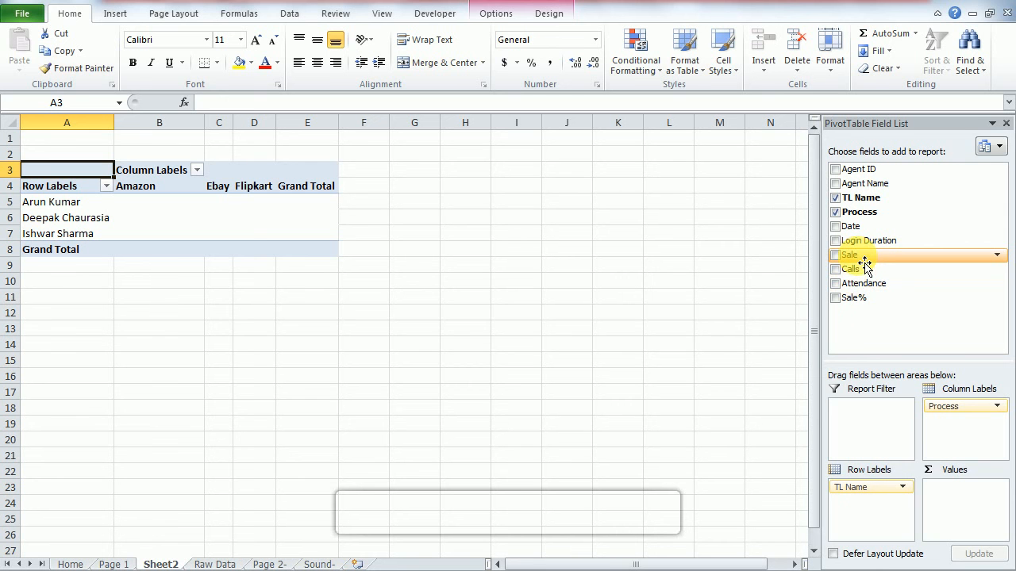
left_click_drag(863, 263, 968, 506)
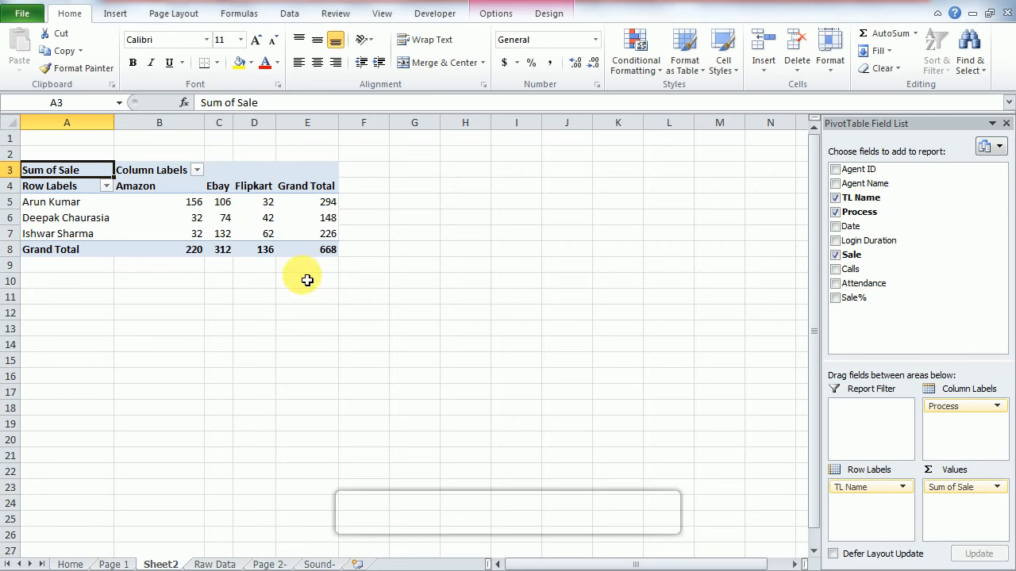
Step: Check the Sale column on the Raw Data sheet by selecting its entries without the total row
left_click(207, 564)
key("Down")
key("Right")
key("Up")
key("Right")
key("Right")
key("Right")
key("Down")
key("Right")
key("Right")
key("ctrl+shift+Down")
key("shift+Up")
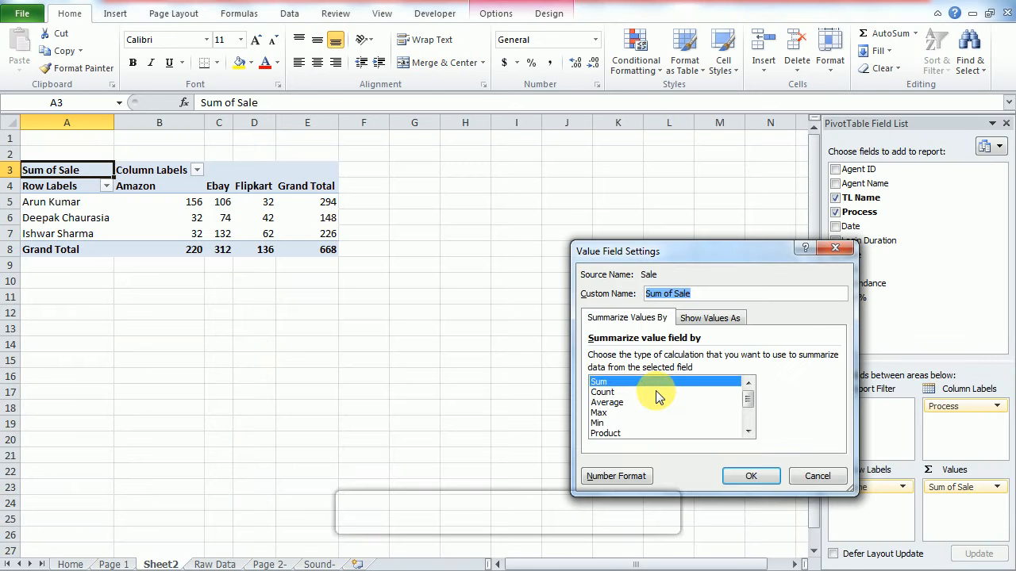
Step: Summarize the pivot table's Sale values by Count
left_click(655, 392)
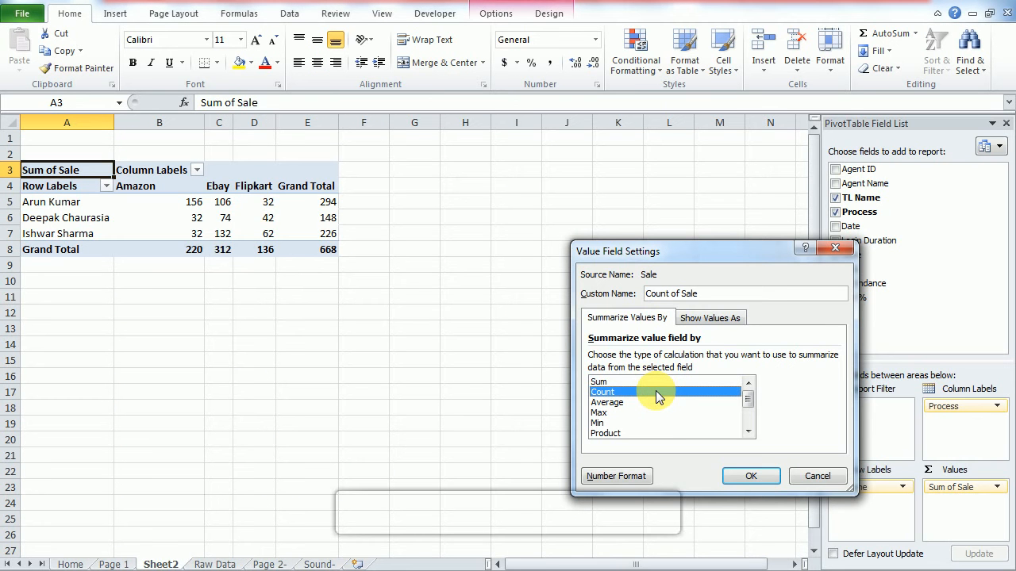
left_click(745, 476)
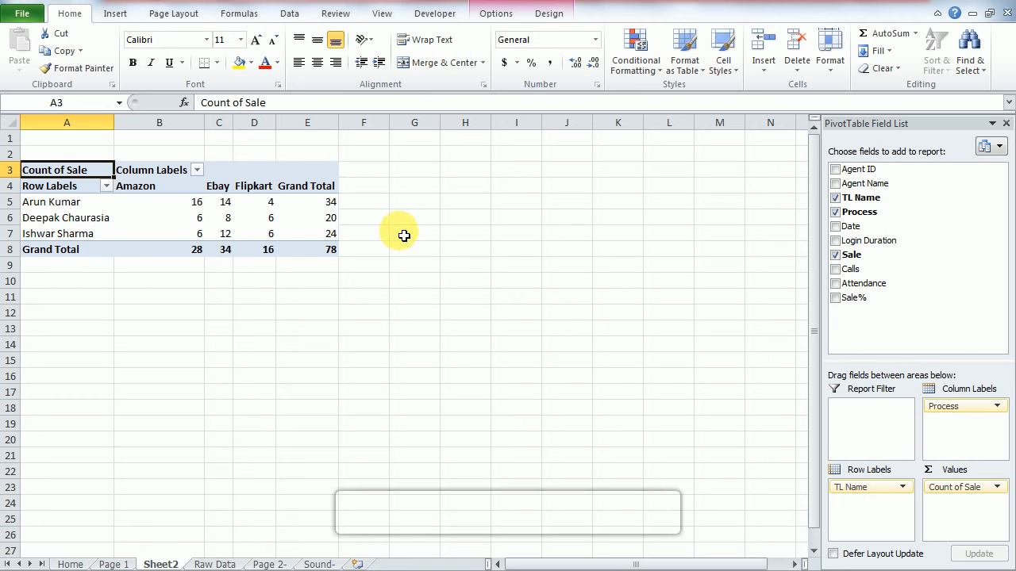
mouse_move(335, 254)
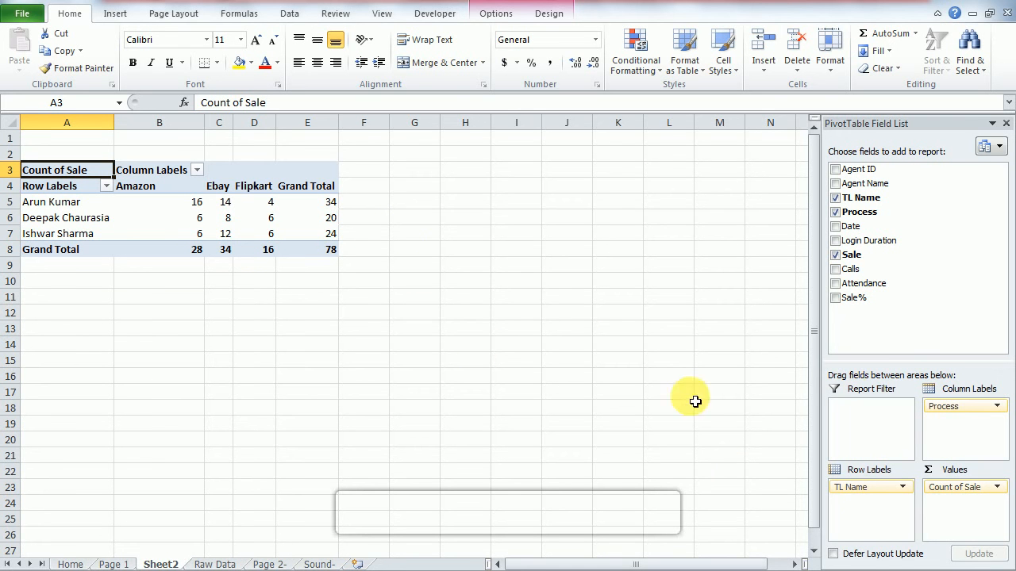
Step: Change the Sale value field's summary calculation back to Sum
left_click(999, 488)
left_click(968, 468)
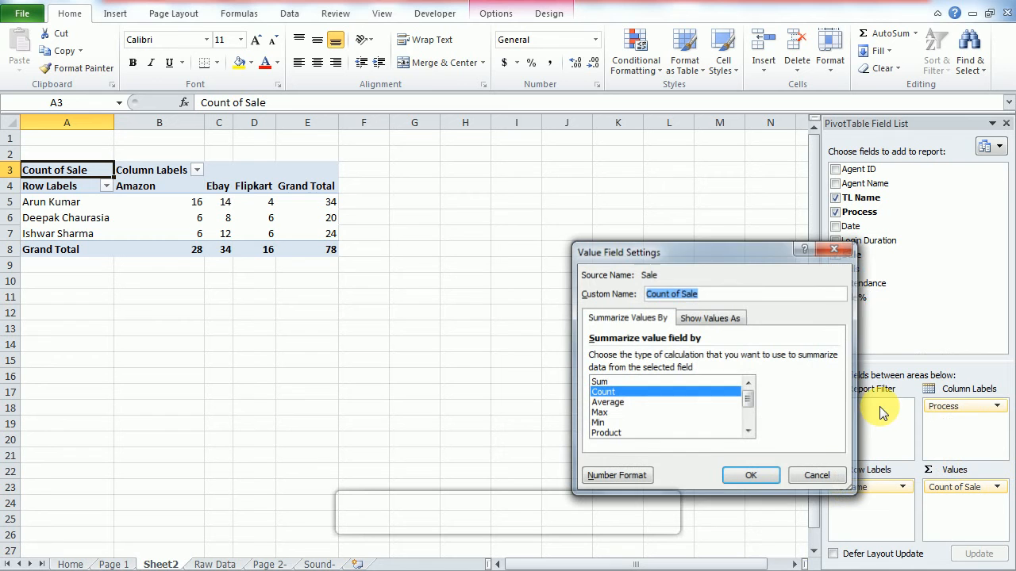
left_click(675, 382)
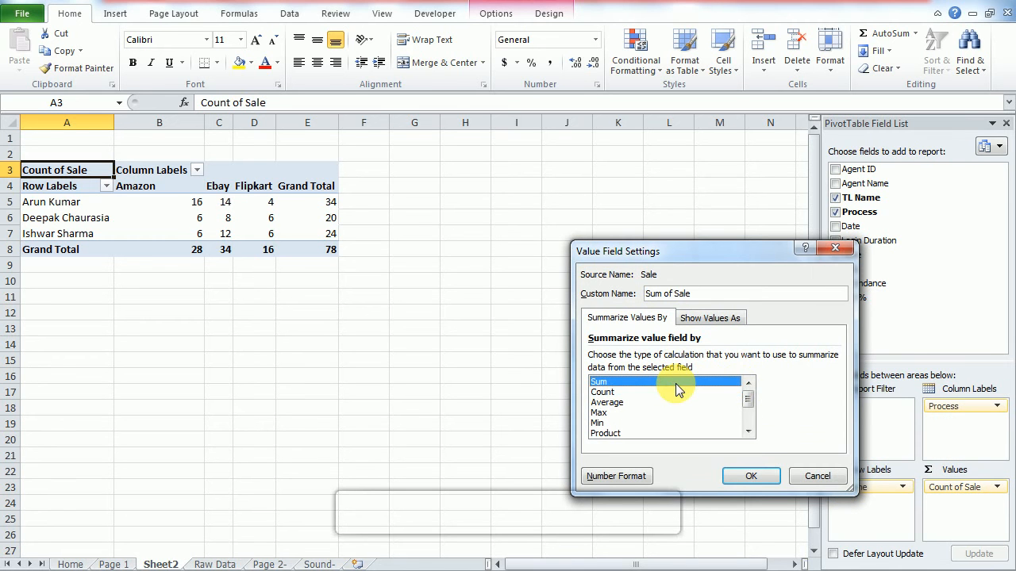
left_click(753, 476)
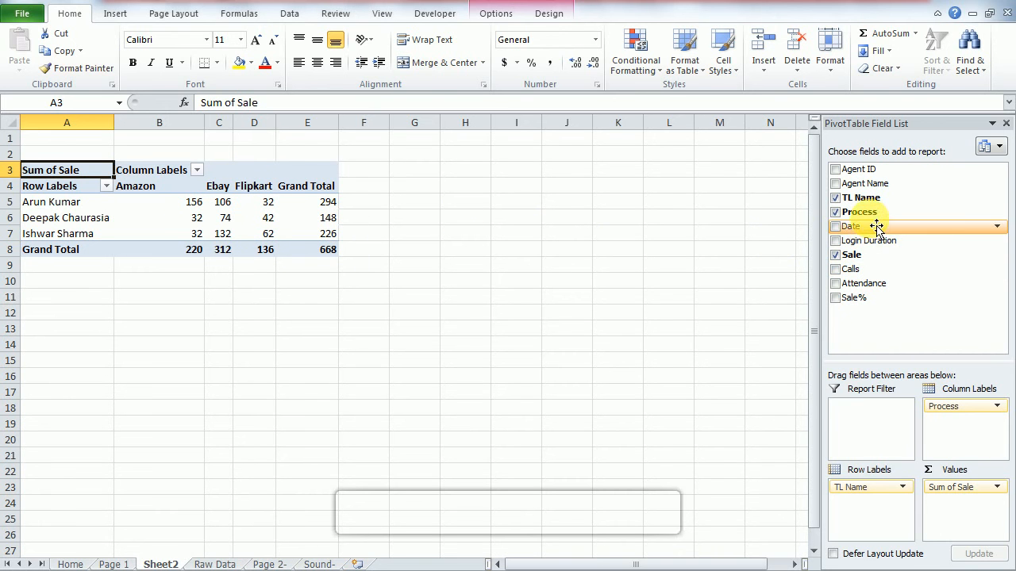
Step: Add the Agent Name field below TL Name in the pivot table's row labels
left_click_drag(877, 192, 877, 268)
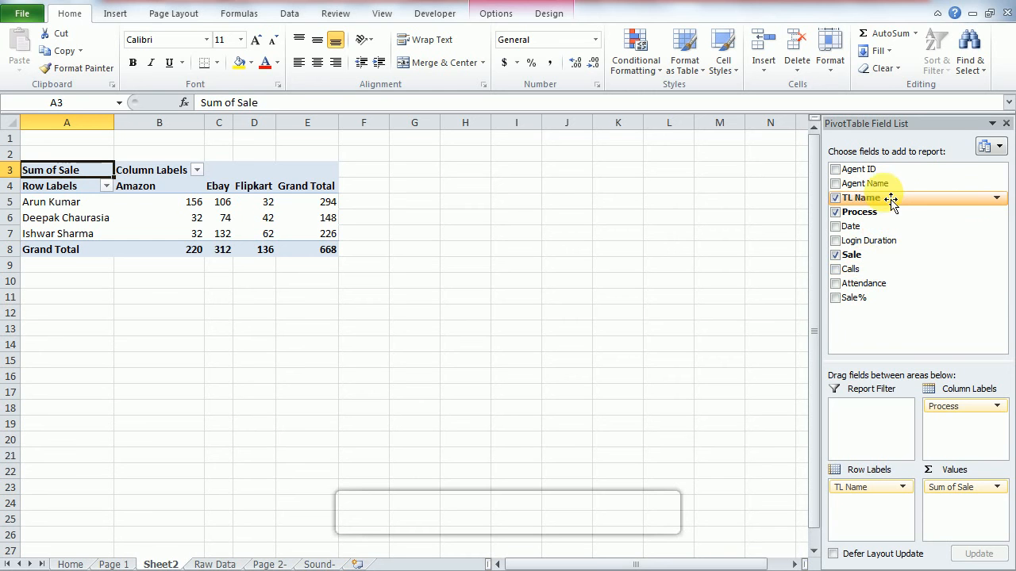
left_click_drag(892, 202, 887, 512)
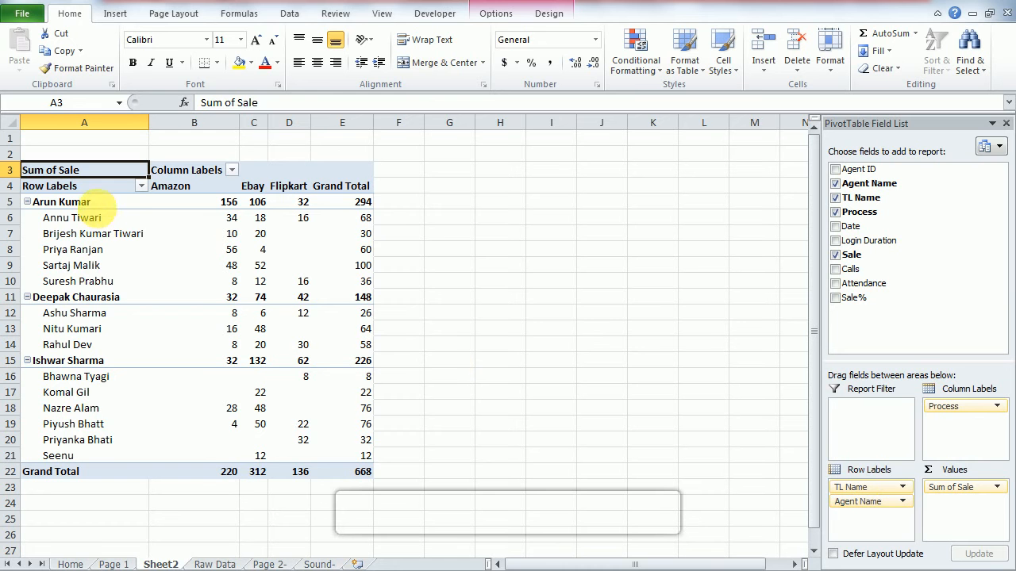
Step: Examine the agents nested under the first team leader and their sales for each process
left_click(94, 203)
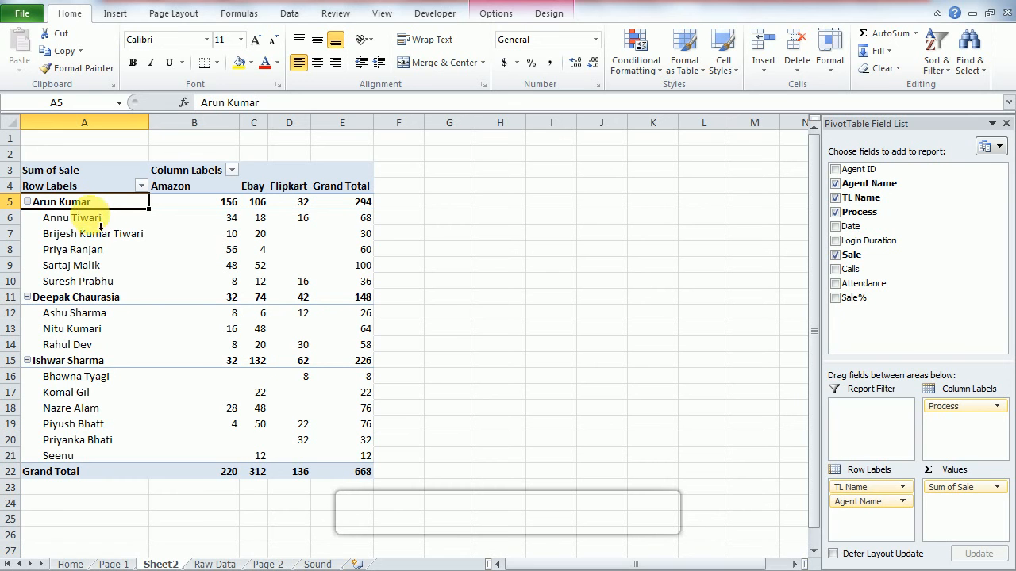
left_click(79, 220)
left_click(79, 233)
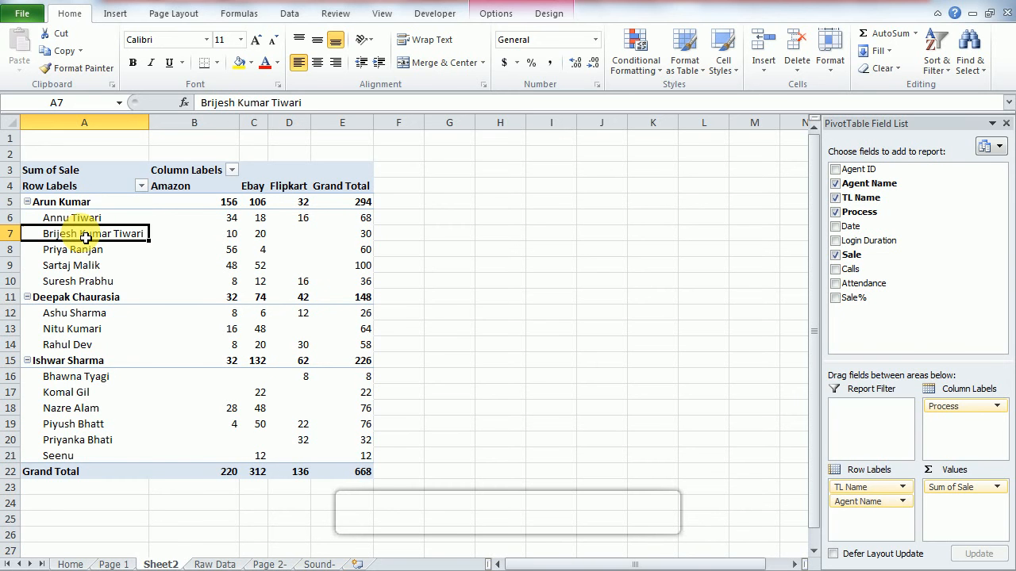
left_click(75, 249)
left_click(75, 266)
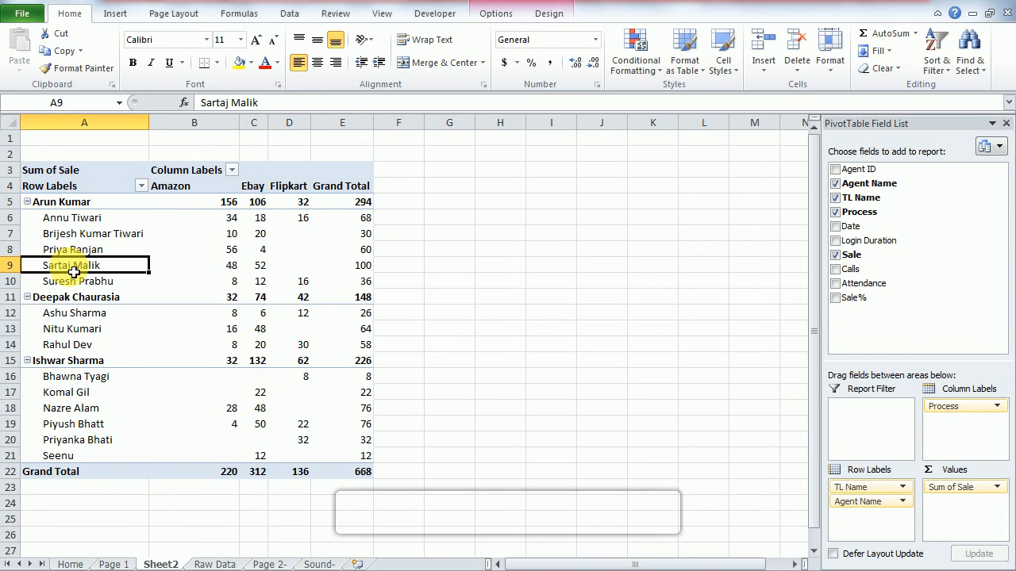
left_click(75, 284)
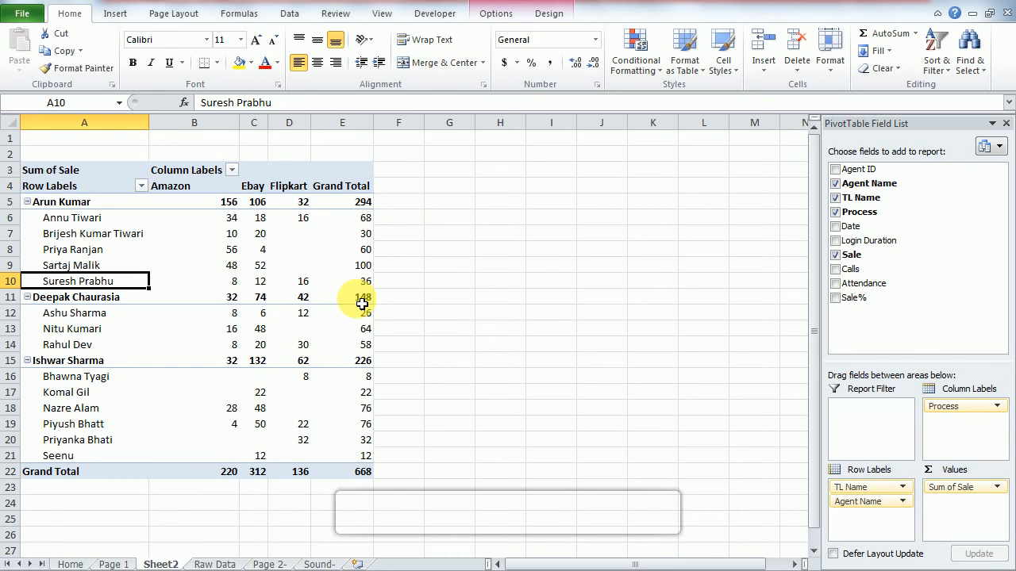
mouse_move(362, 304)
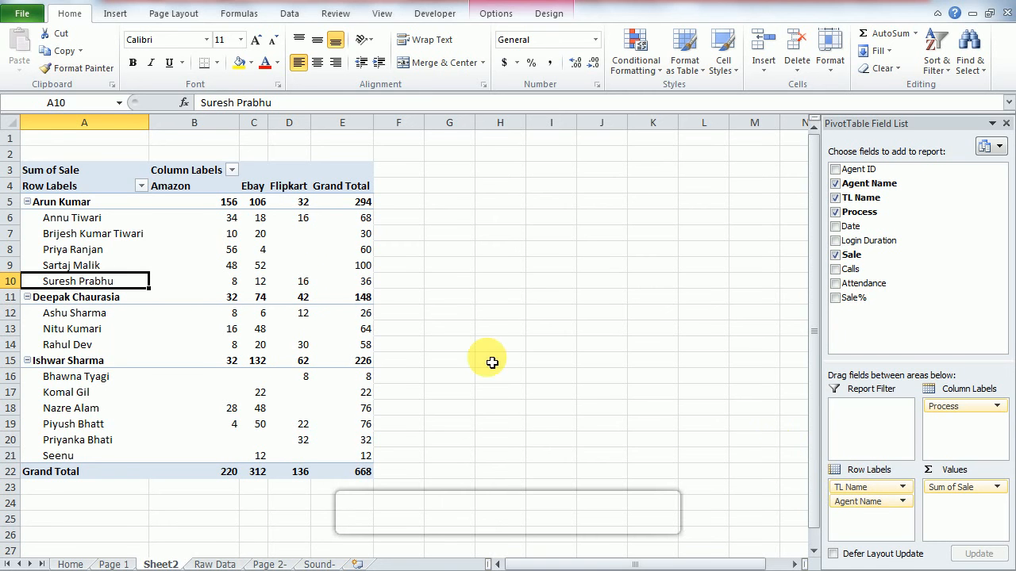
mouse_move(292, 280)
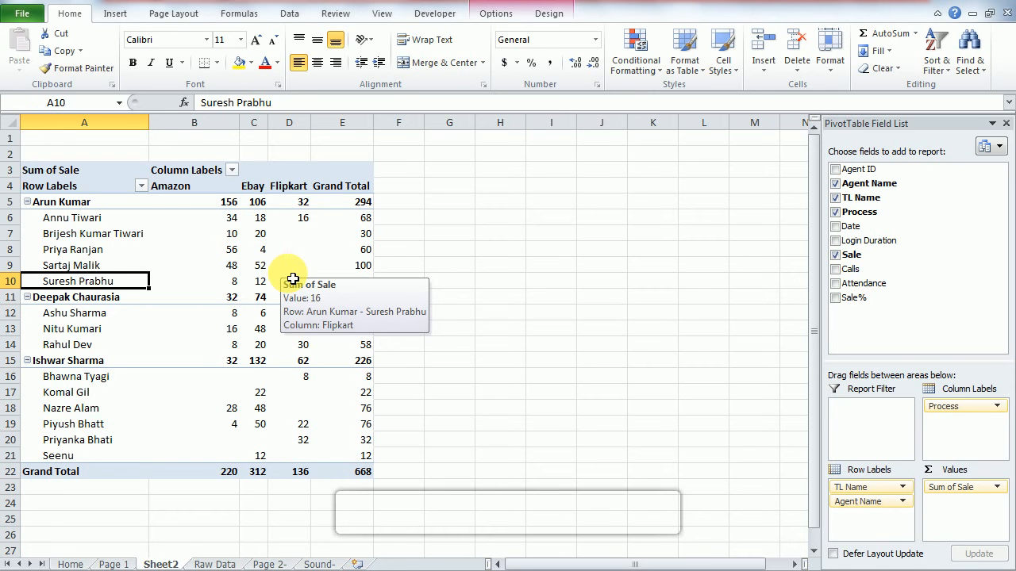
left_click(494, 16)
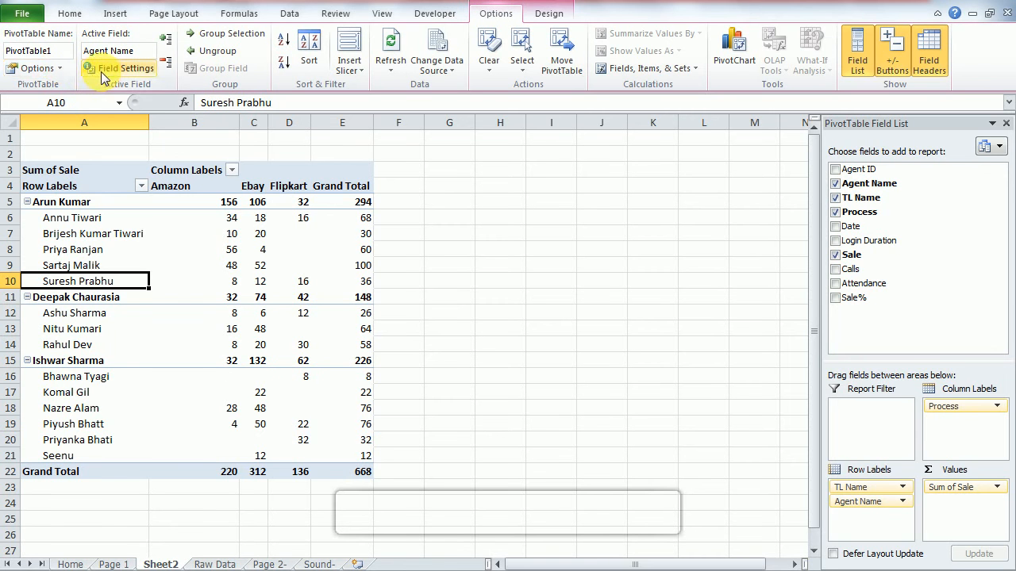
left_click(62, 70)
left_click(57, 86)
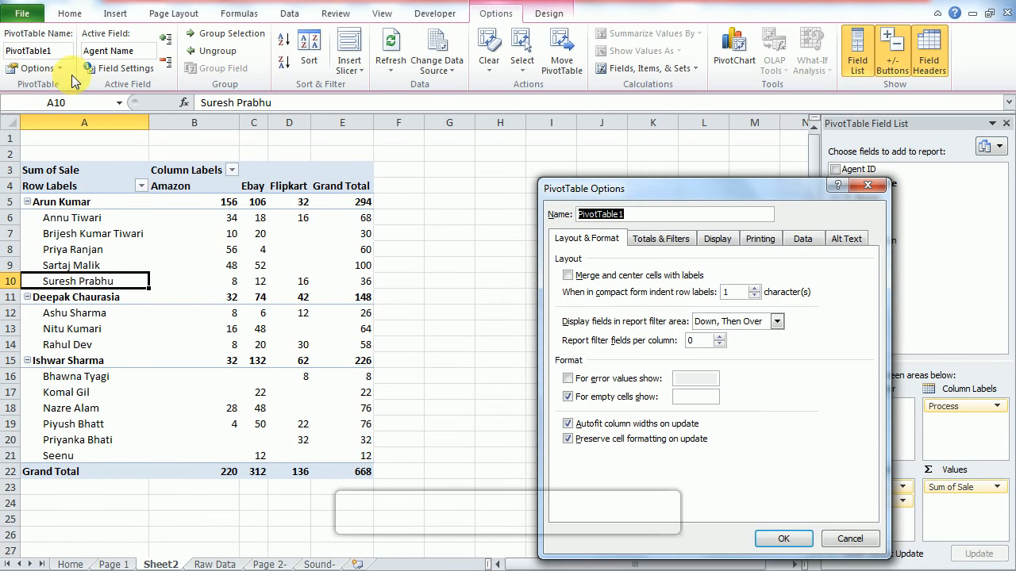
left_click(867, 186)
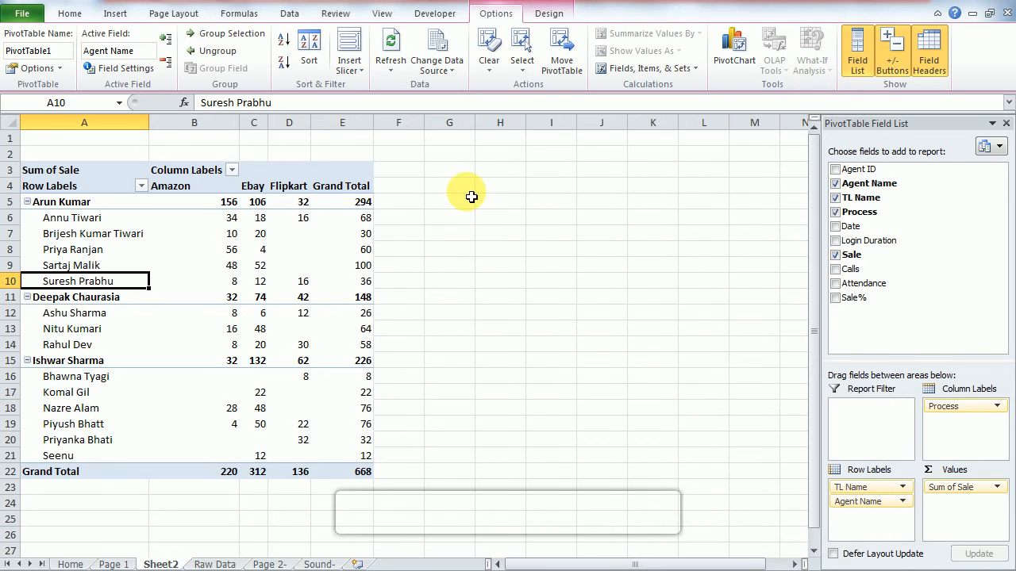
Step: Enable the Classic PivotTable layout in the pivot table's display options and apply it
left_click(238, 257)
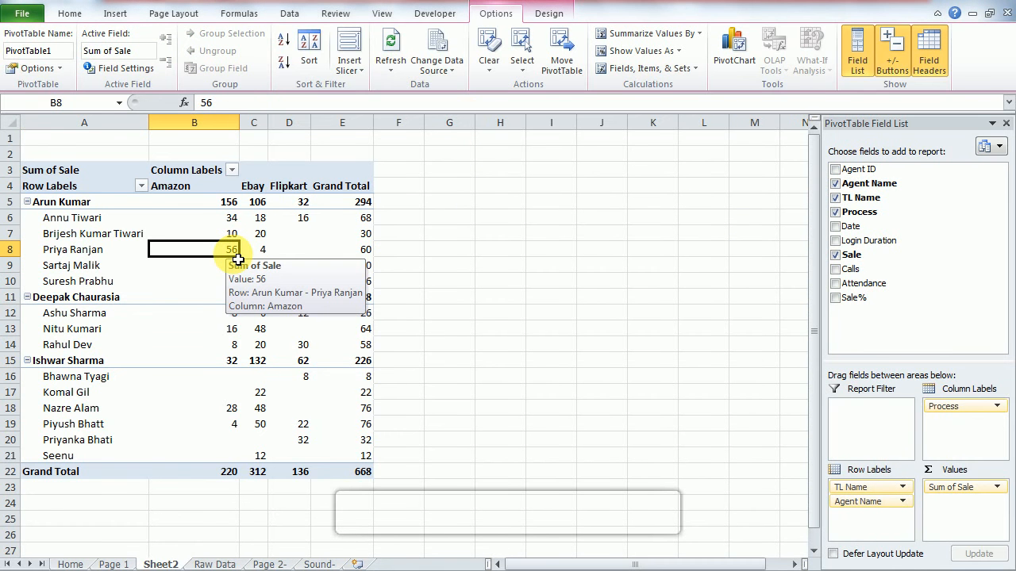
right_click(237, 257)
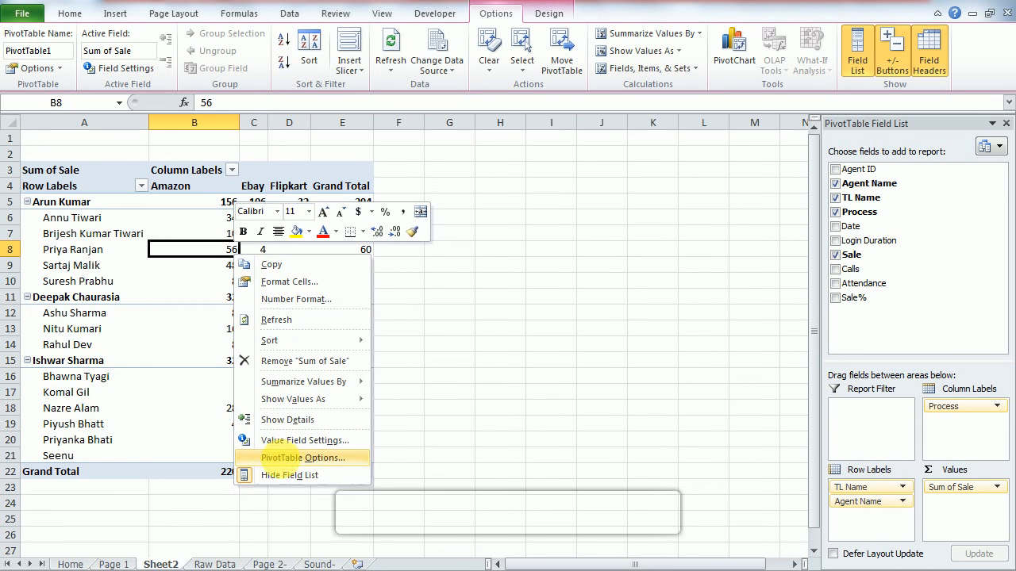
left_click(284, 459)
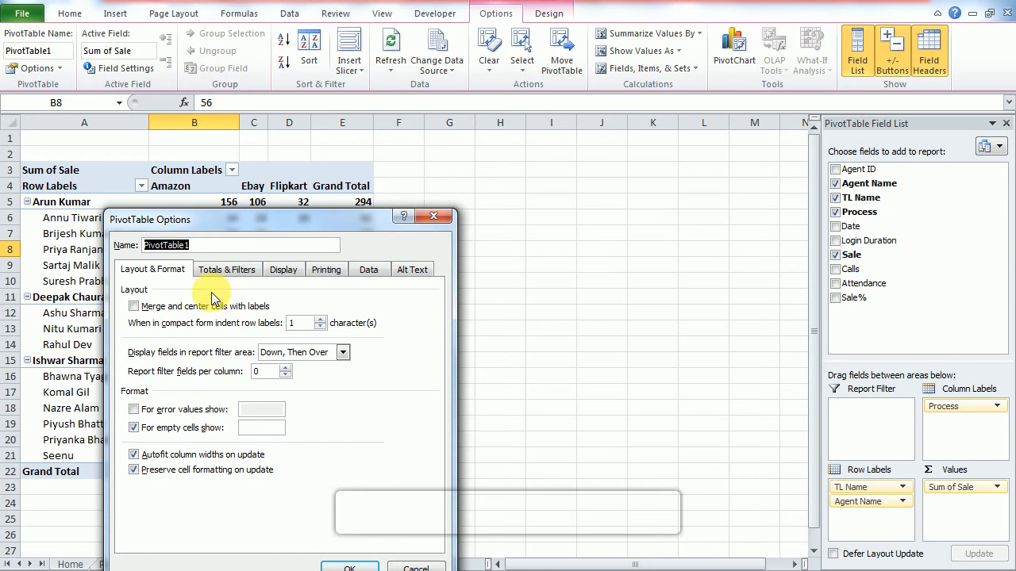
left_click(284, 272)
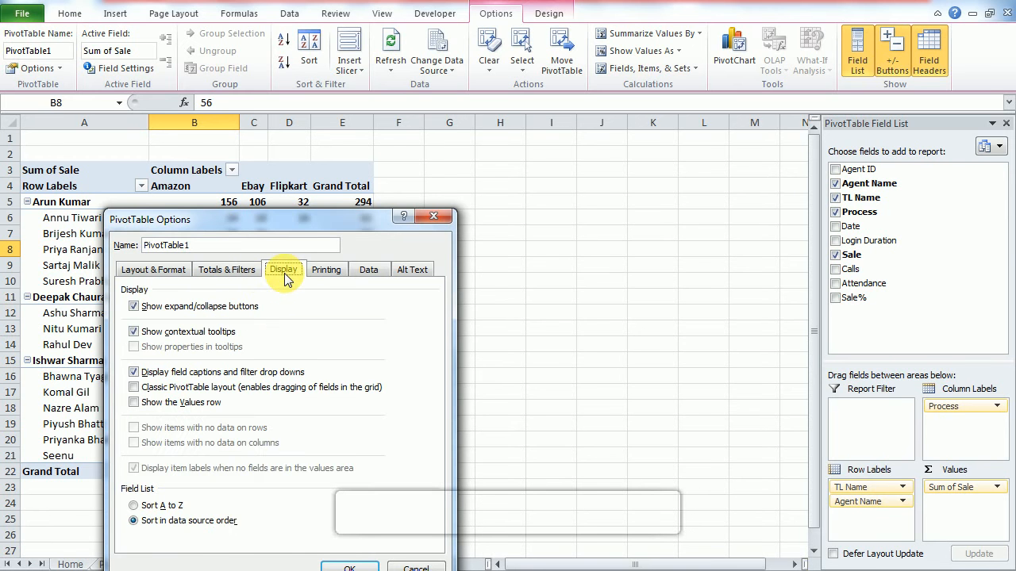
left_click_drag(309, 211, 624, 136)
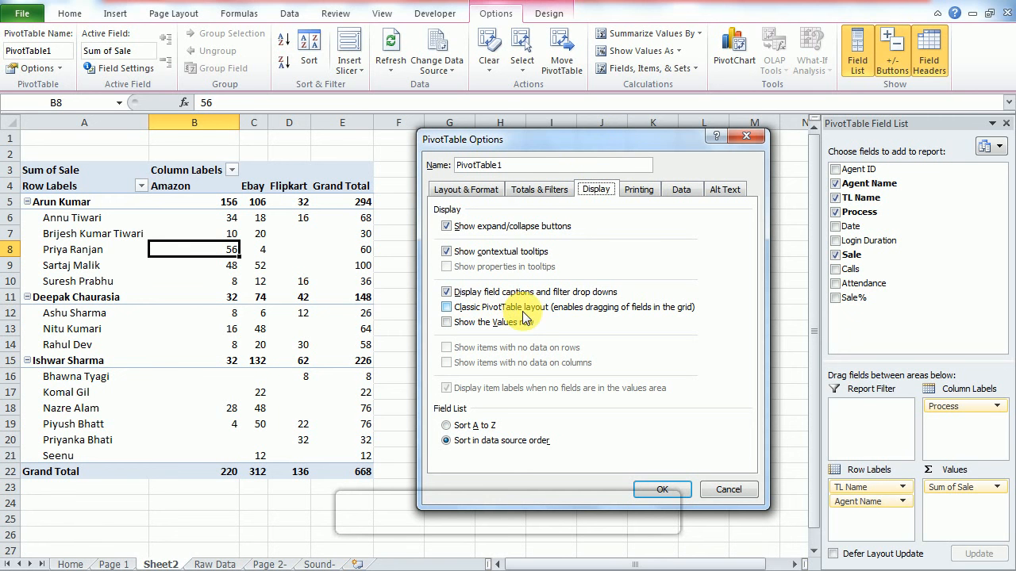
left_click(447, 308)
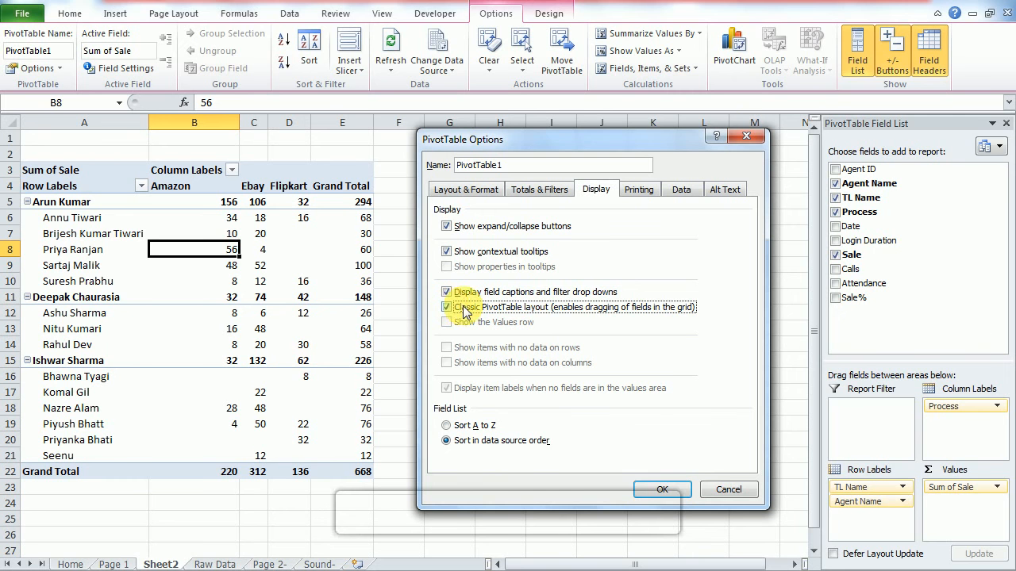
left_click(674, 490)
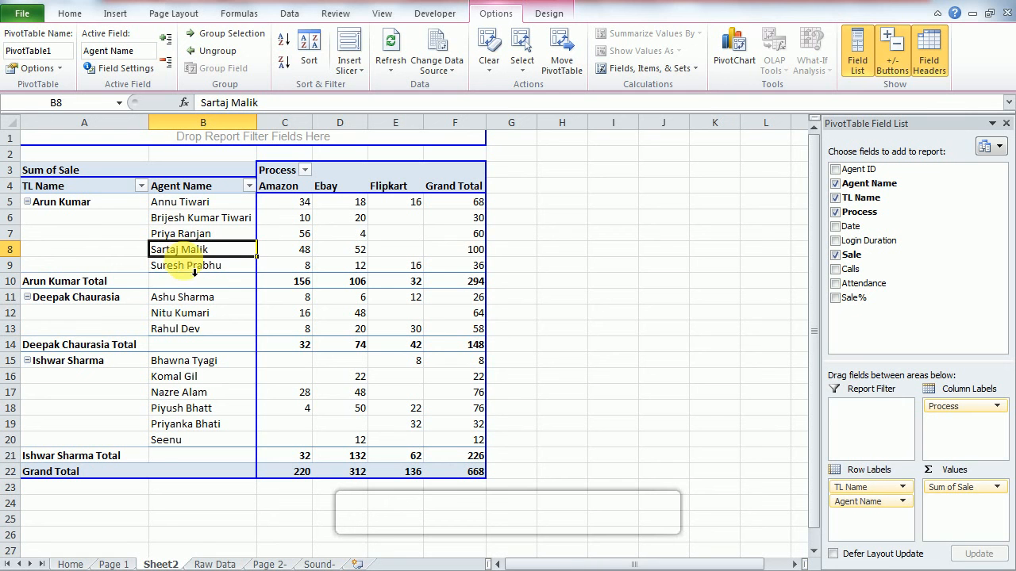
Step: Examine the first team leader's agents and the subtotal row's sales for Amazon, Ebay and Flipkart
left_click(93, 205)
left_click(152, 217)
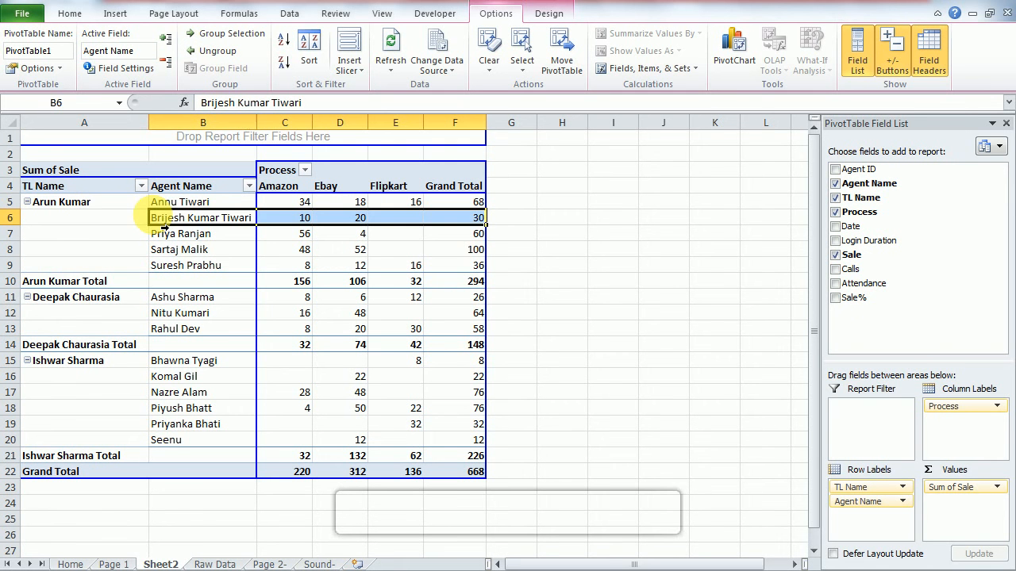
left_click(149, 287)
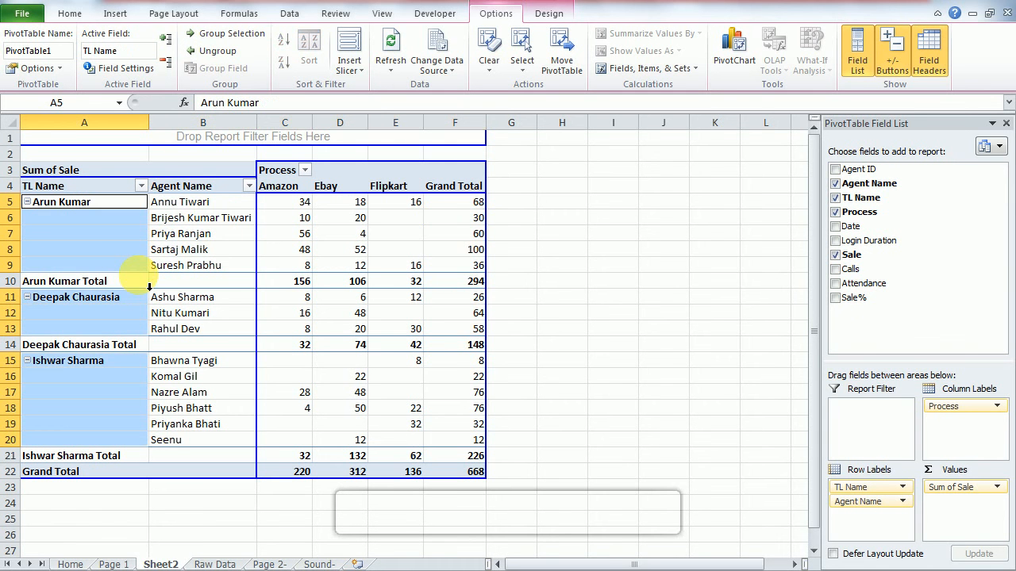
left_click(297, 283)
left_click(330, 283)
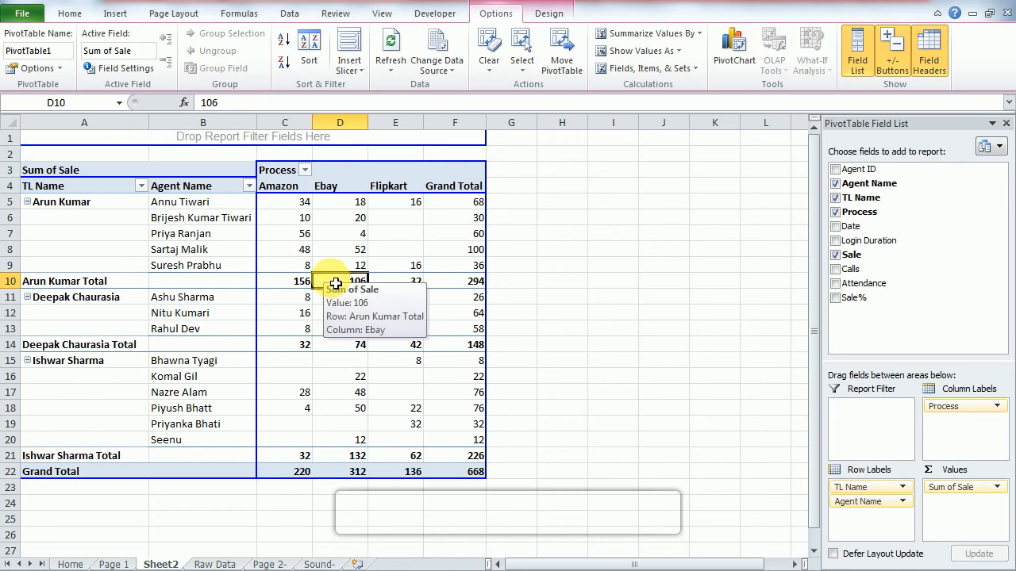
left_click(393, 285)
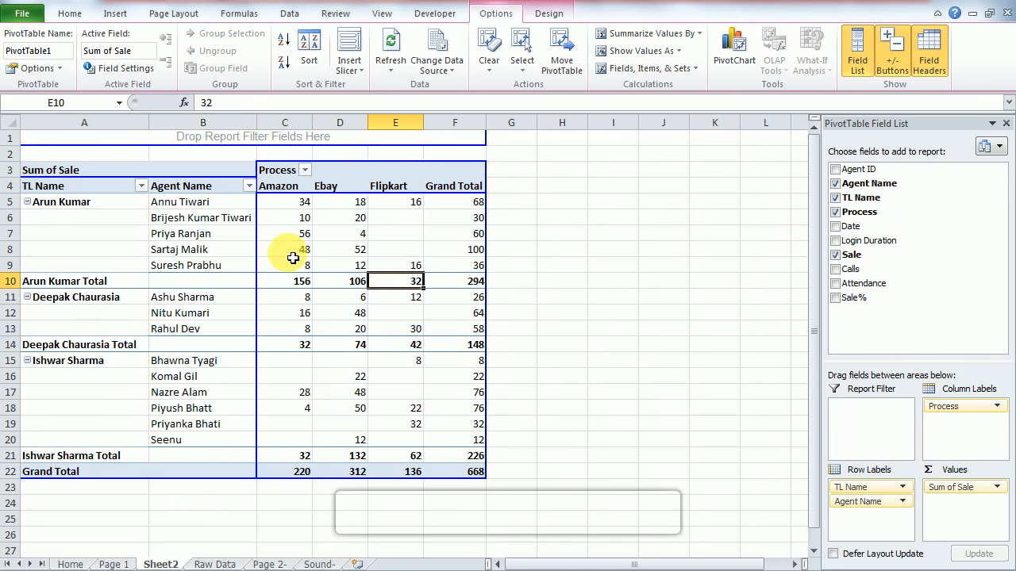
left_click(283, 284)
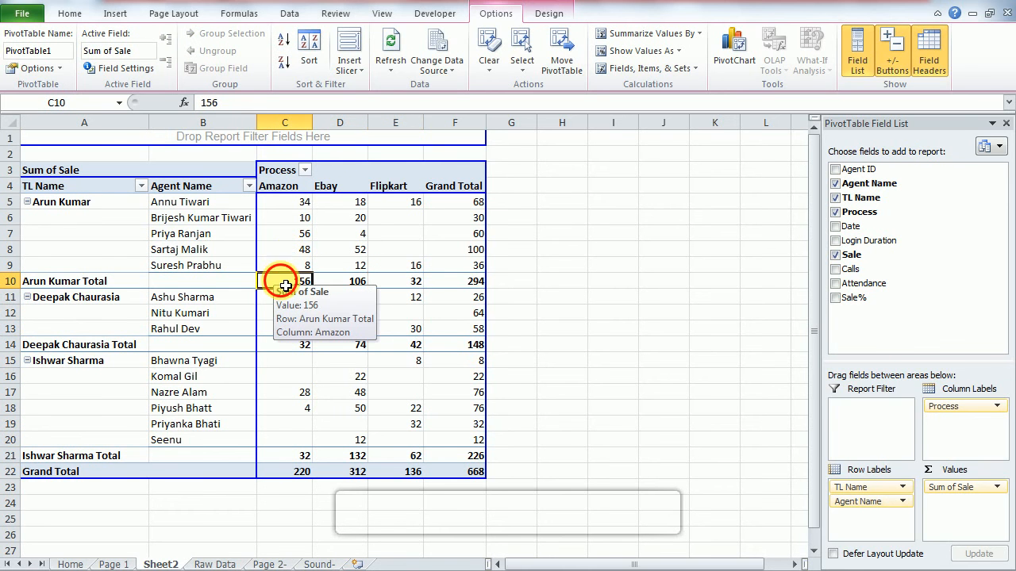
left_click(337, 283)
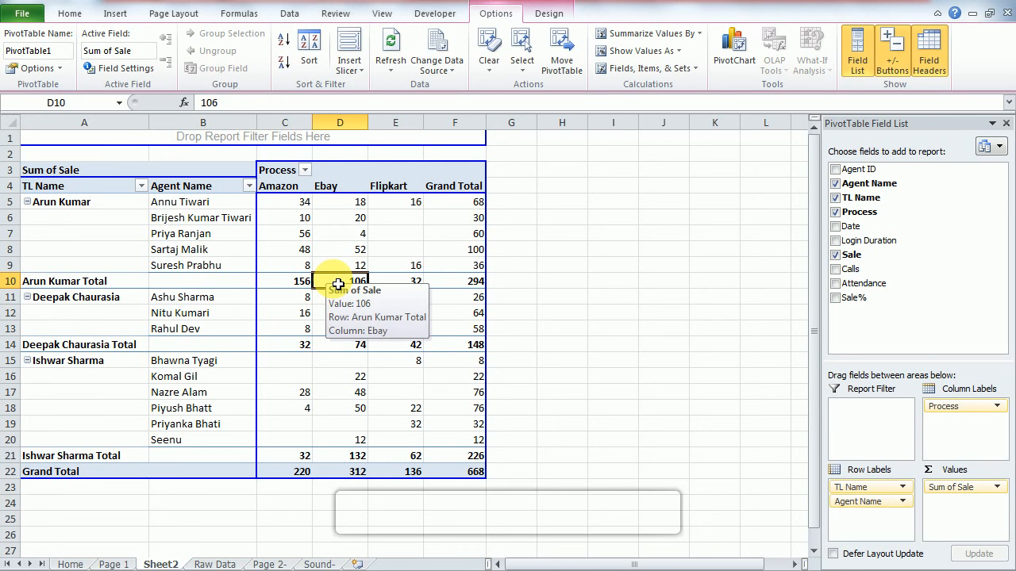
Step: Remove the TL Name subtotals from the pivot table
left_click(205, 290)
right_click(186, 284)
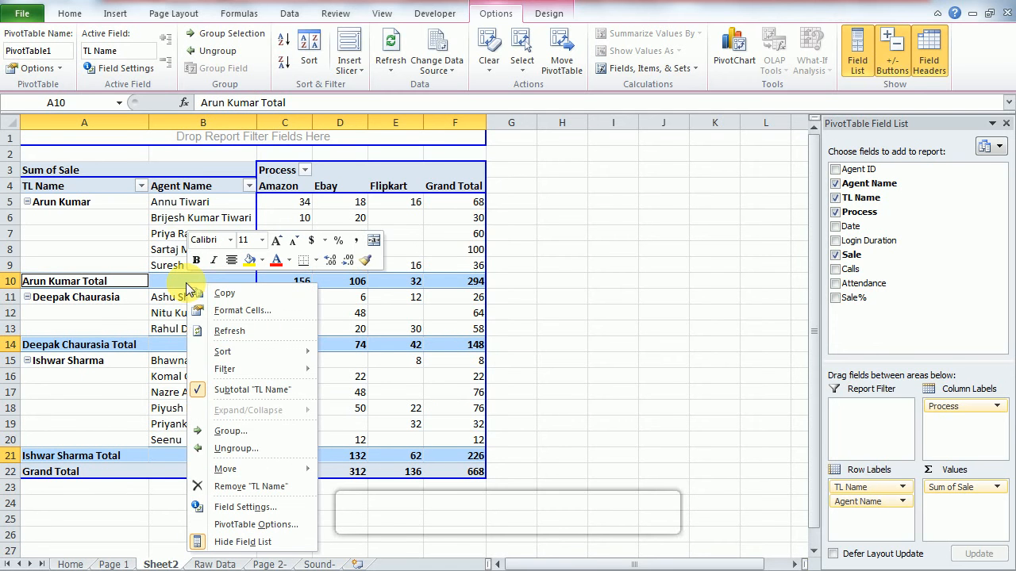
left_click(222, 389)
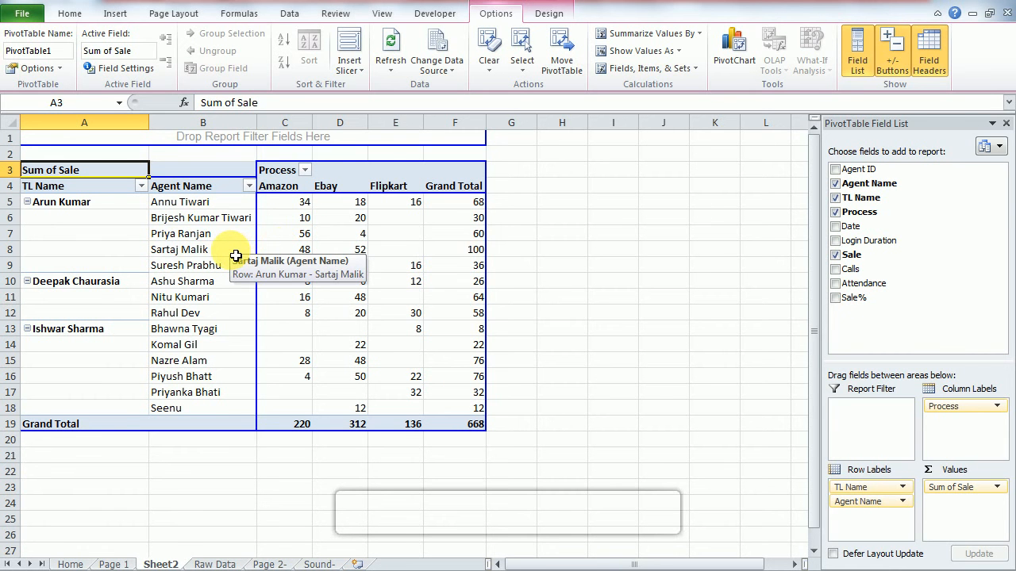
Step: Set the pivot table's format options to show NA for error values and apply the change
left_click(395, 249)
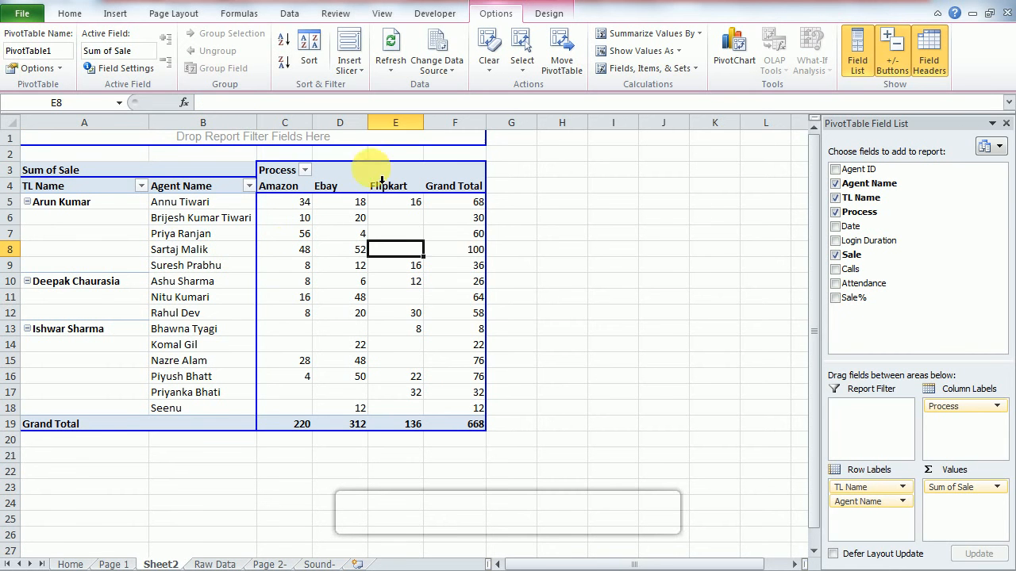
right_click(281, 207)
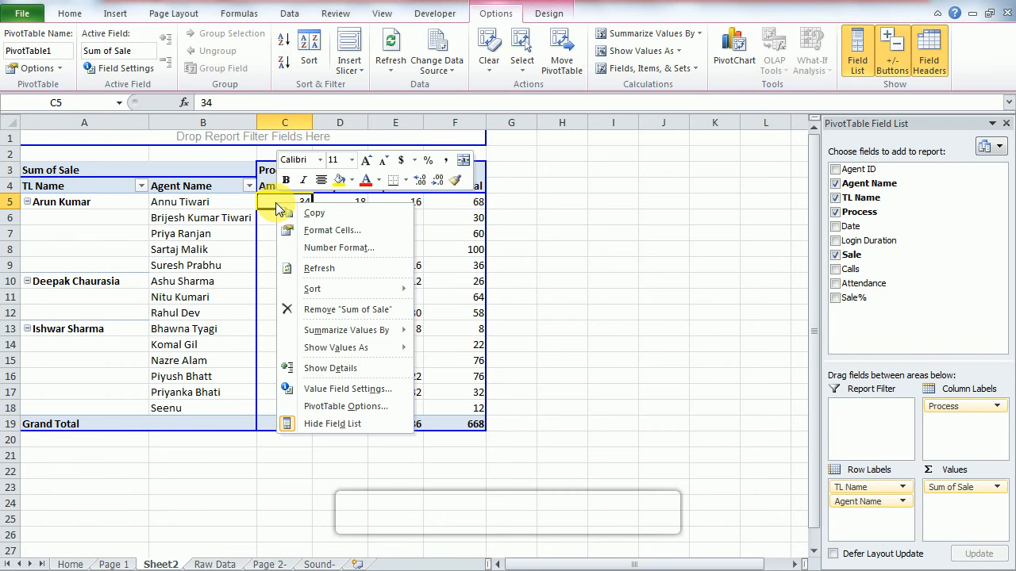
left_click(320, 412)
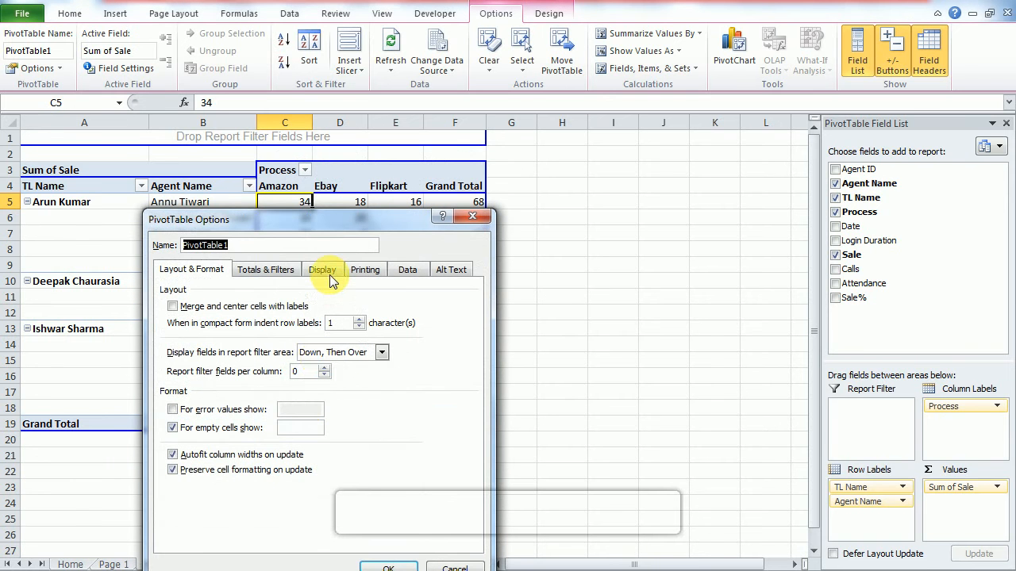
left_click(329, 272)
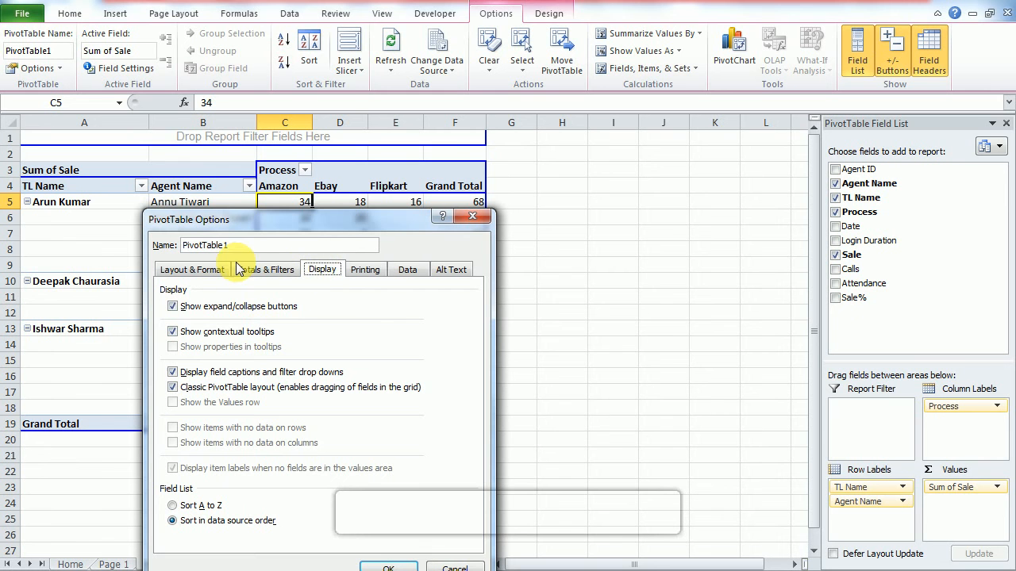
left_click(209, 272)
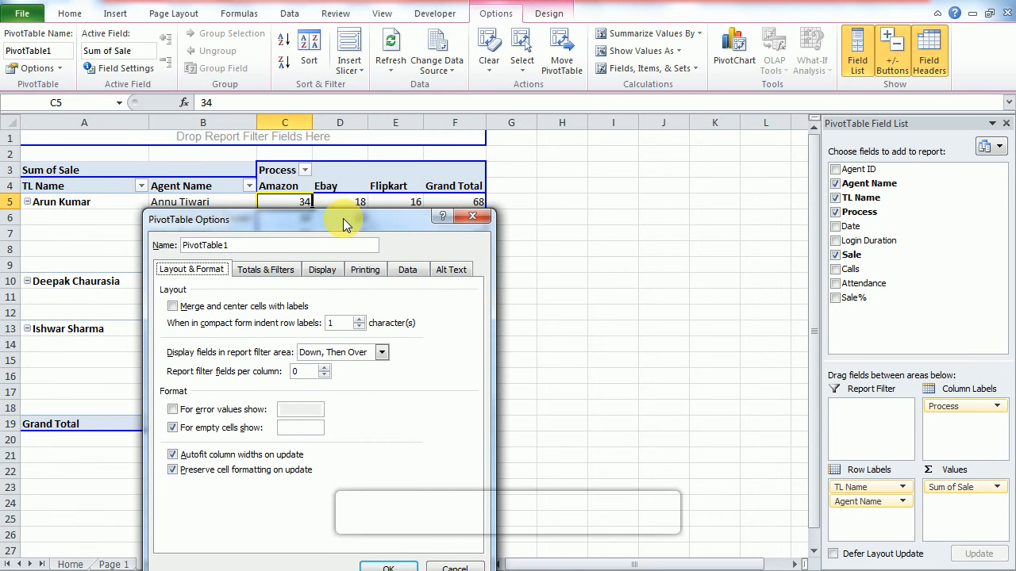
left_click_drag(343, 218, 667, 153)
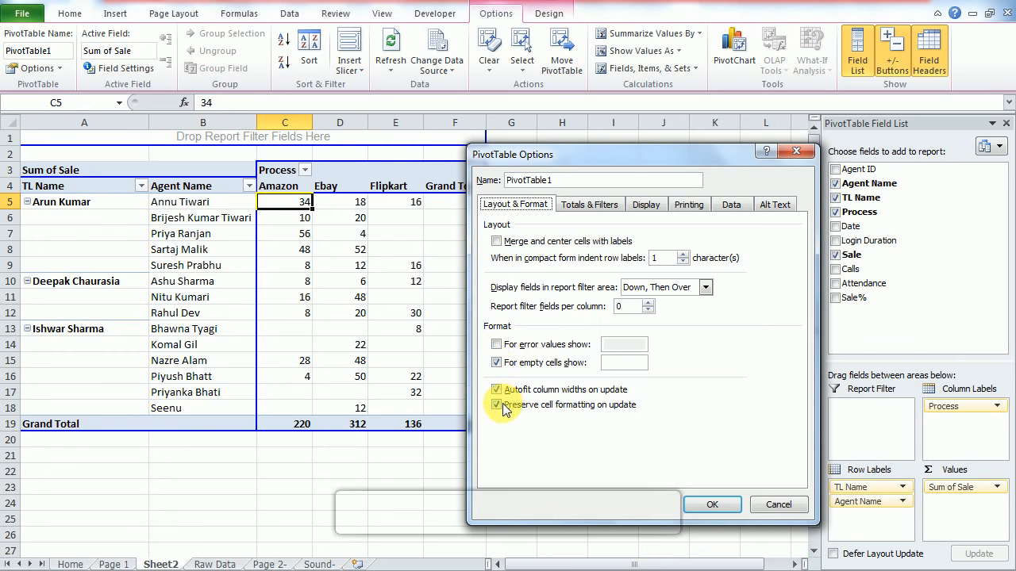
left_click(498, 346)
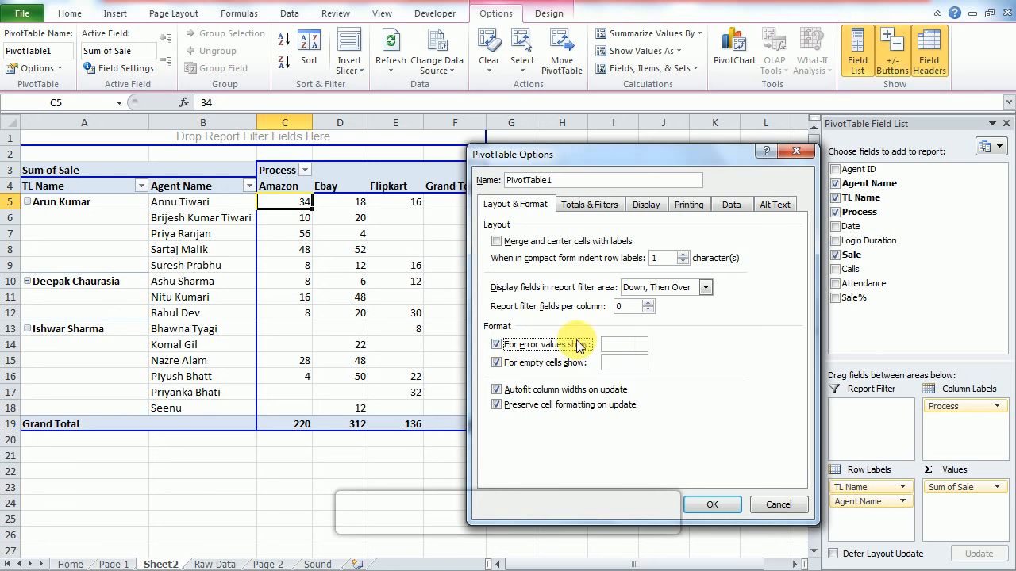
left_click(620, 348)
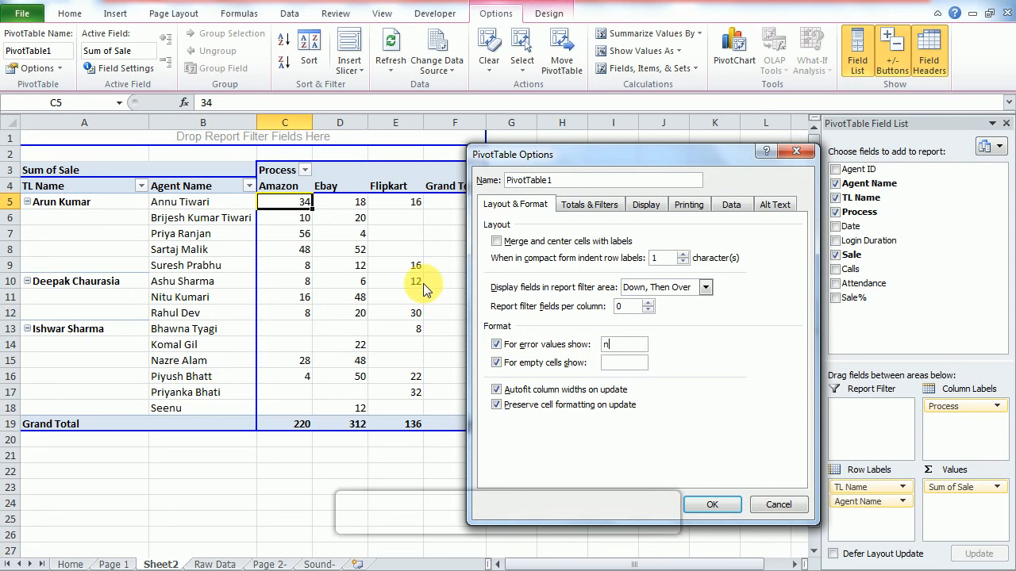
type("NA")
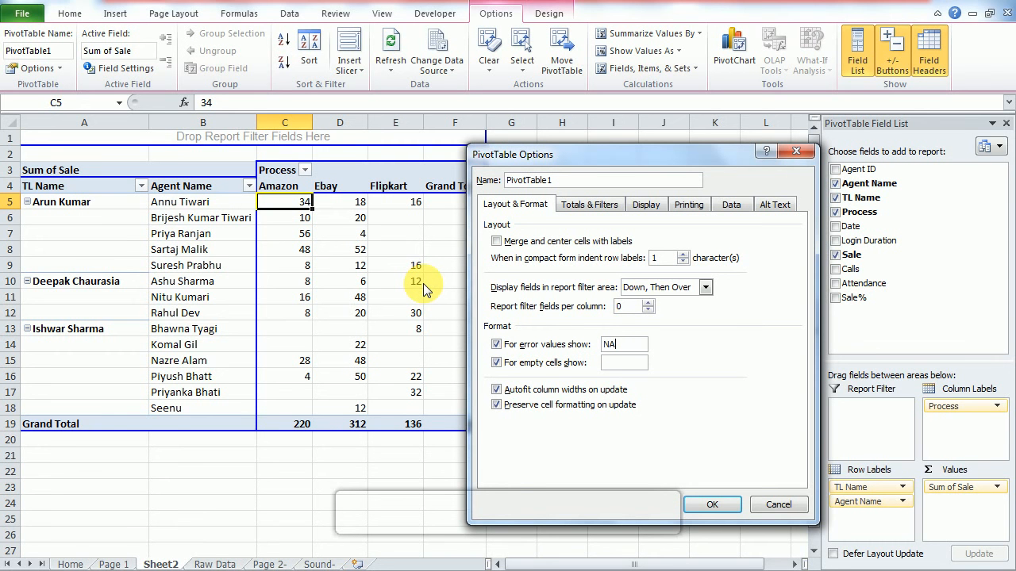
left_click(710, 506)
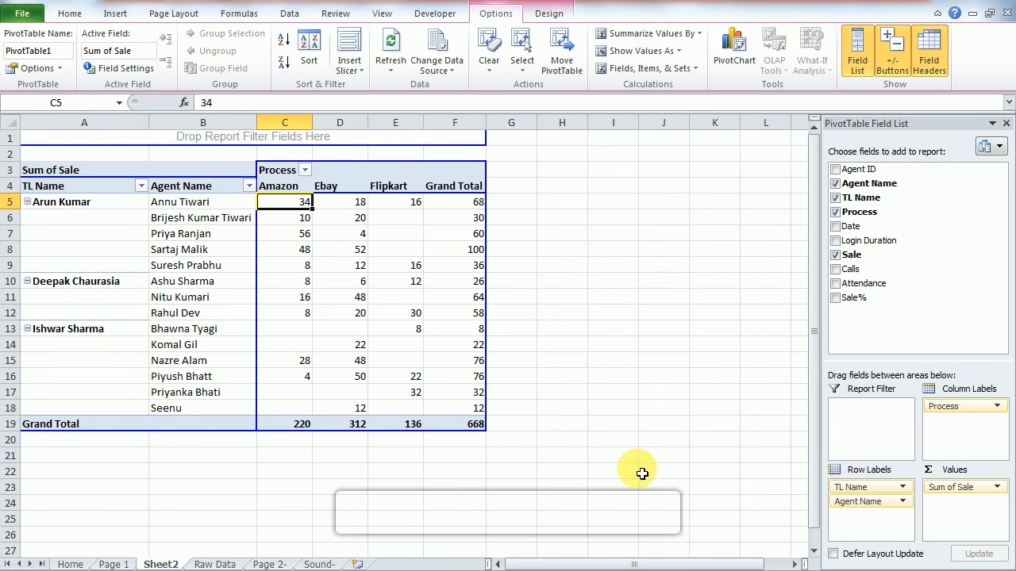
Step: Turn off the error-value replacement, set empty cells to show NA, and check the empty cells in the pivot table
left_click(393, 243)
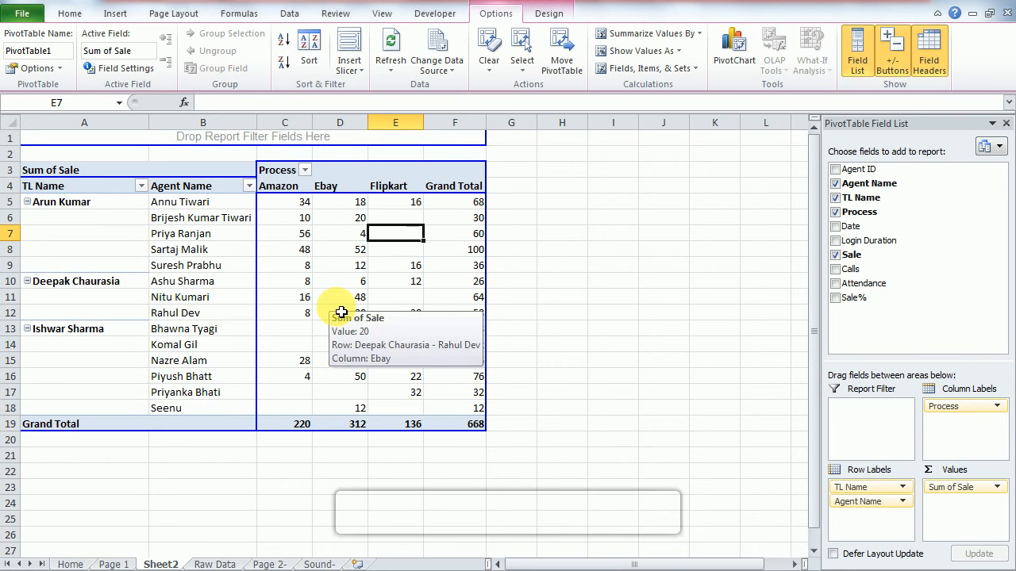
right_click(341, 312)
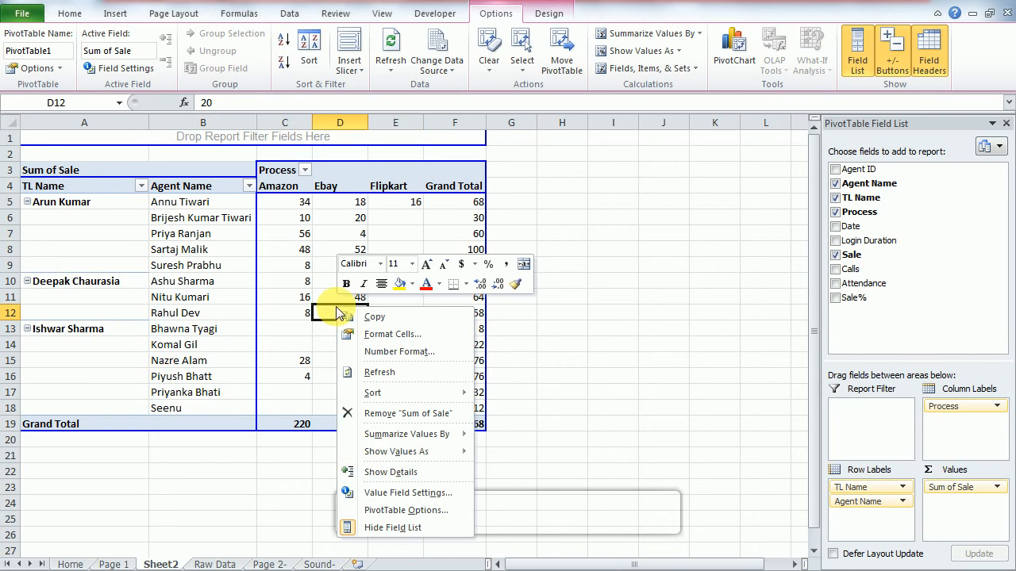
left_click(382, 512)
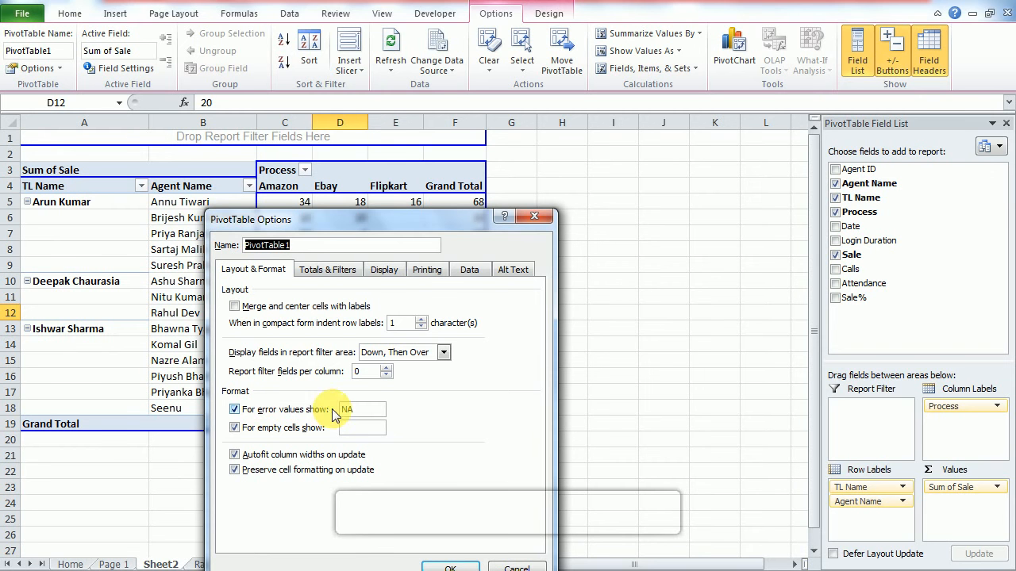
left_click(233, 409)
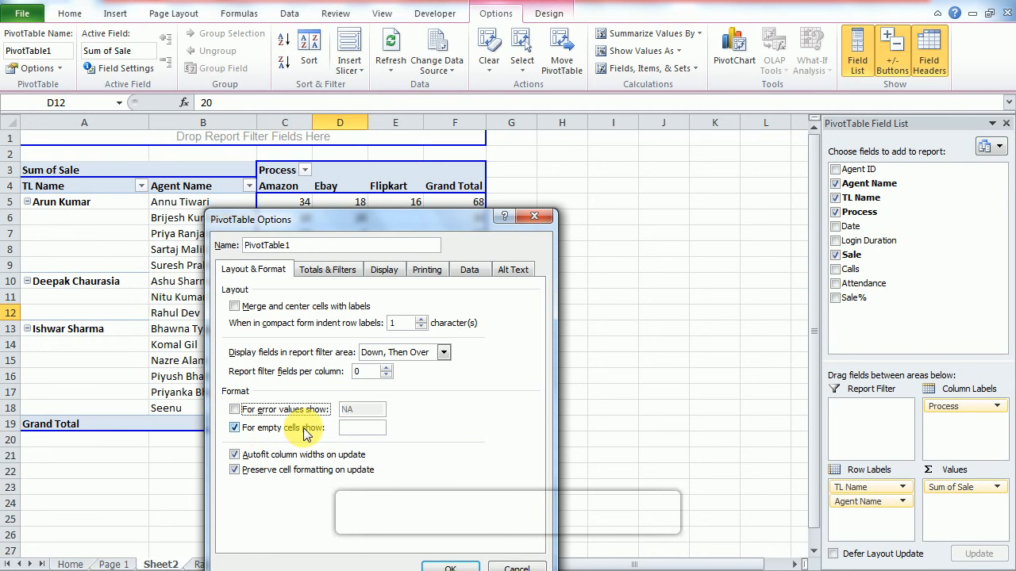
left_click(375, 429)
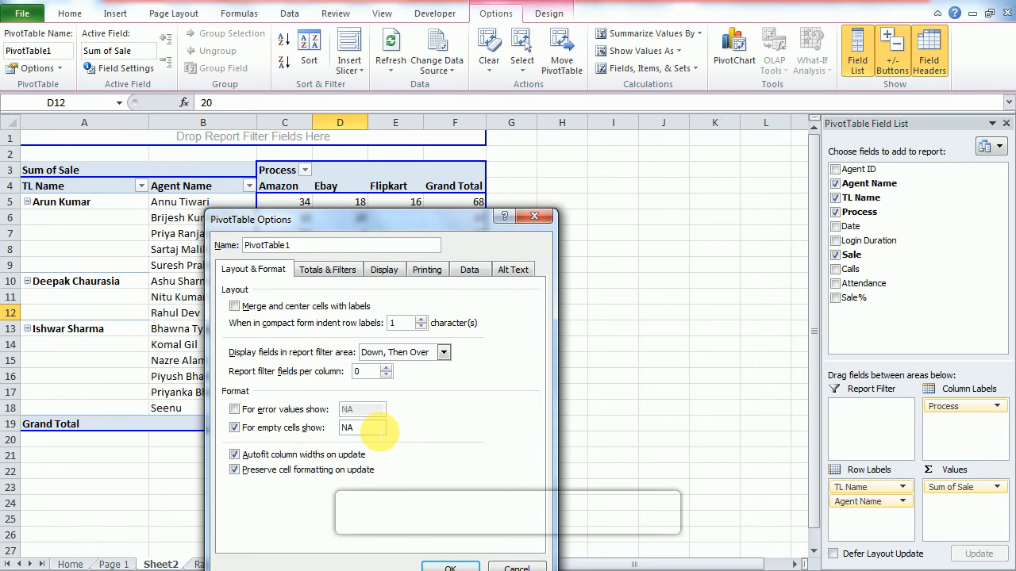
left_click_drag(417, 221, 708, 134)
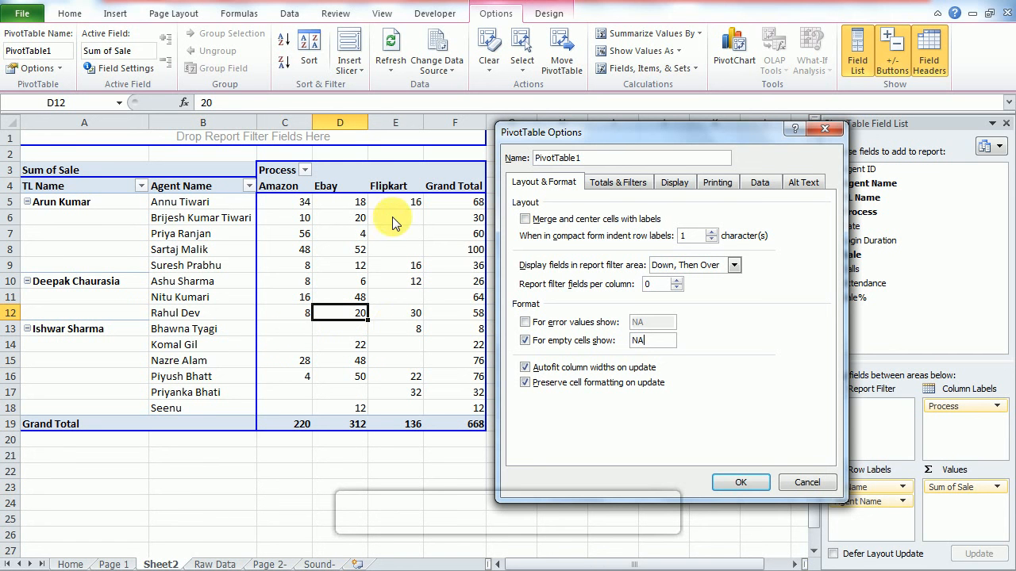
left_click(741, 482)
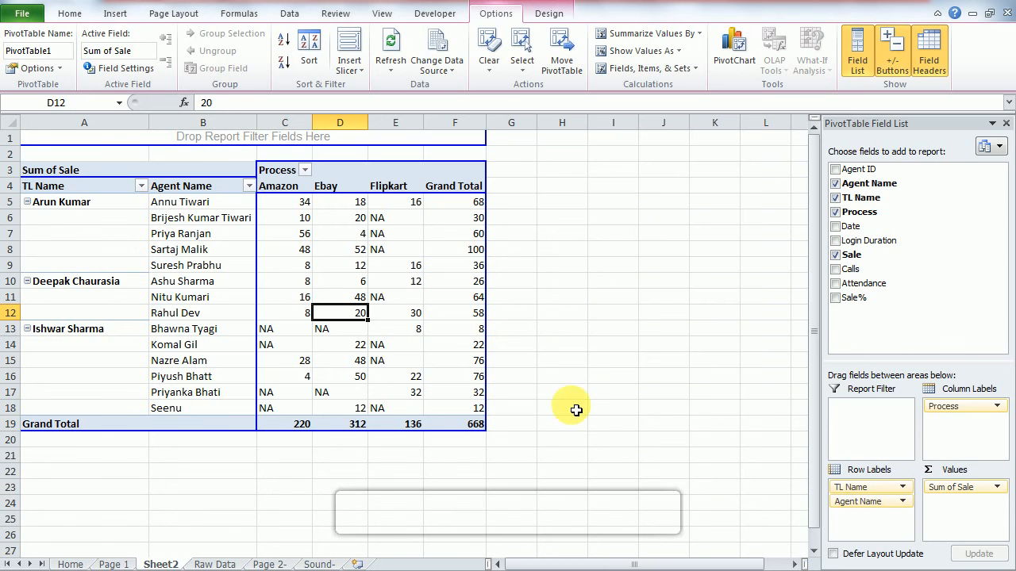
left_click(276, 333)
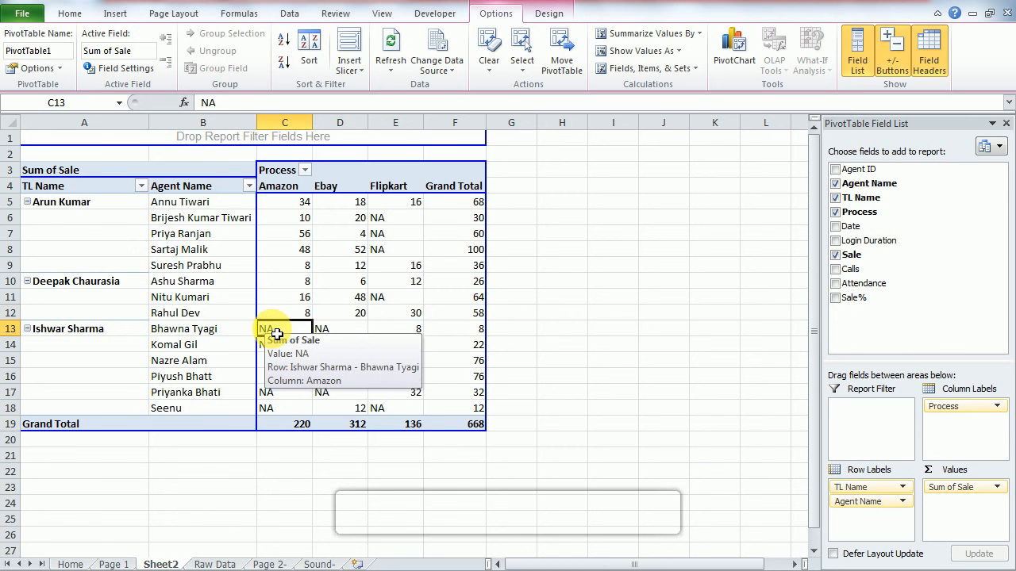
left_click(325, 330)
left_click(386, 300)
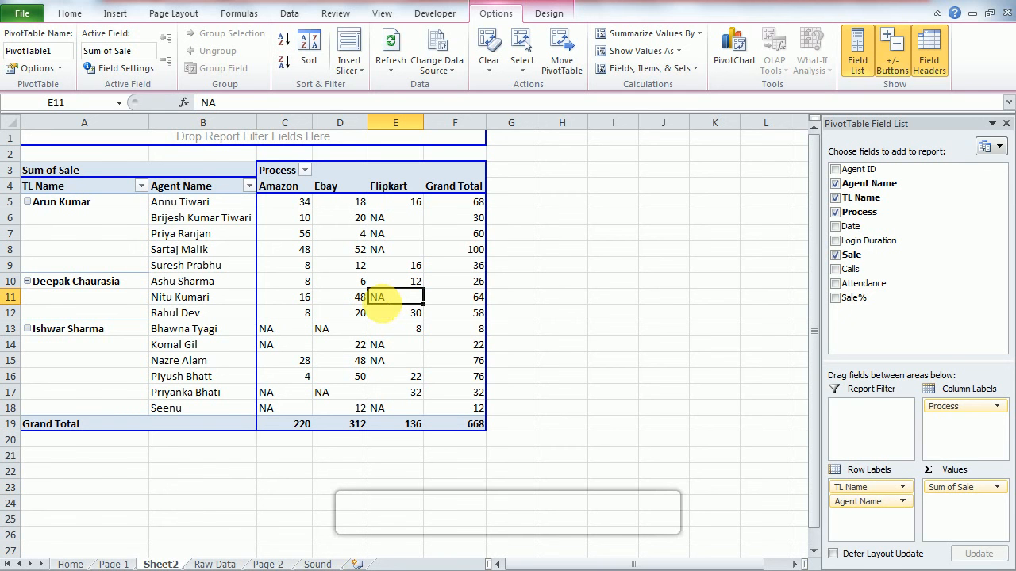
left_click(308, 314)
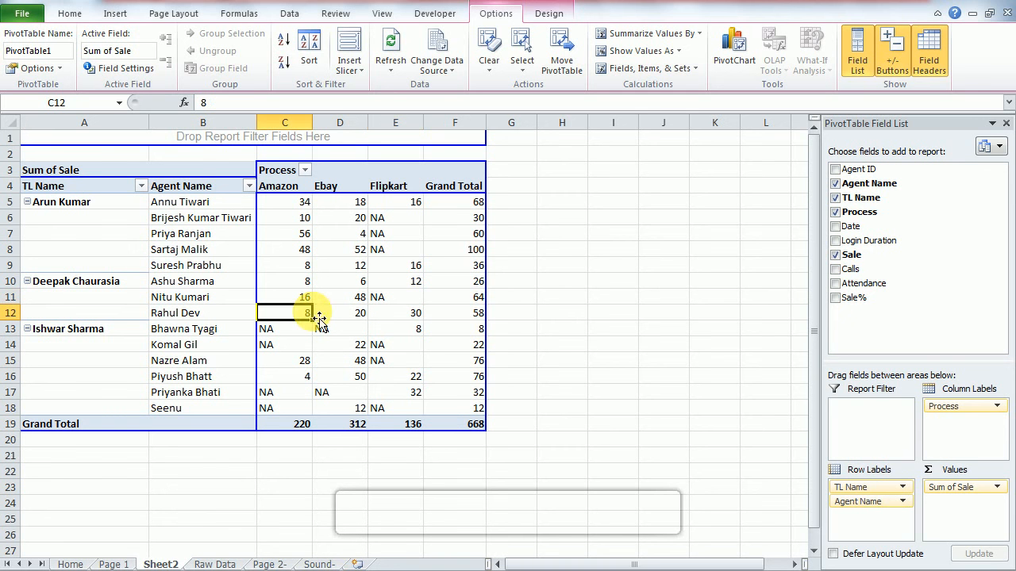
Step: Clear the pivot table's replacement text for empty cells, enable merging and centering of cells with labels, and apply the options
left_click(43, 70)
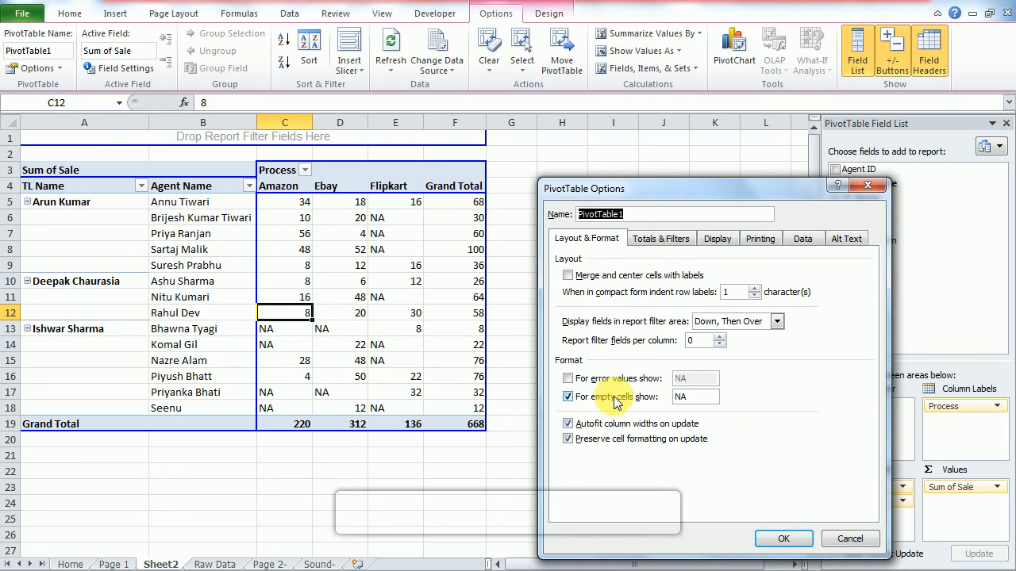
left_click(698, 399)
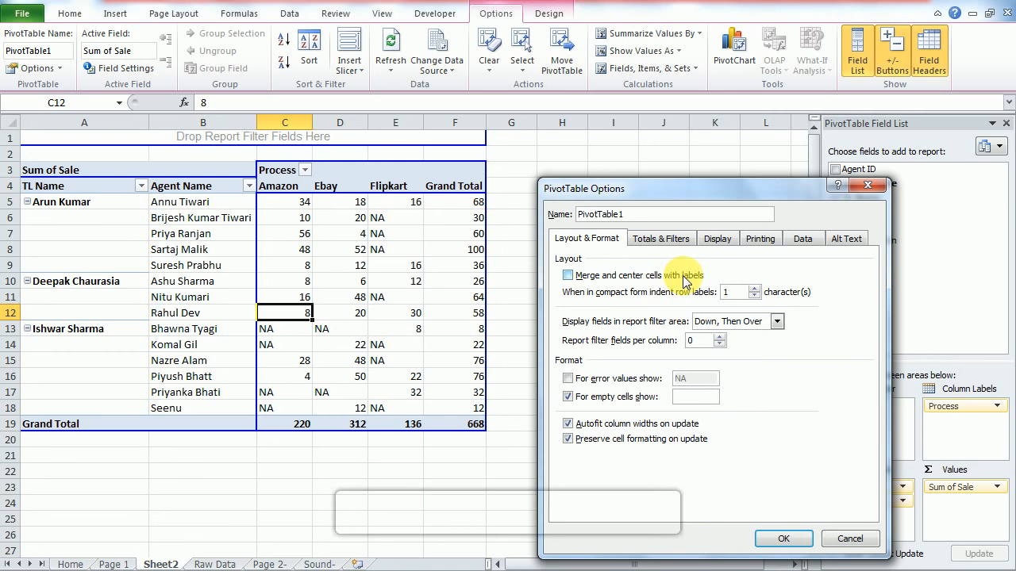
left_click_drag(699, 190, 676, 138)
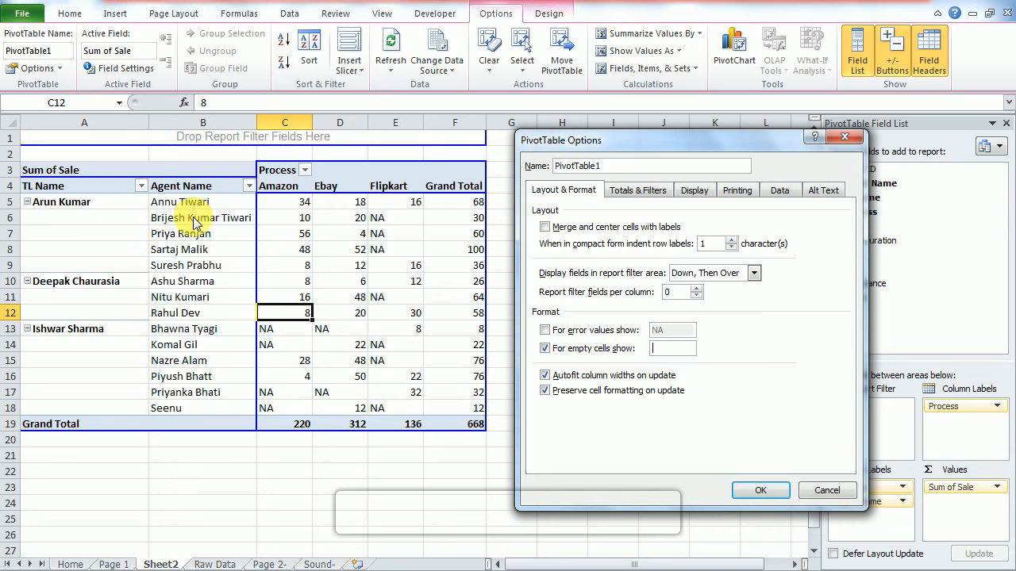
left_click(546, 230)
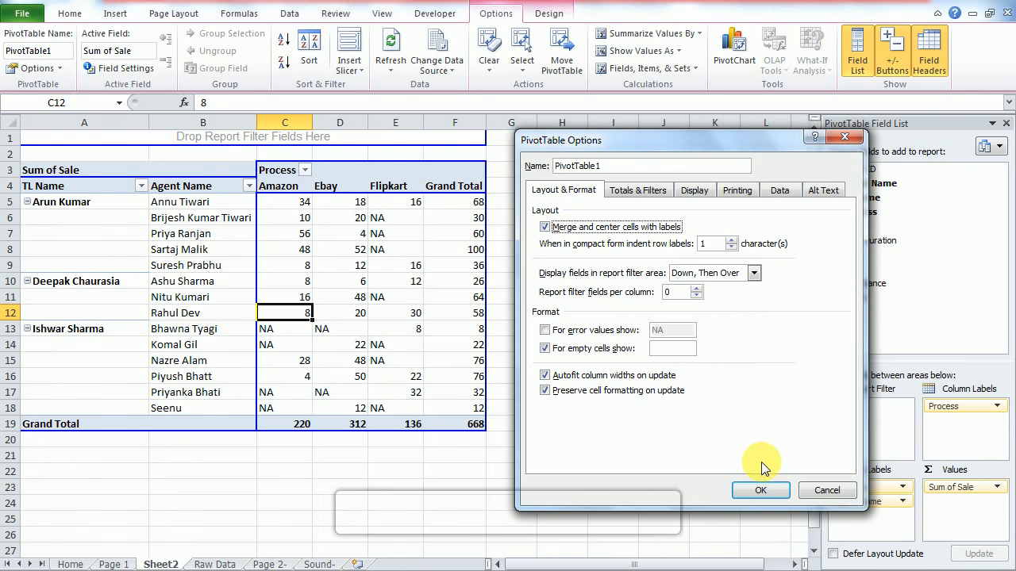
left_click(762, 490)
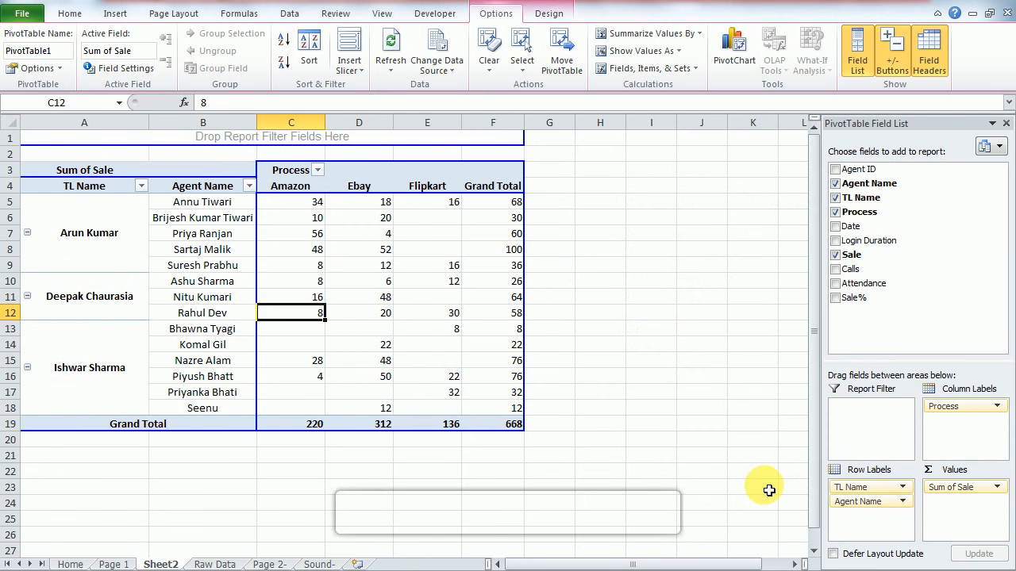
left_click(111, 230)
left_click(95, 294)
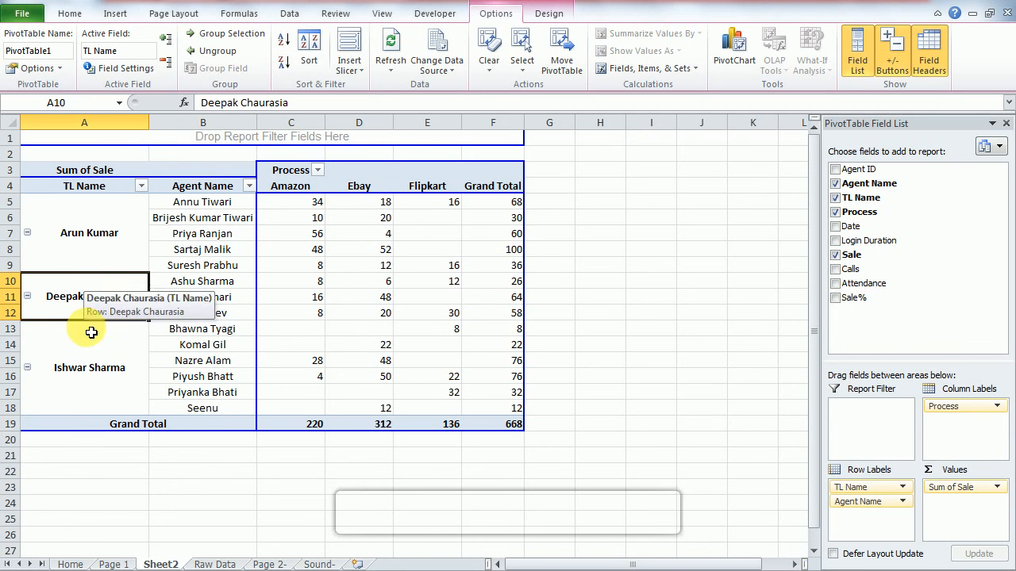
left_click(80, 367)
left_click(87, 300)
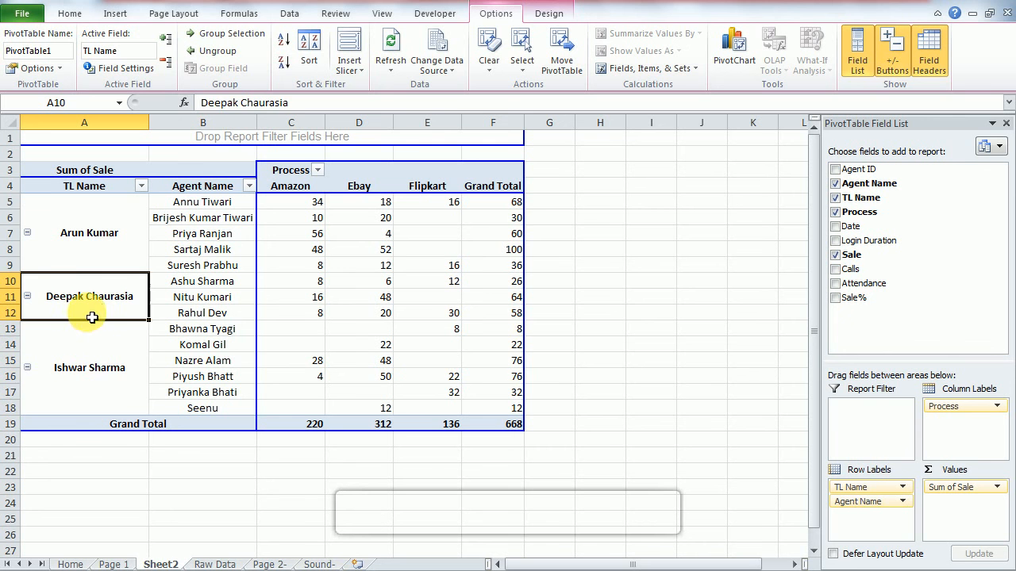
left_click(90, 240)
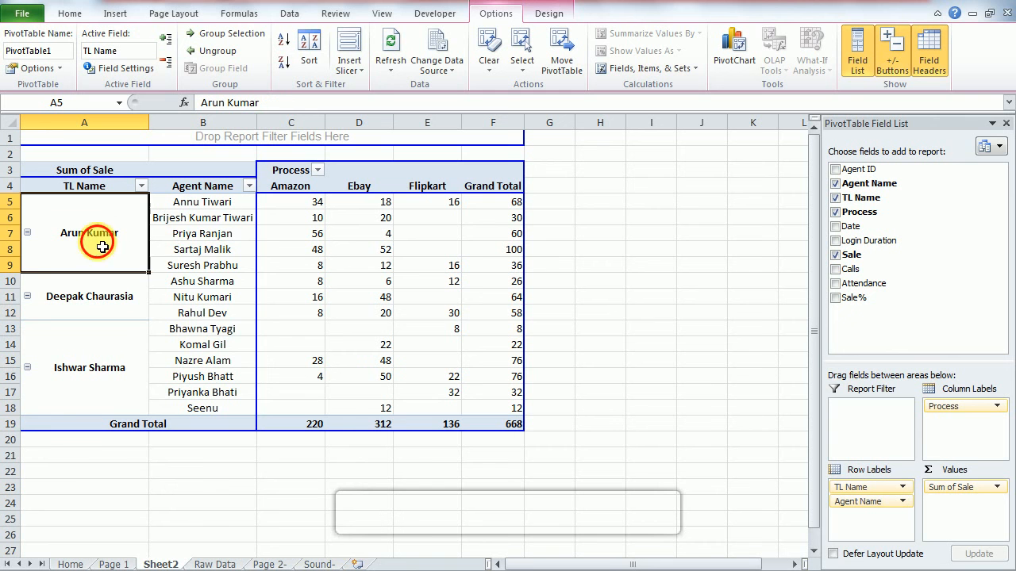
right_click(220, 288)
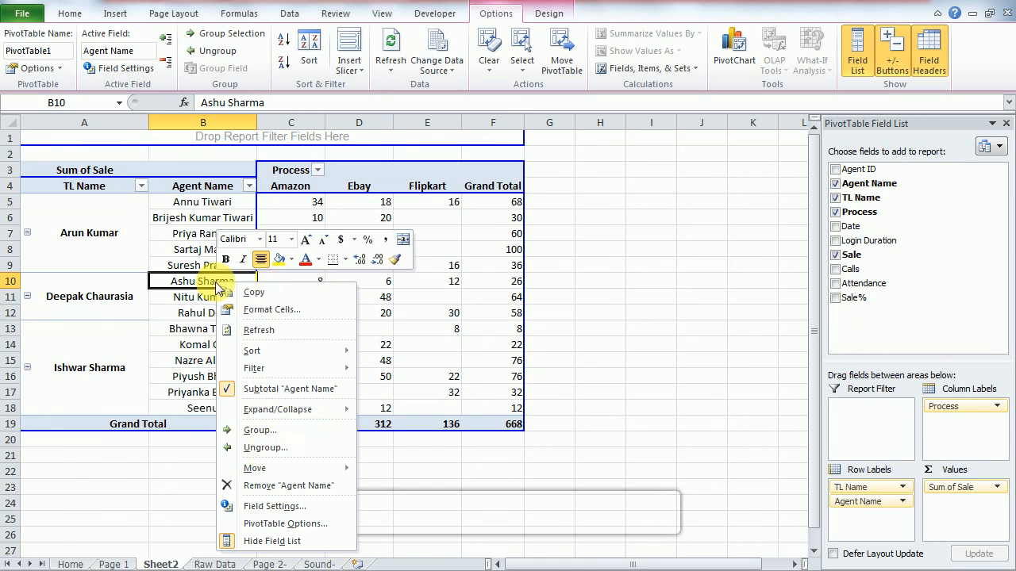
left_click(259, 527)
left_click(161, 312)
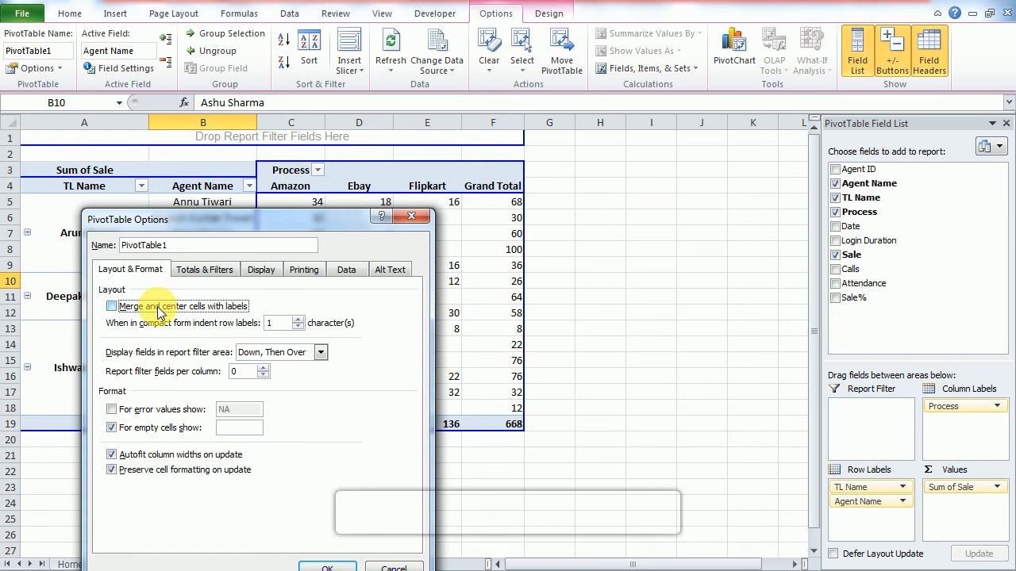
left_click_drag(314, 215, 776, 113)
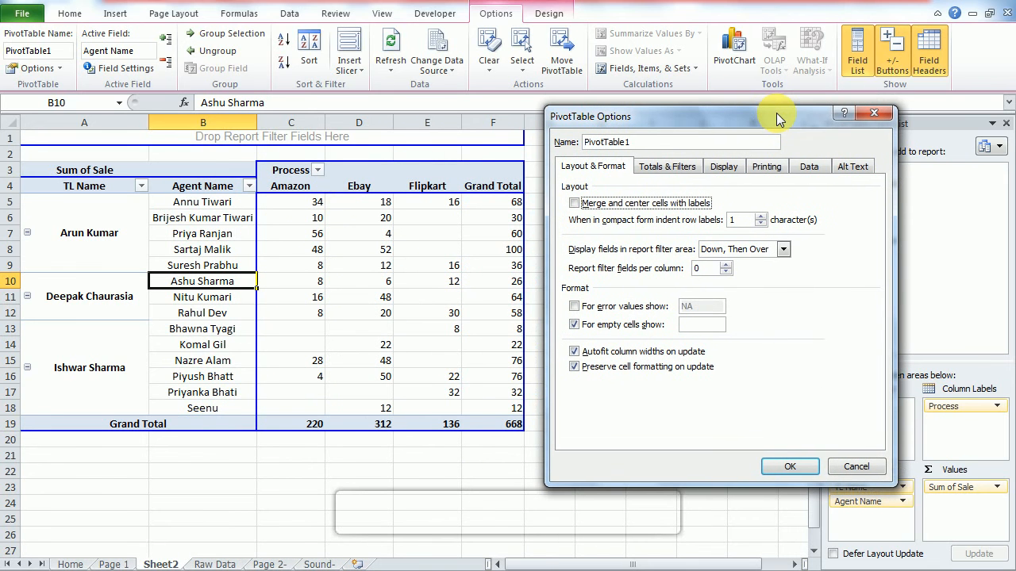
left_click(669, 167)
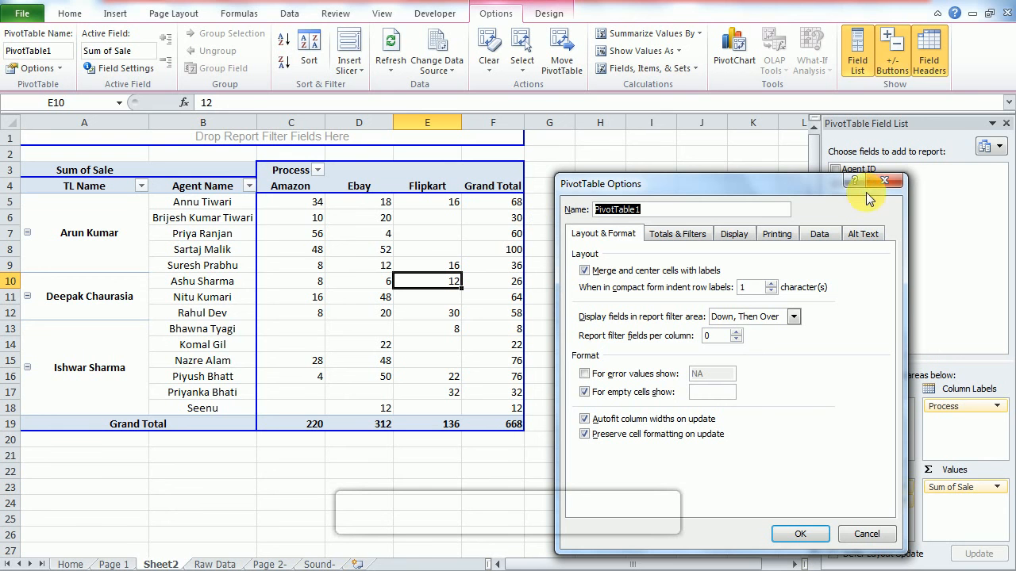
left_click(885, 182)
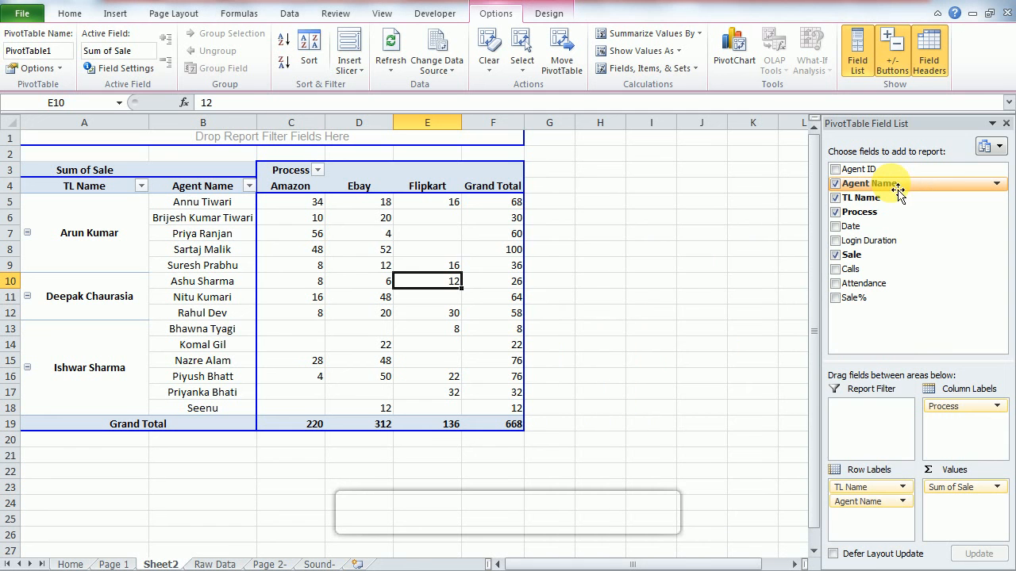
Step: Examine the Grand Total column of the pivot table from its header down through the agents' totals
key("Up")
key("Up")
key("Up")
key("Up")
key("Up")
key("Right")
key("Up")
key("shift+Down")
key("shift+Down")
key("shift+Down")
key("shift+Down")
key("shift+Down")
key("shift+Down")
key("shift+Down")
key("shift+Down")
key("shift+Down")
Step: Compare the first two agents' Amazon, Ebay and Flipkart sales with their row grand totals
key("Down")
key("Left")
key("Left")
key("Left")
key("shift+Right")
key("shift+Right")
key("shift+Right")
key("shift+Left")
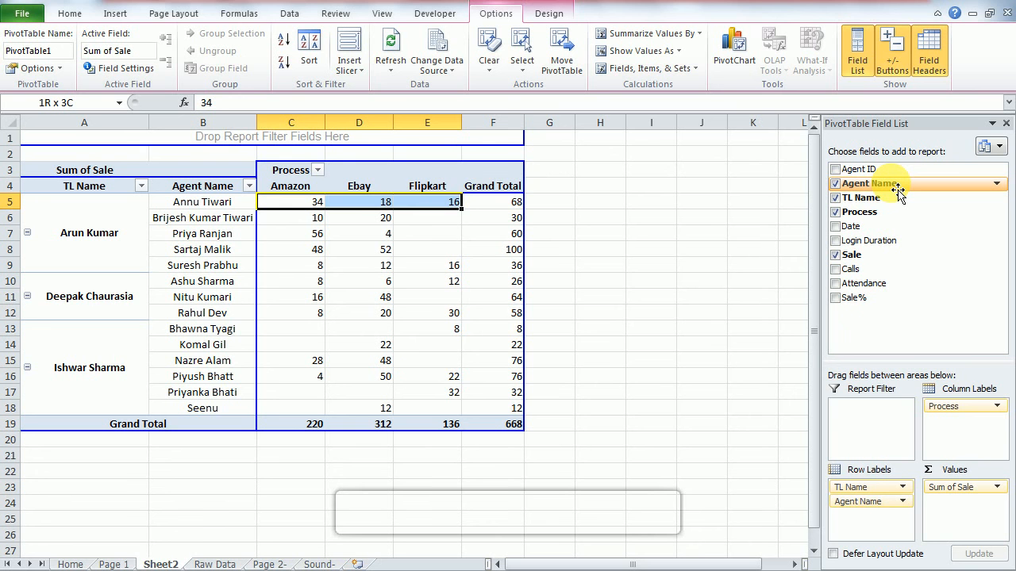
key("shift+Left")
key("shift+Left")
key("shift+Right")
key("shift+Right")
key("Right")
key("Right")
key("Right")
key("Down")
key("Left")
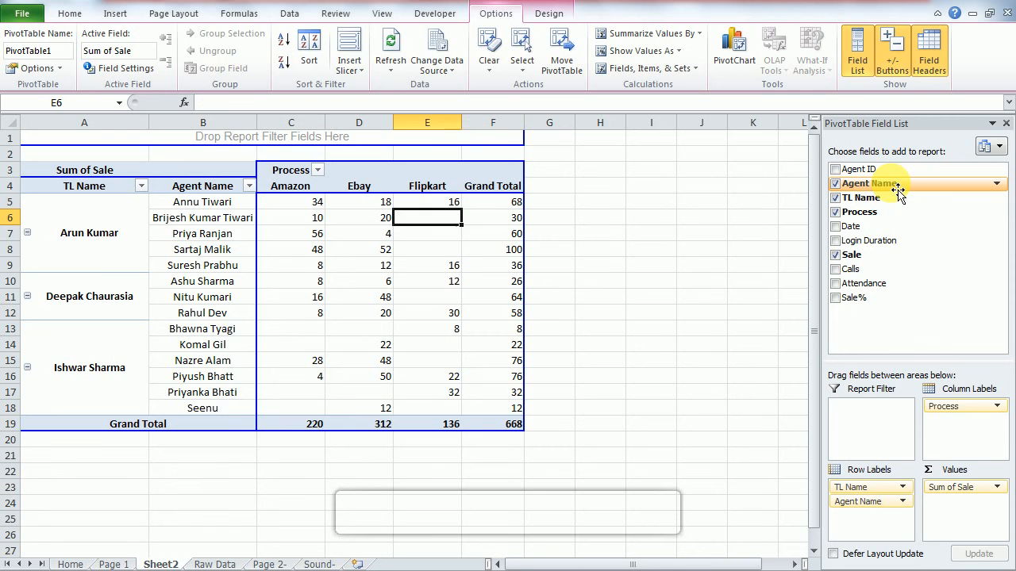
key("Left")
key("shift+Left")
key("Right")
key("Right")
key("Right")
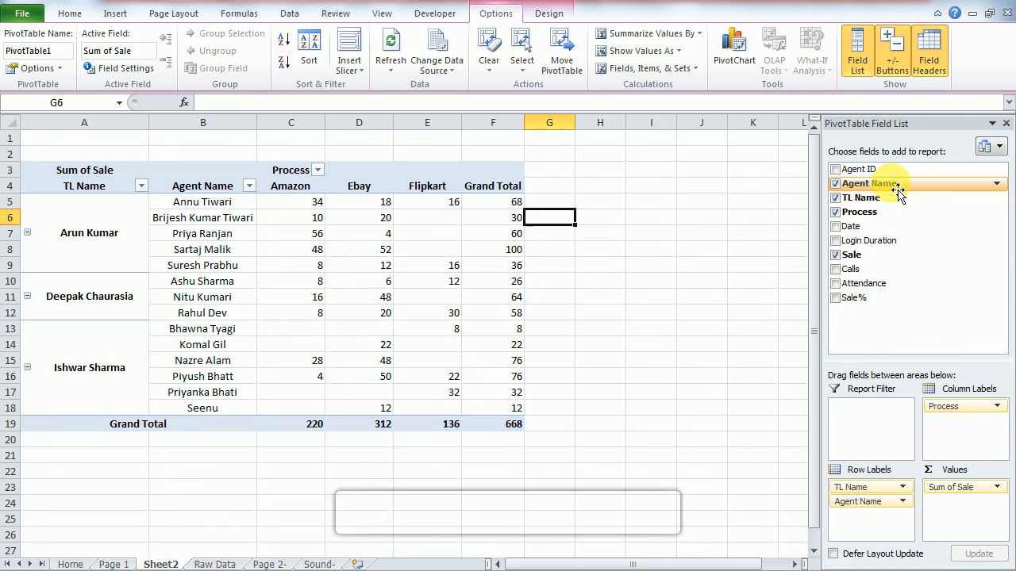
key("Left")
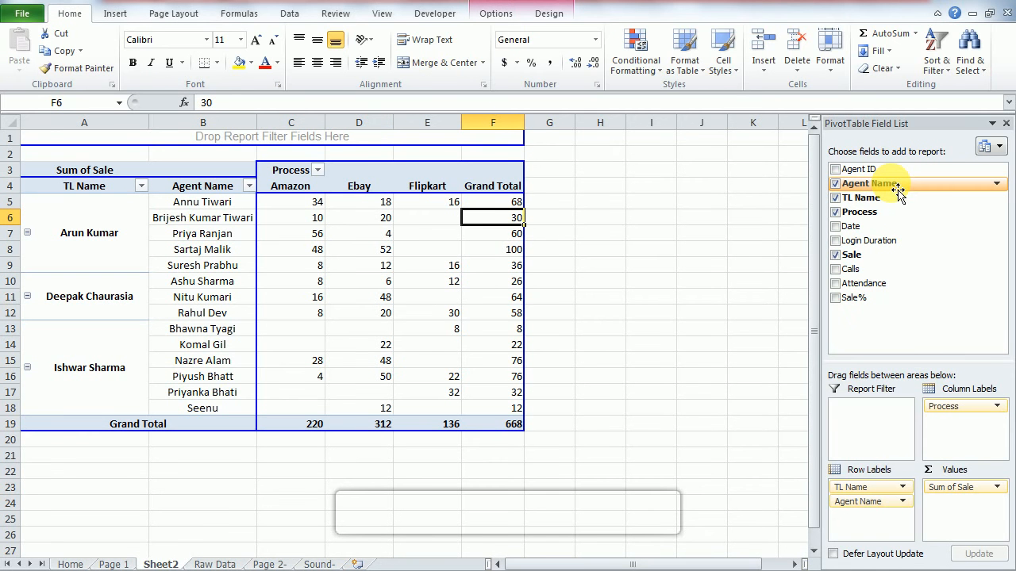
Step: Examine the Grand Total row across the Amazon, Ebay, Flipkart and Grand Total columns
key("Up")
key("ctrl+Down")
key("Left")
key("Left")
key("Left")
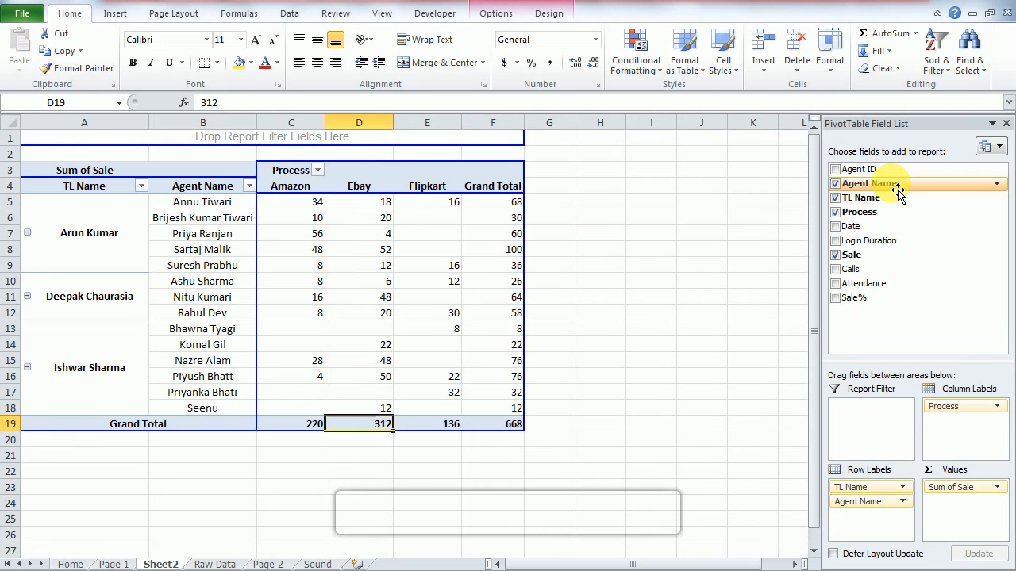
key("shift+Right")
key("shift+Right")
key("shift+Right")
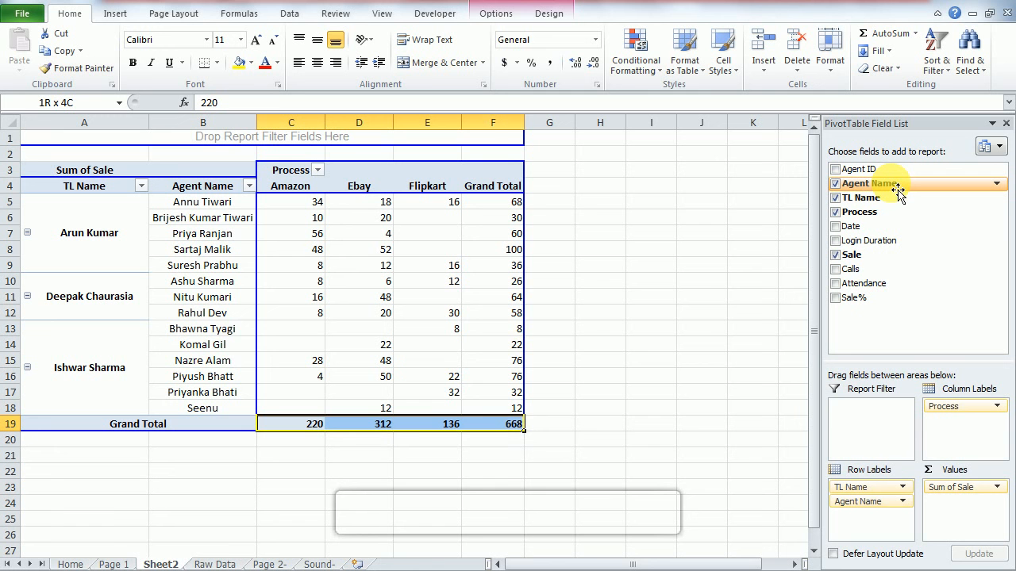
key("Up")
key("Up")
key("Up")
key("Right")
key("Right")
key("Right")
Step: Turn off grand totals for rows in the PivotTable options and check where the Grand Total column was
right_click(892, 185)
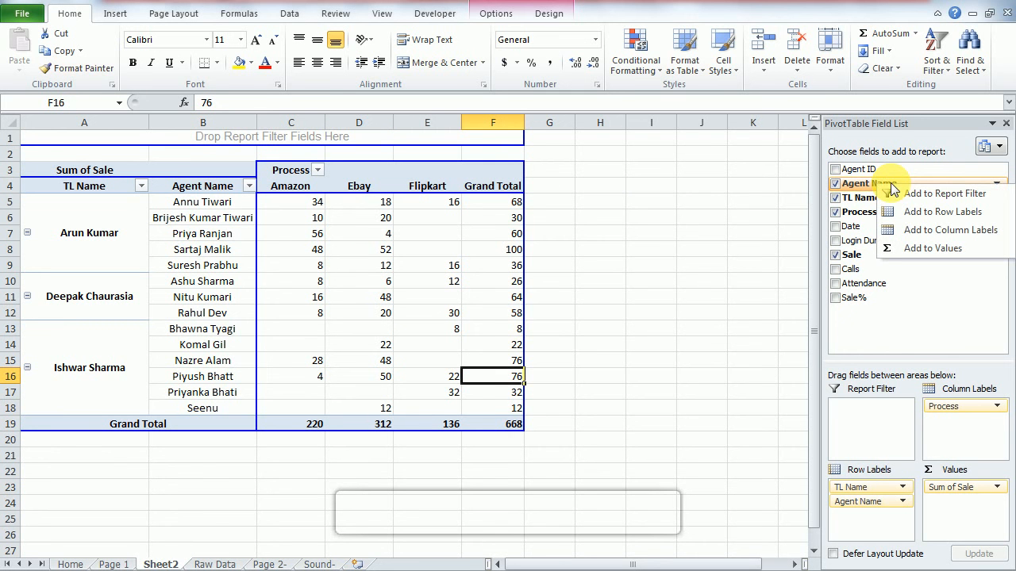
left_click(477, 269)
right_click(479, 272)
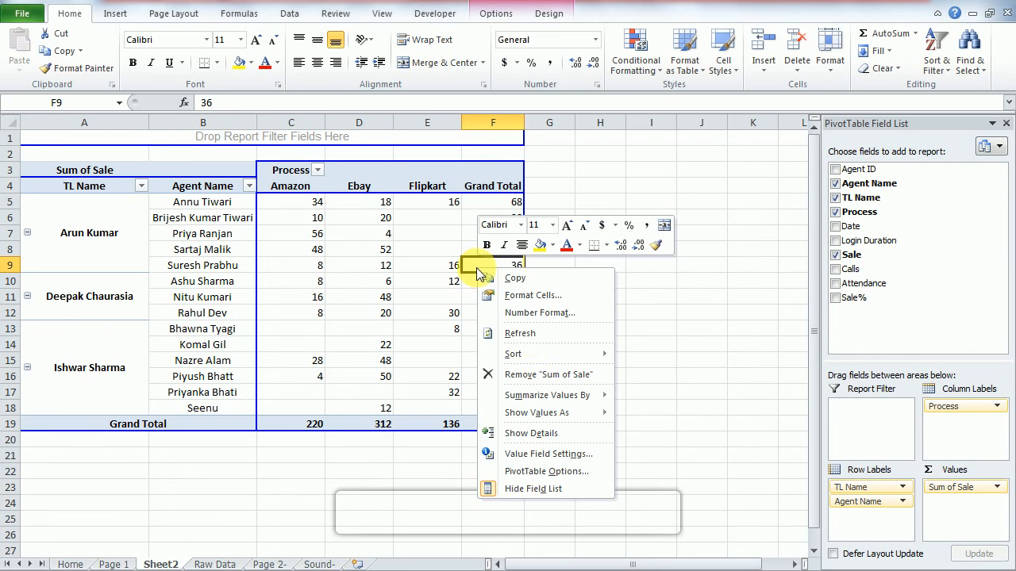
left_click(529, 472)
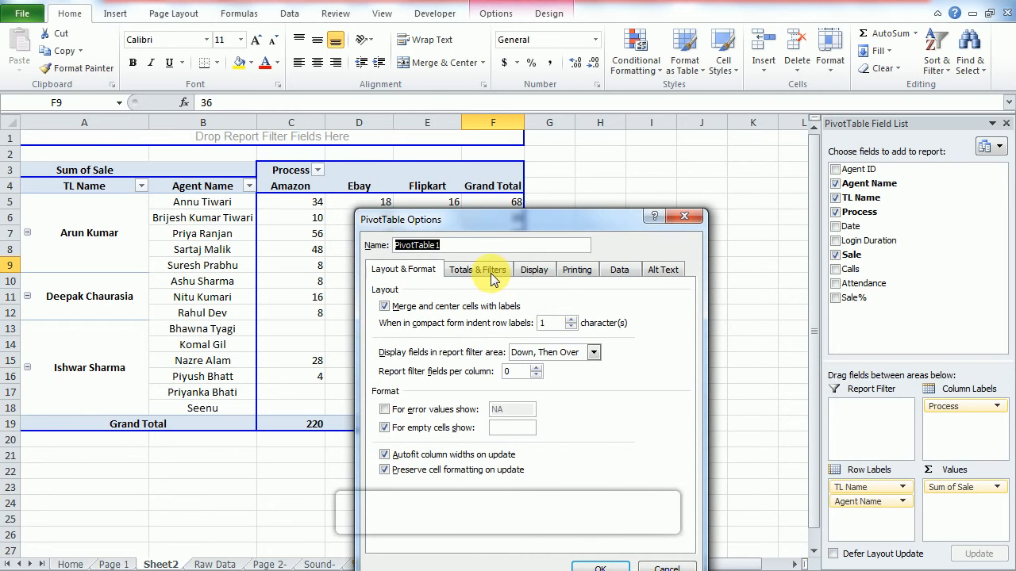
left_click(491, 274)
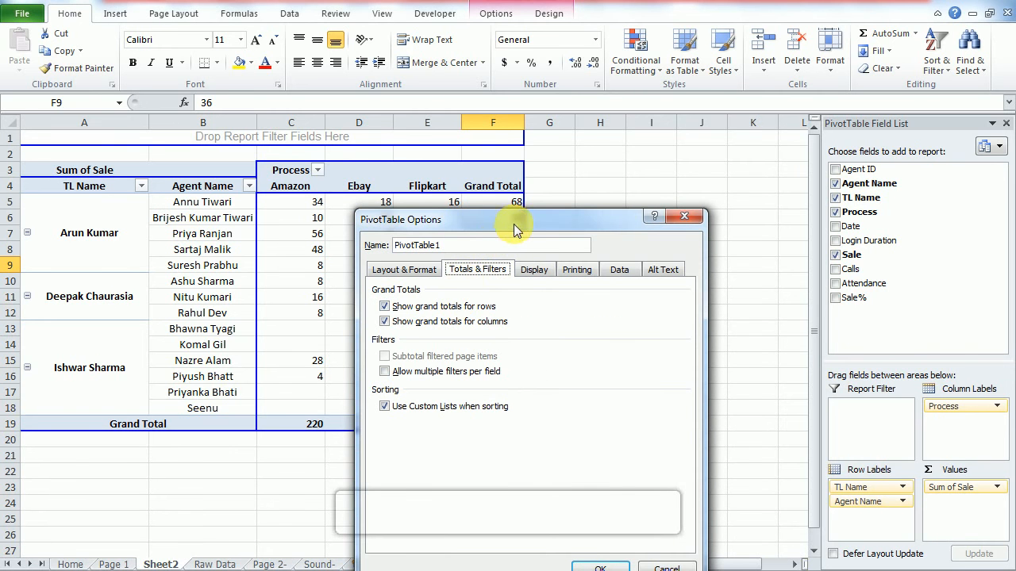
left_click_drag(519, 220, 727, 171)
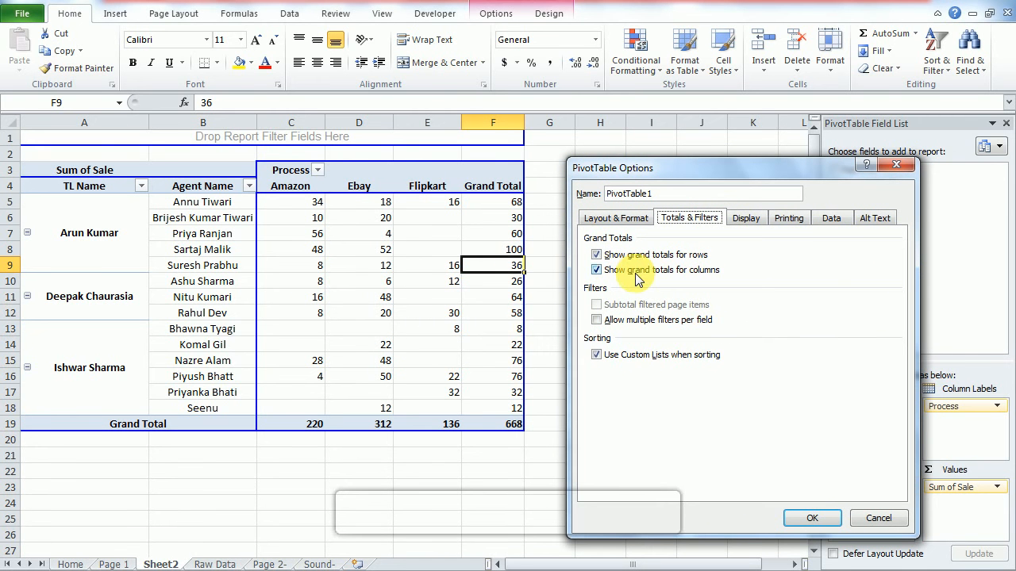
left_click(649, 258)
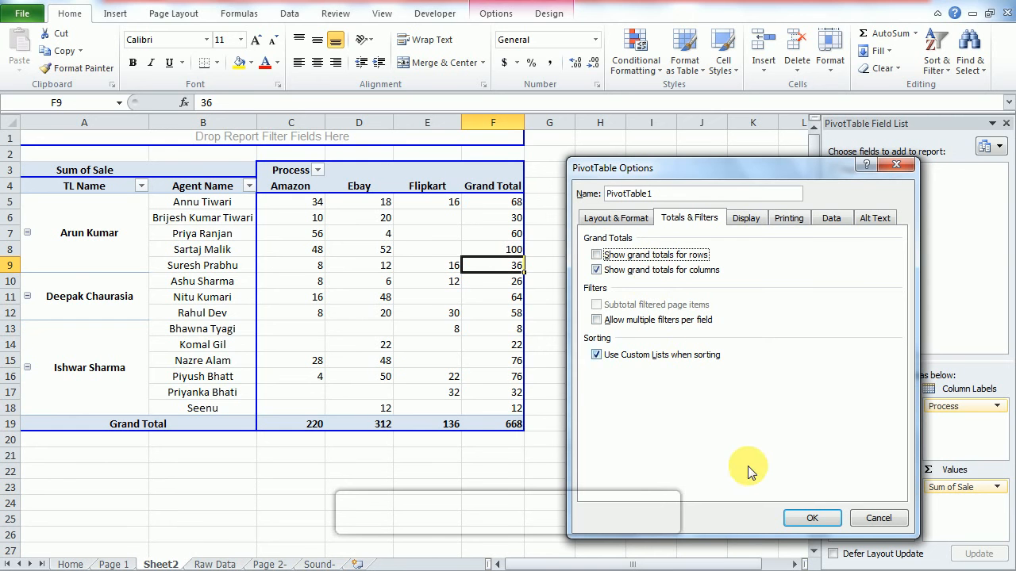
left_click(814, 517)
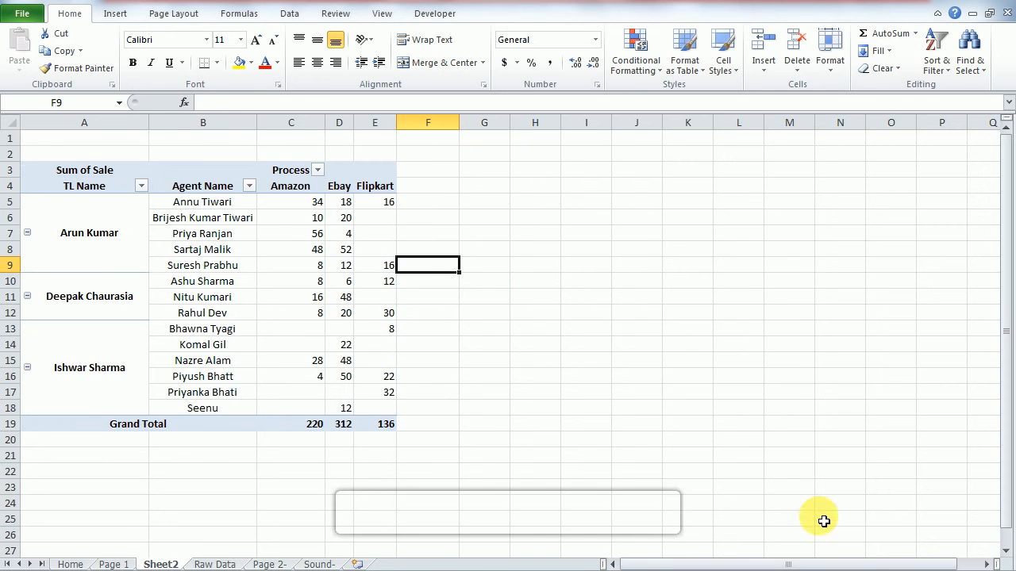
left_click(424, 186)
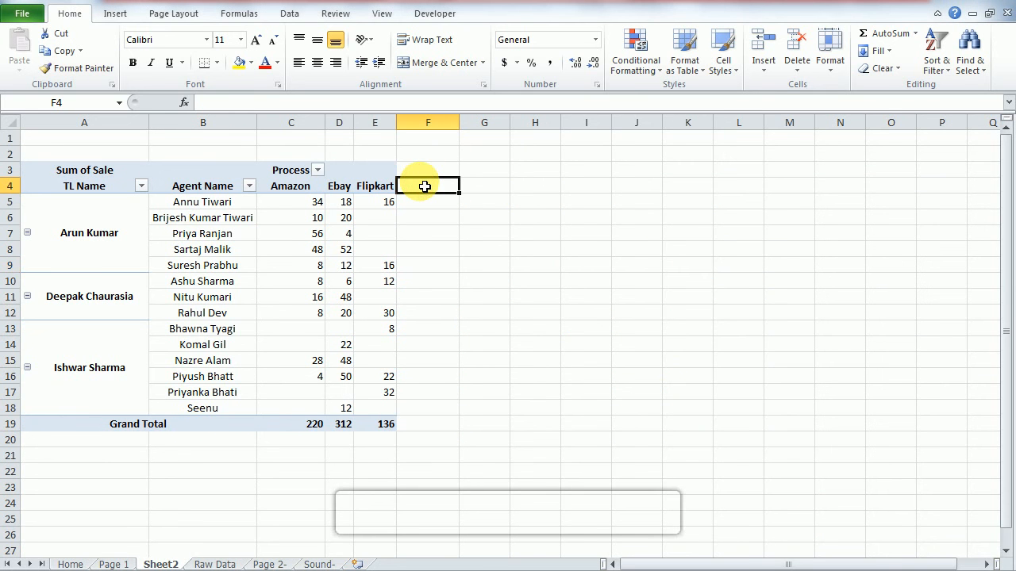
Step: Turn off grand totals for columns in the PivotTable options and apply the change
left_click(289, 427)
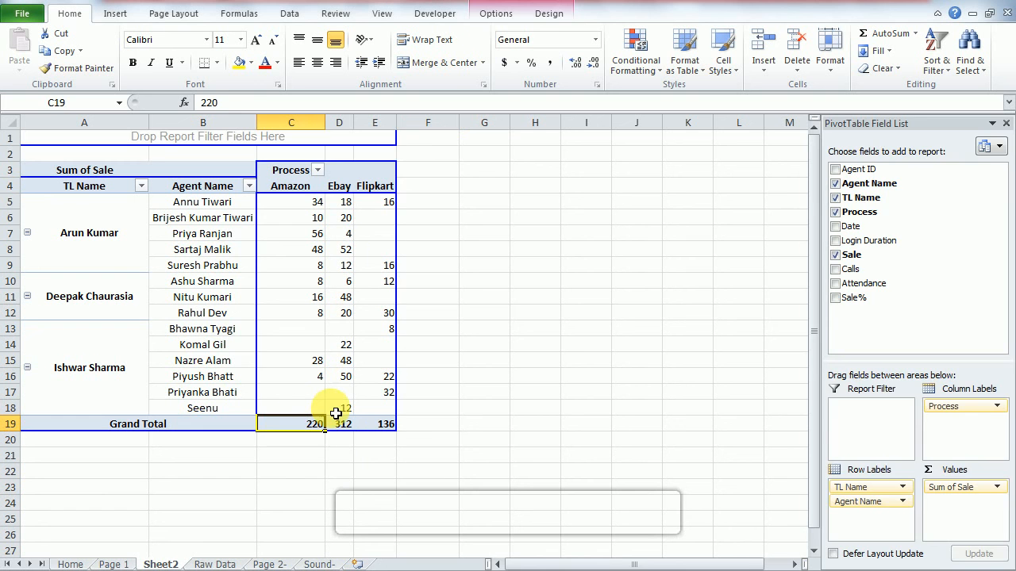
right_click(336, 414)
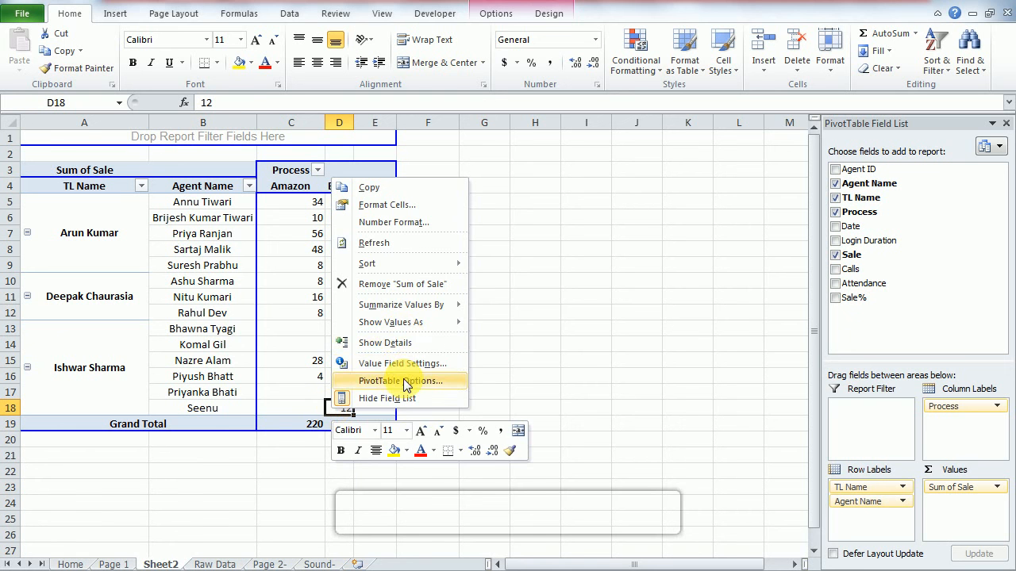
left_click(406, 382)
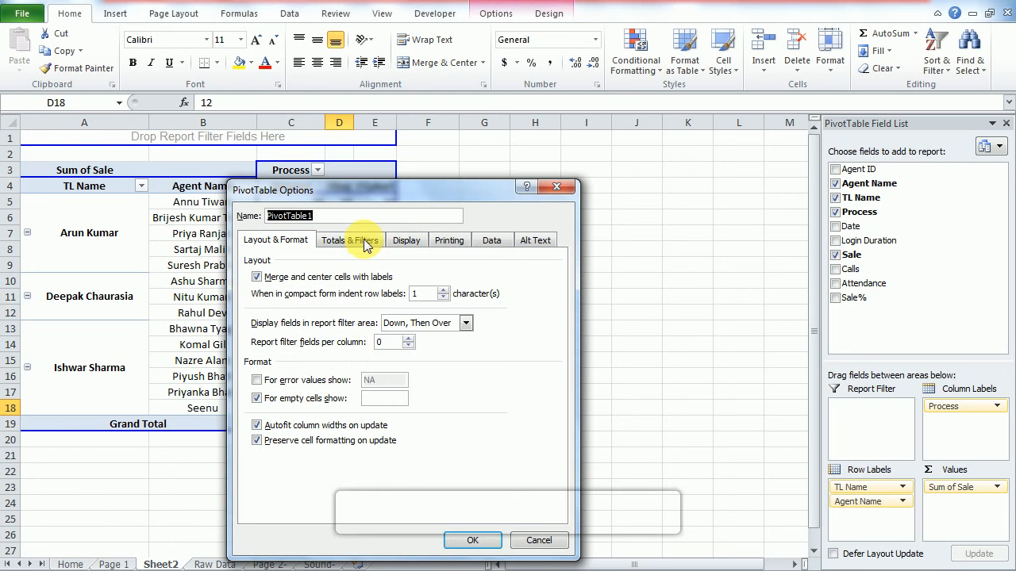
left_click(359, 242)
left_click(286, 292)
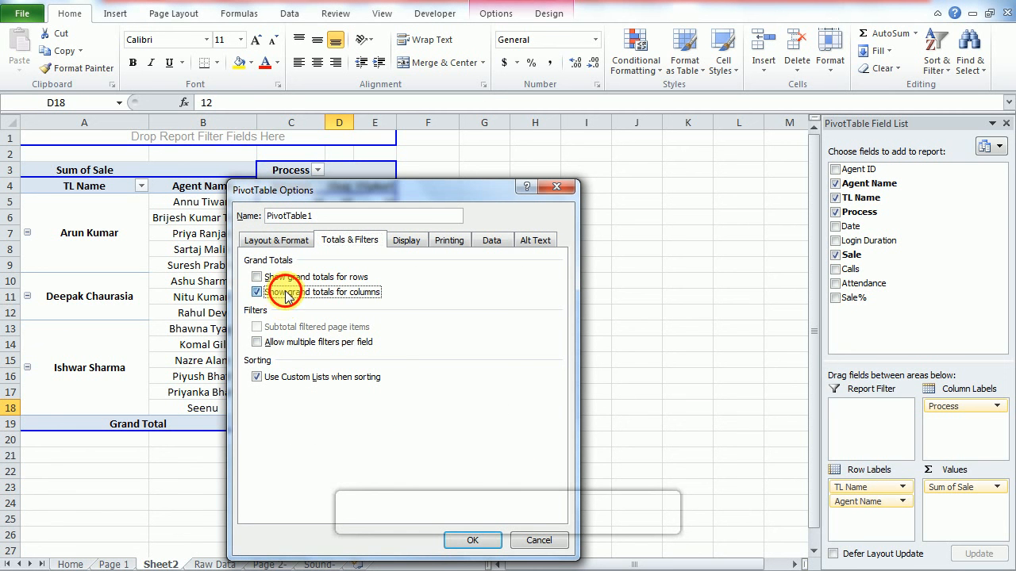
left_click(474, 541)
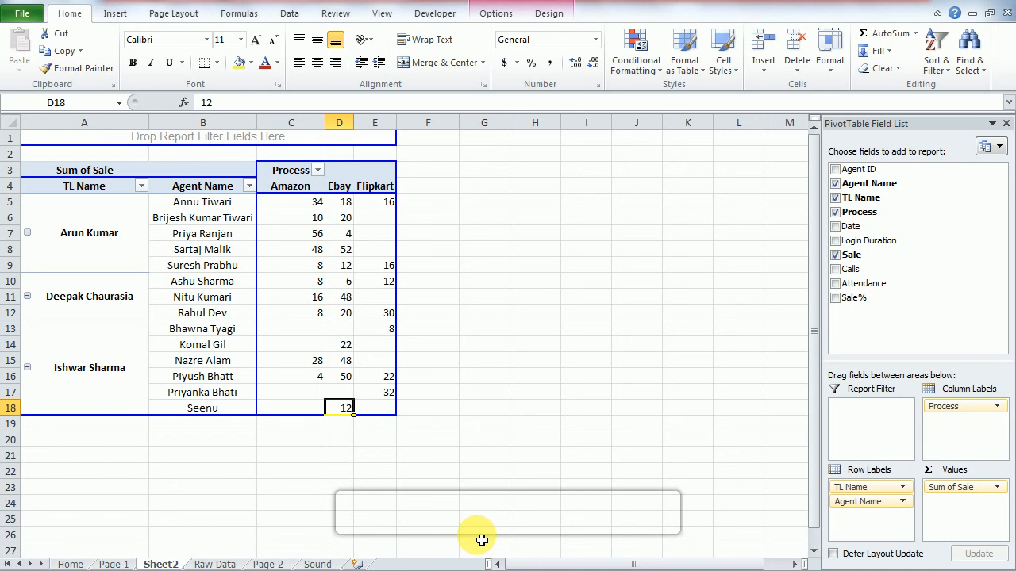
Step: Turn grand totals for both rows and columns back on in the PivotTable options
right_click(373, 344)
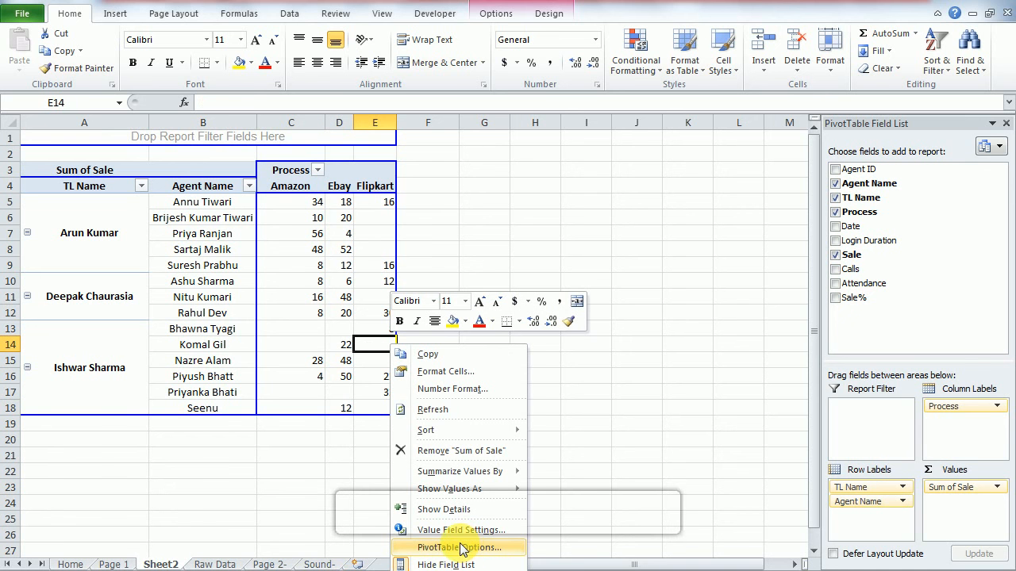
left_click(460, 548)
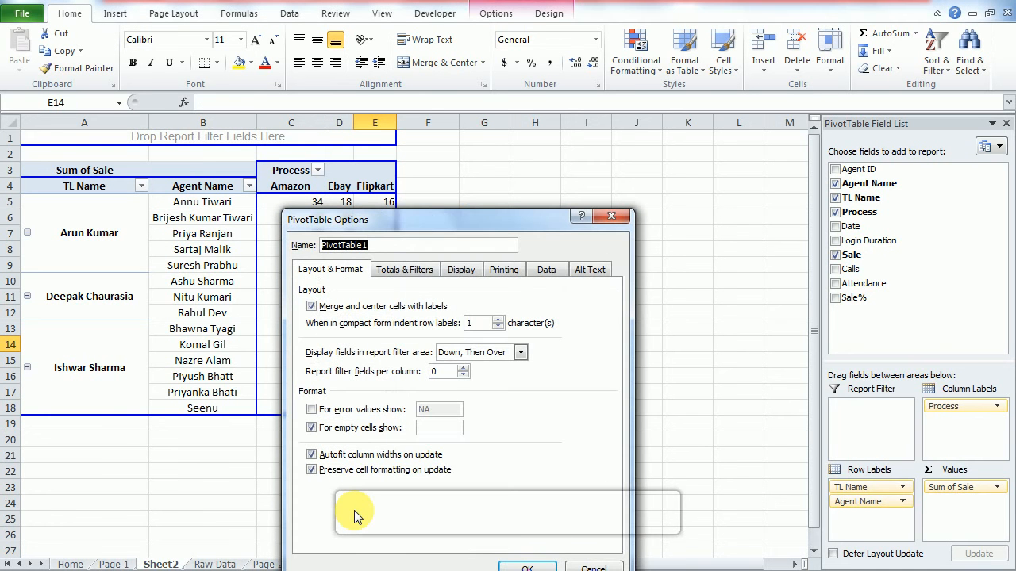
left_click(411, 274)
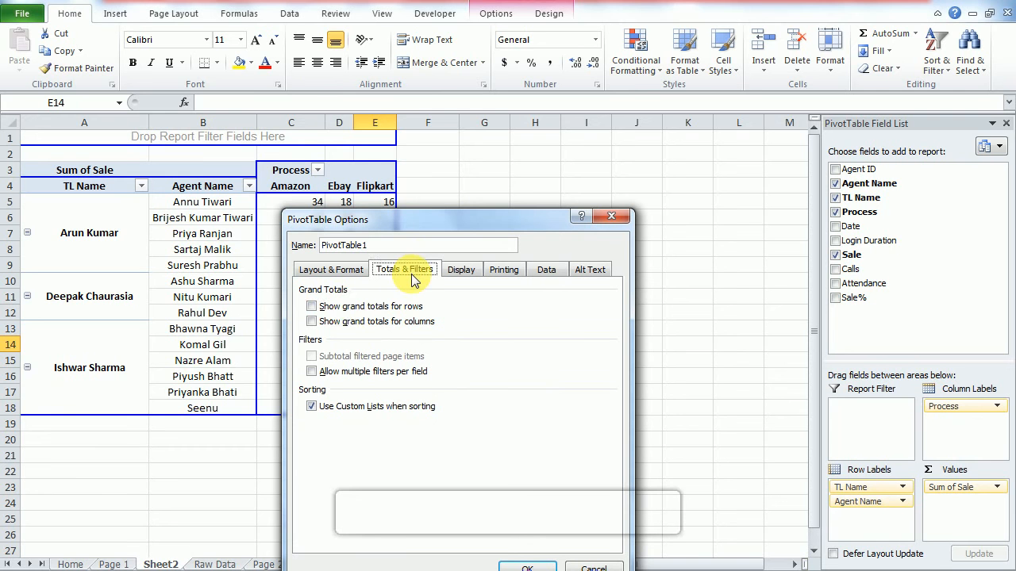
left_click(349, 306)
left_click(345, 324)
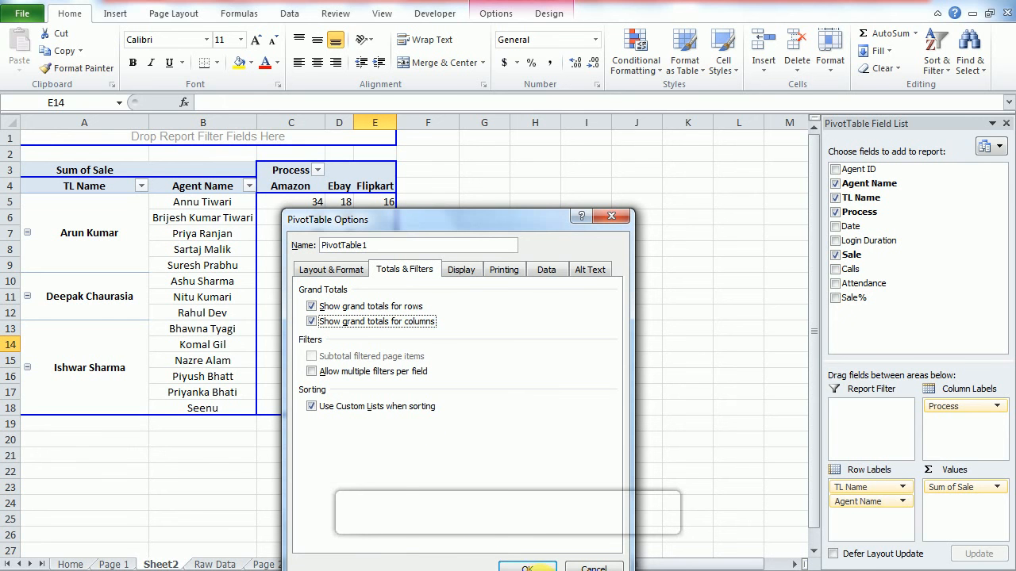
left_click(527, 569)
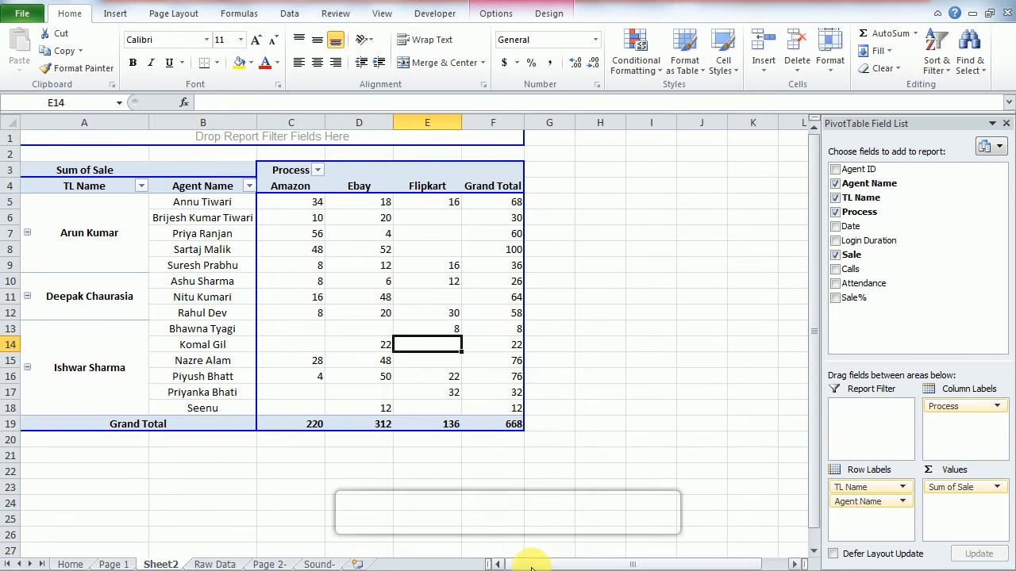
Step: Examine the pivot table's header row from TL Name across to Grand Total
key("Up")
key("Up")
key("ctrl+Up")
key("ctrl+Left")
key("Left")
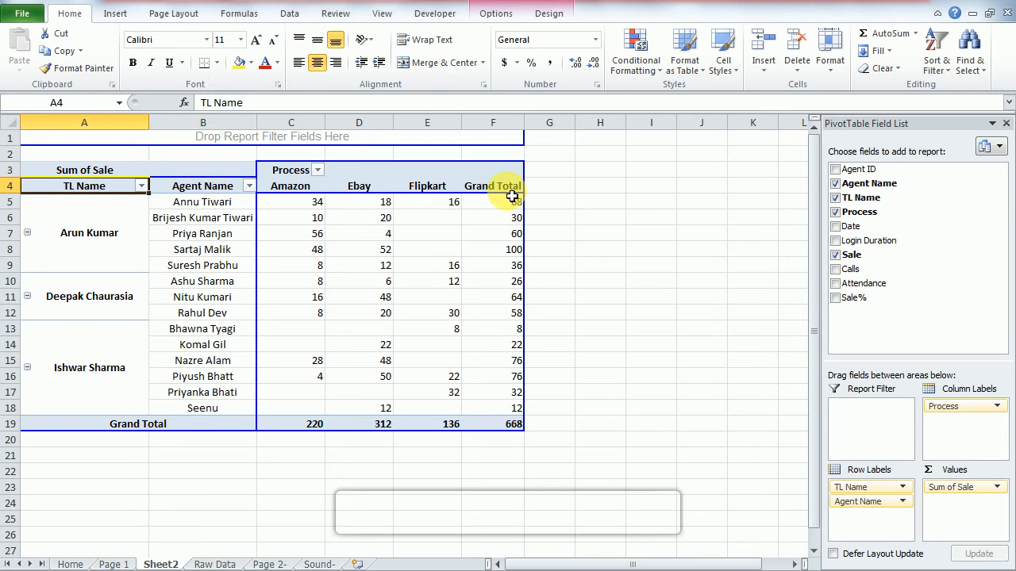
key("Right")
key("Right")
key("Right")
key("Right")
key("Right")
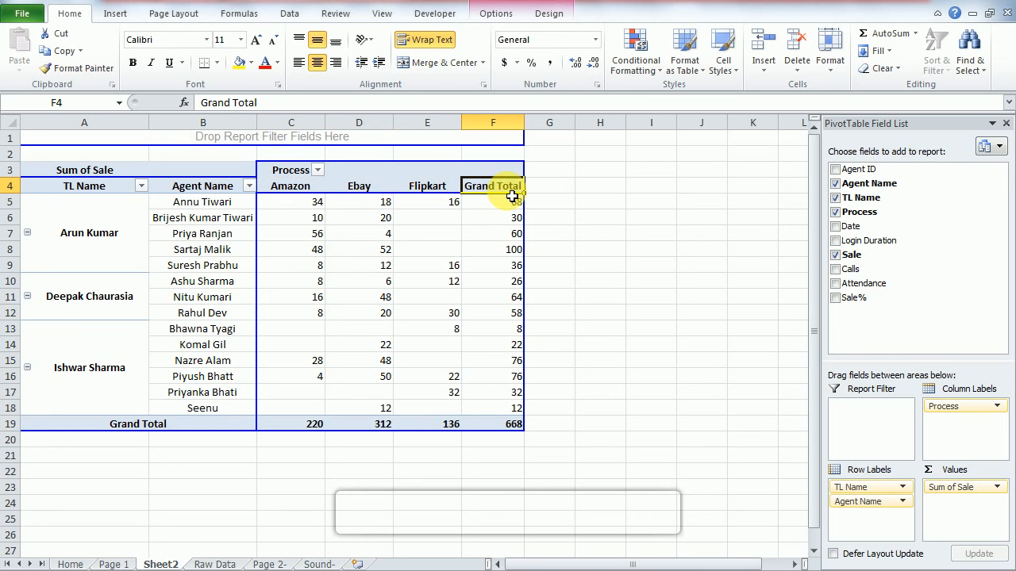
Step: Apply the orange Medium PivotTable style with a solid orange header to the pivot table
left_click(547, 19)
left_click(745, 66)
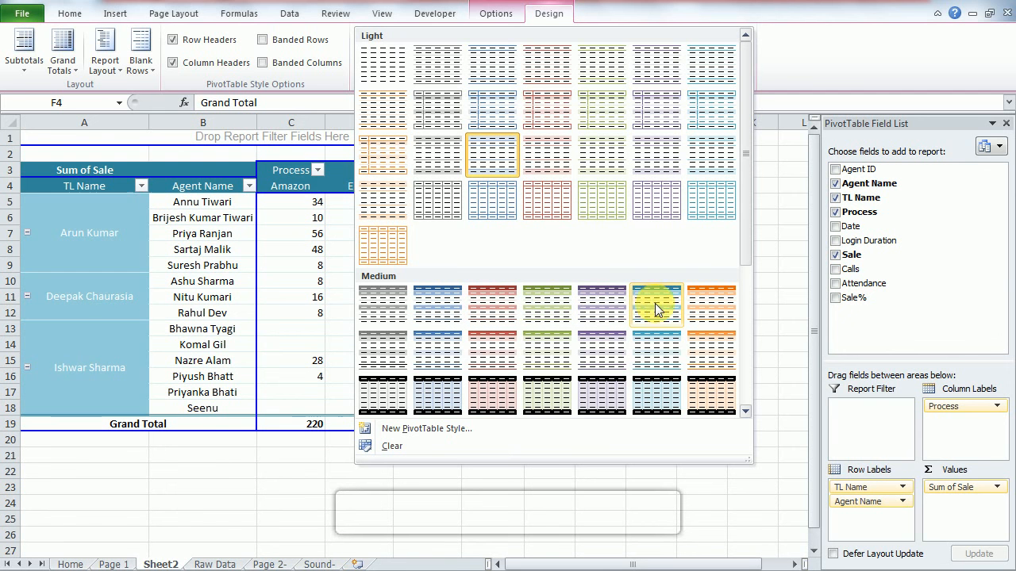
left_click(707, 341)
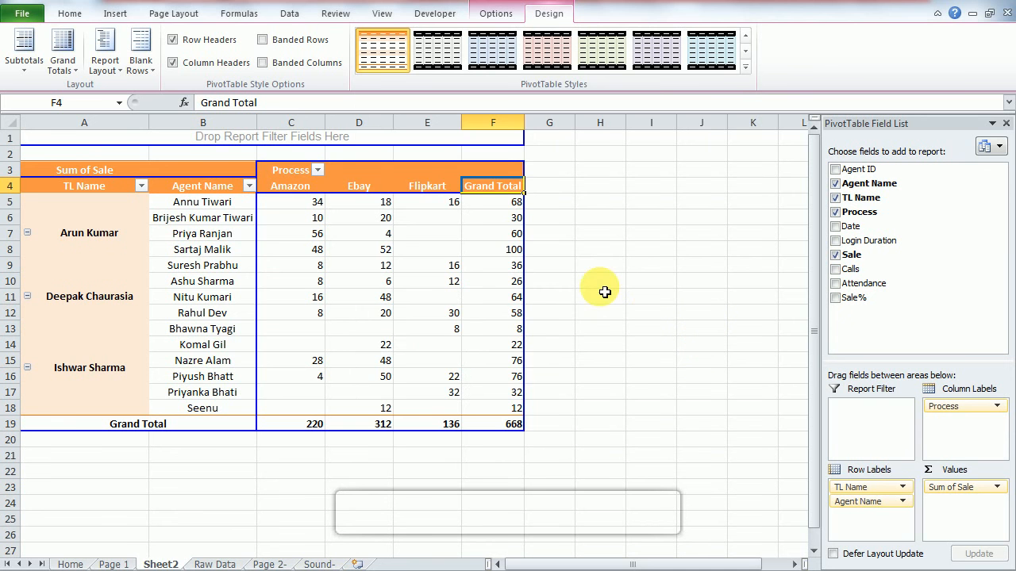
Step: Center the contents of columns C through F both horizontally and vertically
left_click_drag(290, 122, 493, 123)
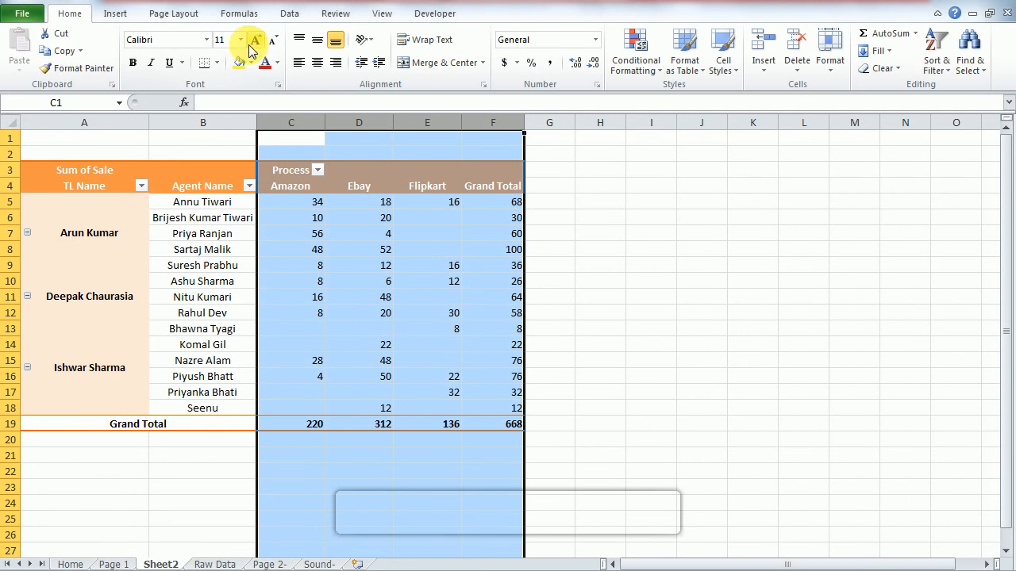
left_click(317, 64)
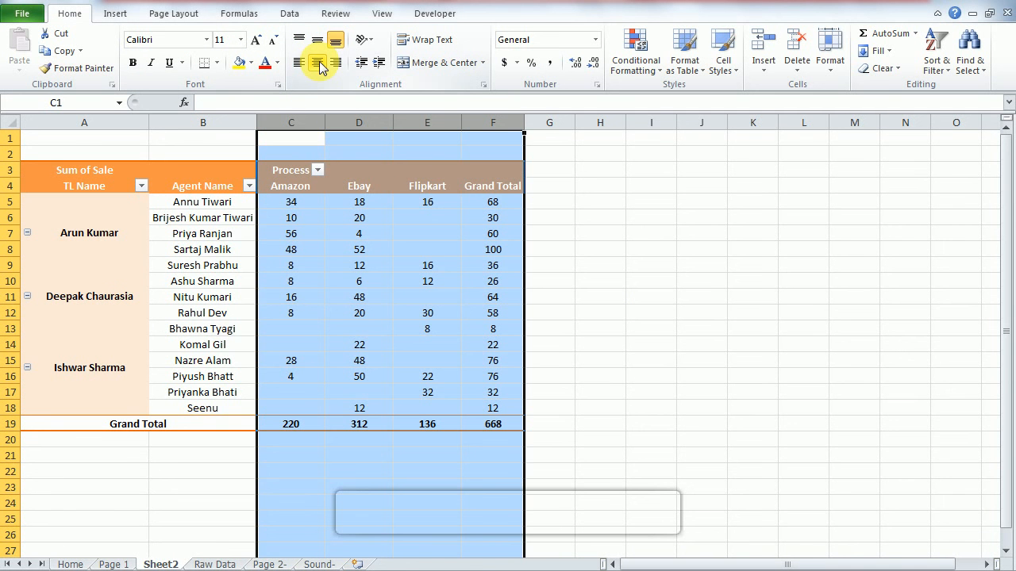
left_click(318, 46)
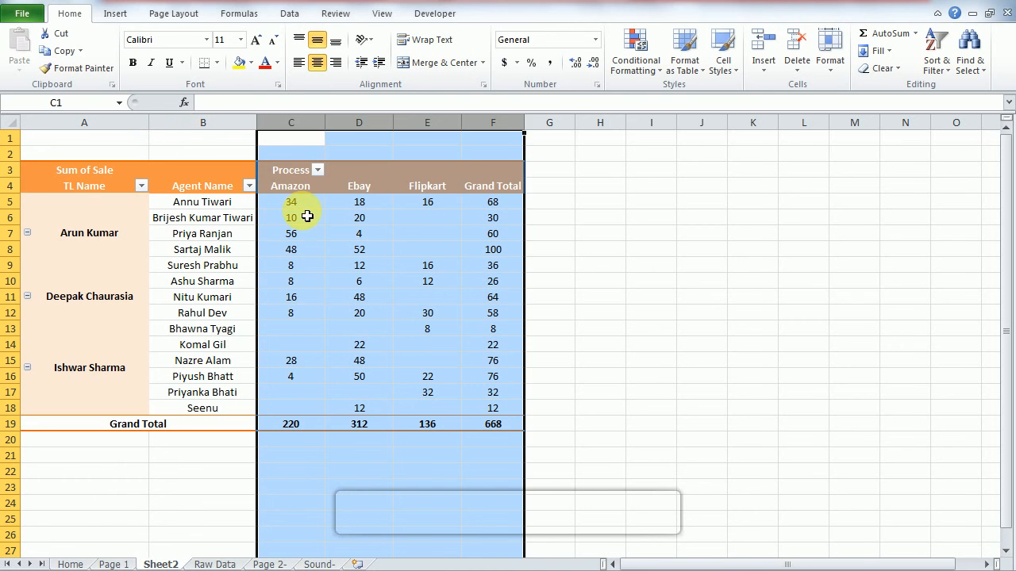
left_click(352, 182)
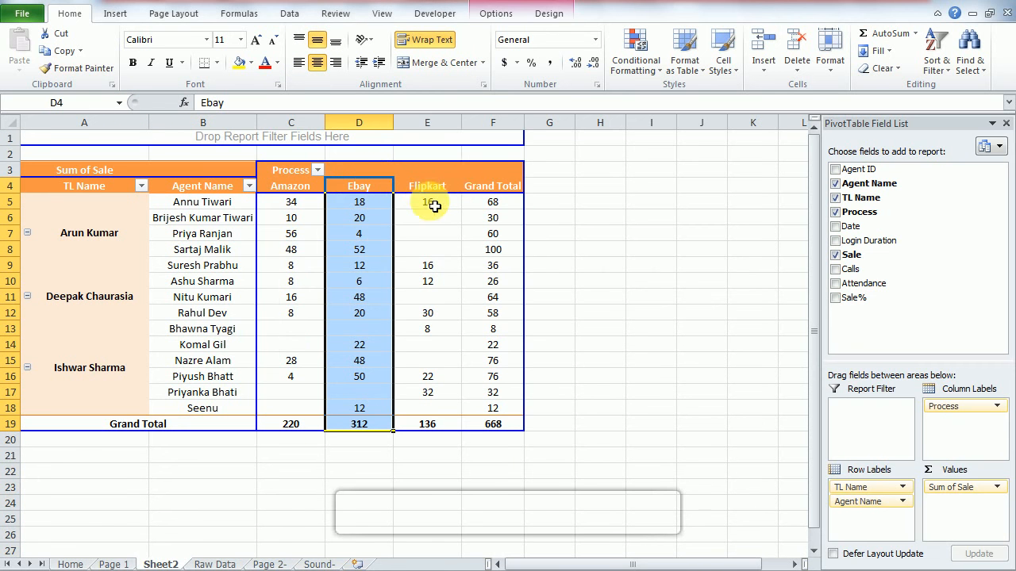
left_click(565, 174)
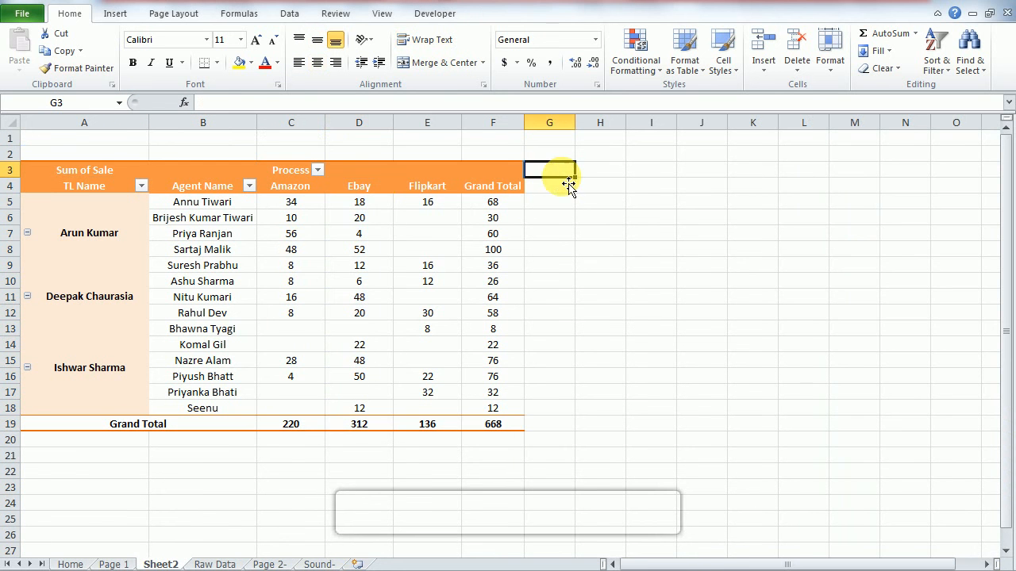
Step: Insert a slicer for the Process field of the pivot table
left_click(484, 202)
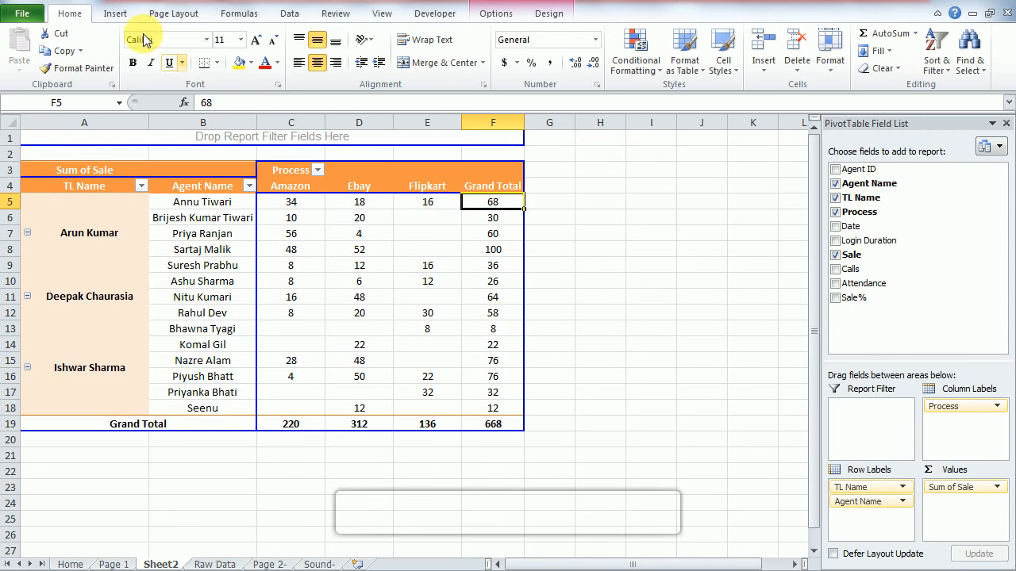
left_click(117, 15)
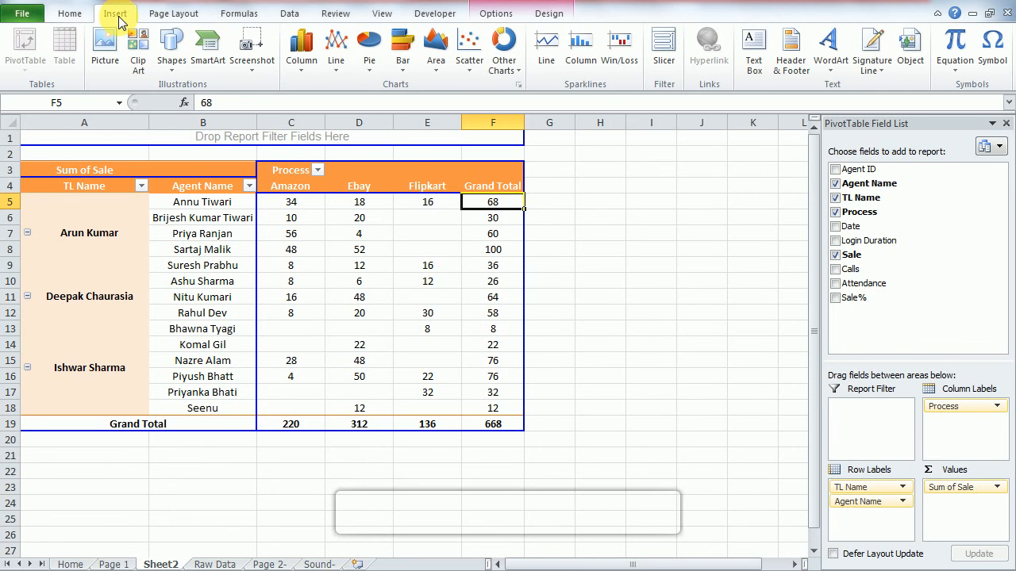
right_click(457, 247)
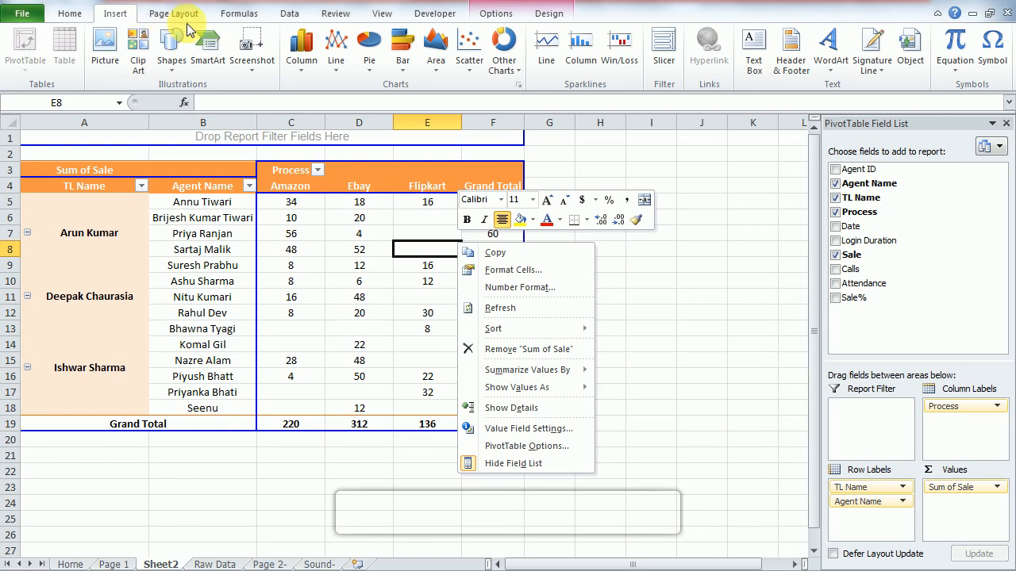
left_click(657, 66)
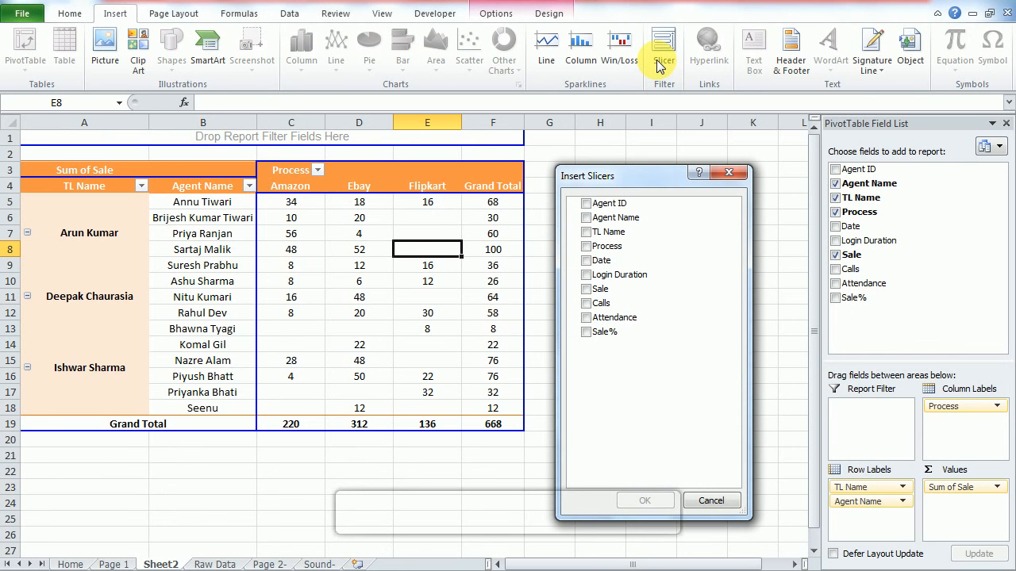
left_click_drag(650, 182, 699, 158)
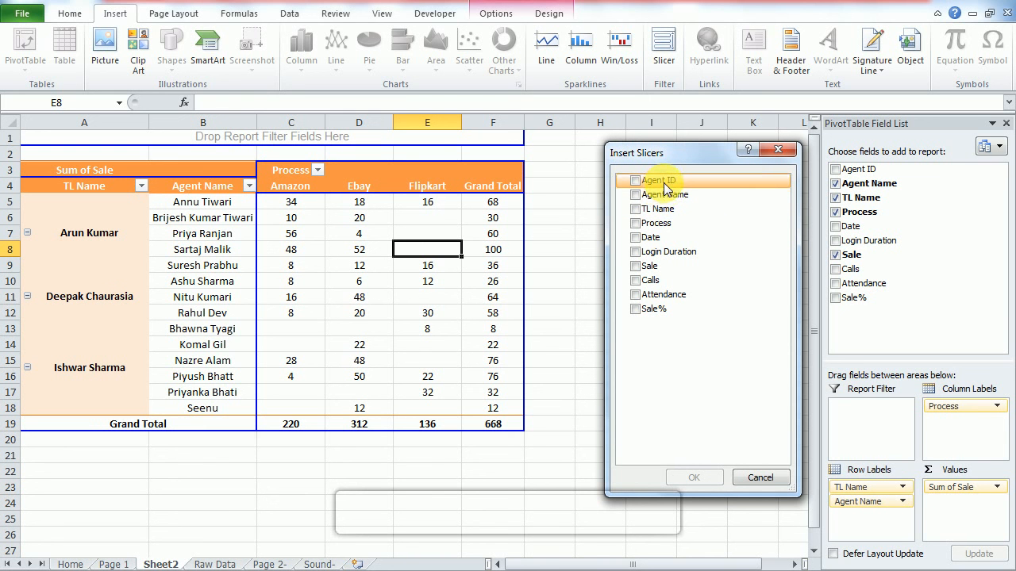
left_click(636, 224)
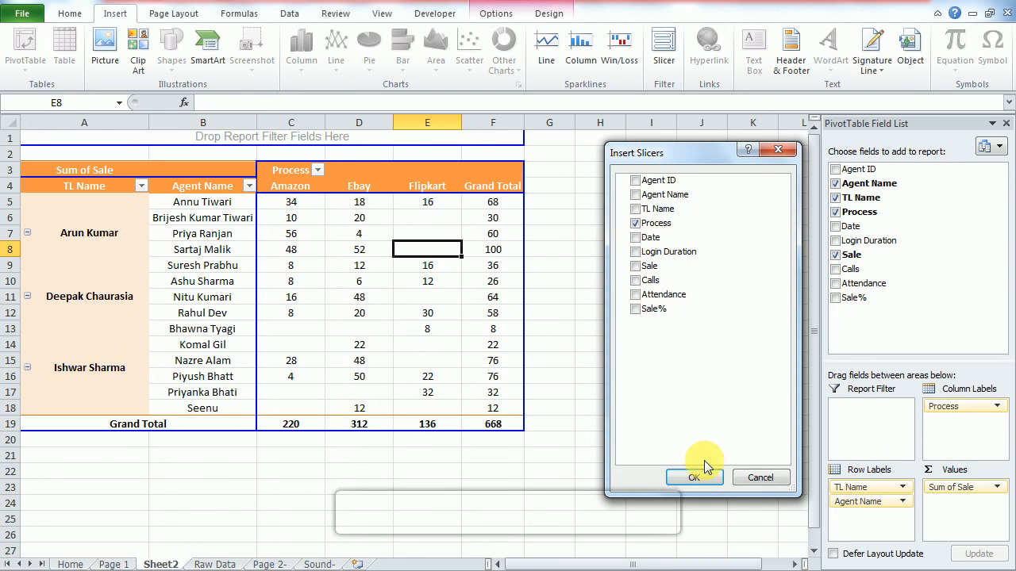
left_click(694, 478)
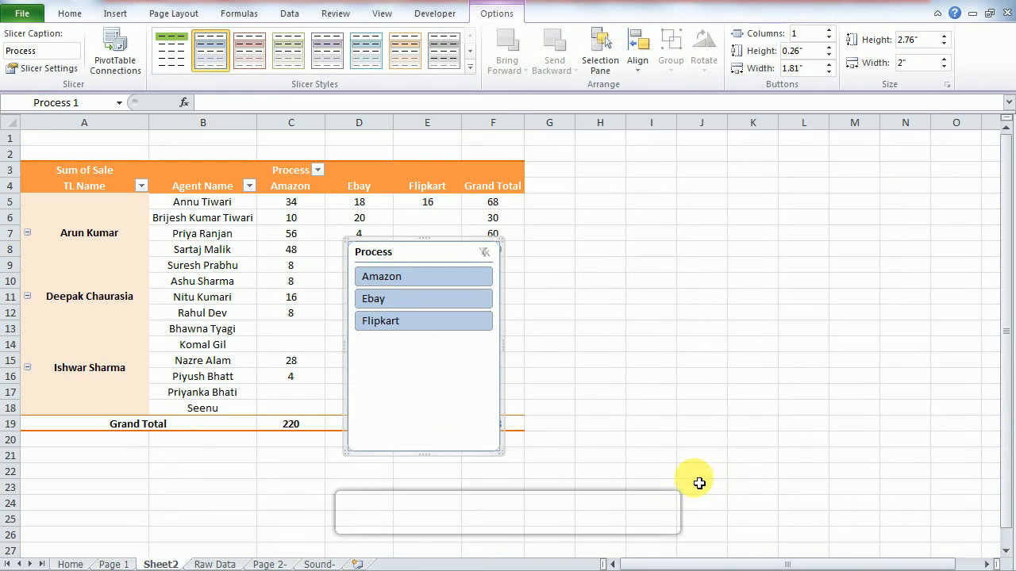
Step: Move the Process slicer beside the pivot table and resize it to about 1.68" high by 2.03" wide
left_click(424, 248)
left_click_drag(424, 249, 657, 178)
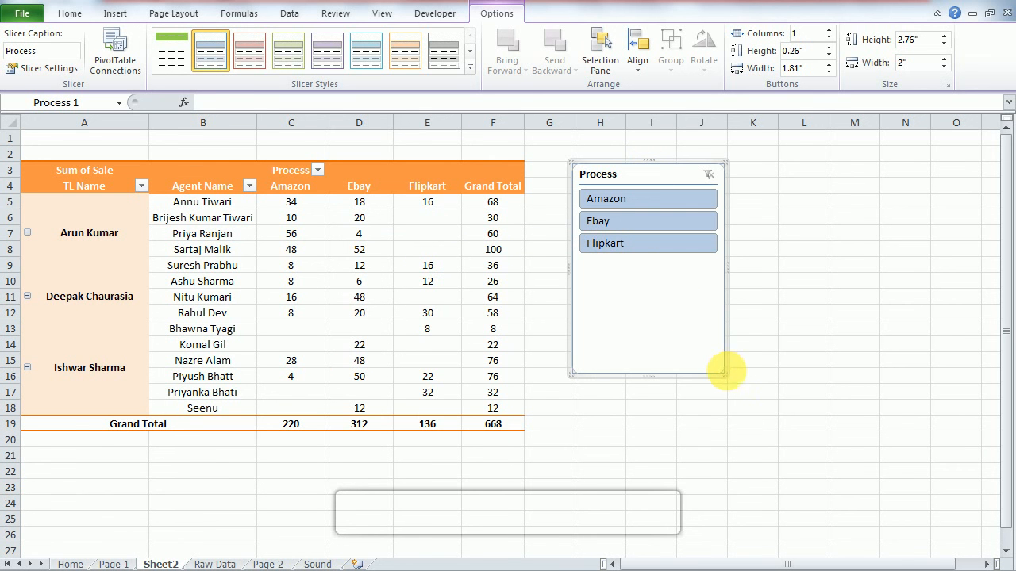
left_click_drag(725, 379, 730, 294)
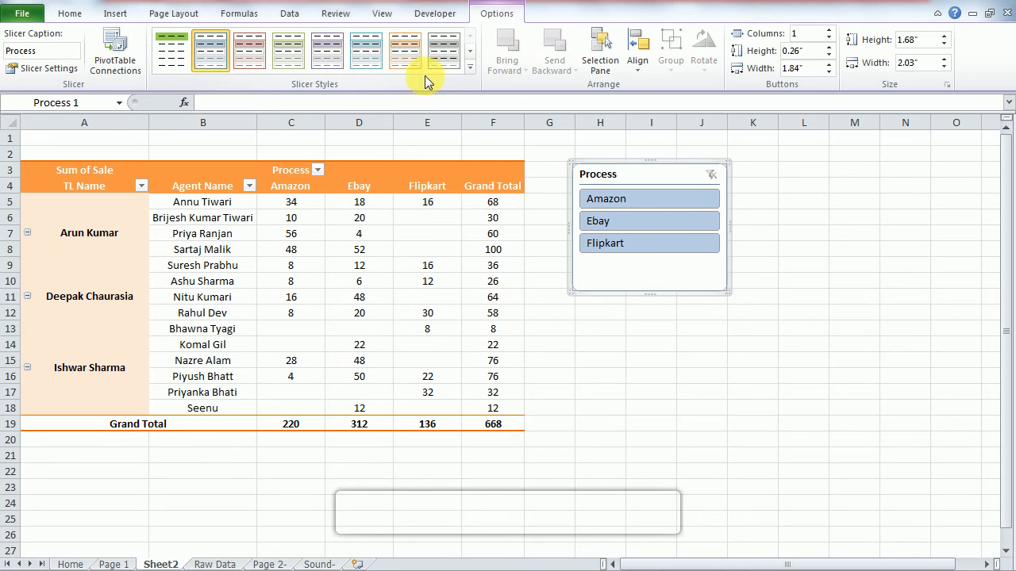
Step: Try the light red, custom green-header, light blue and light green styles on the Process slicer
left_click(470, 68)
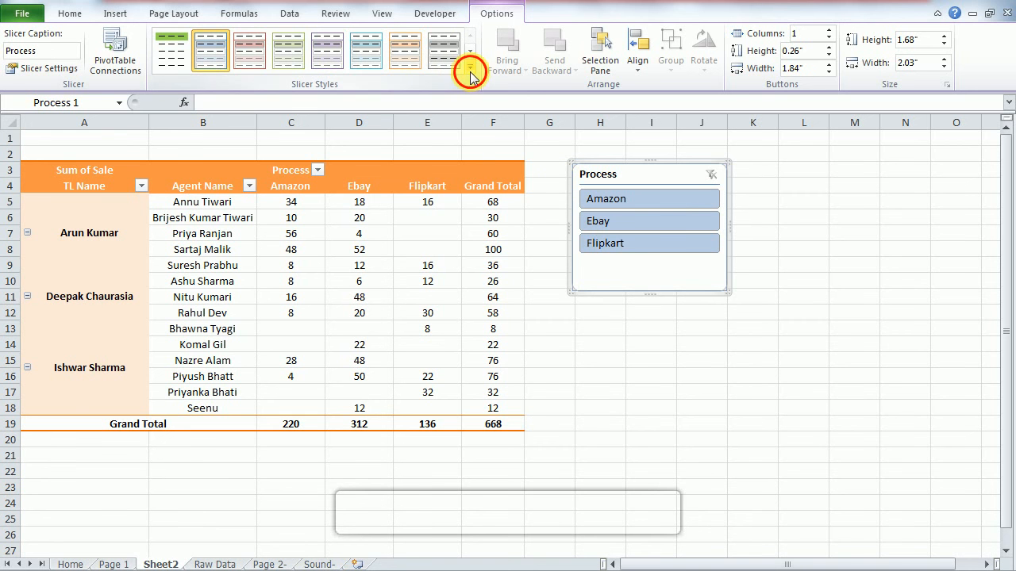
left_click(208, 123)
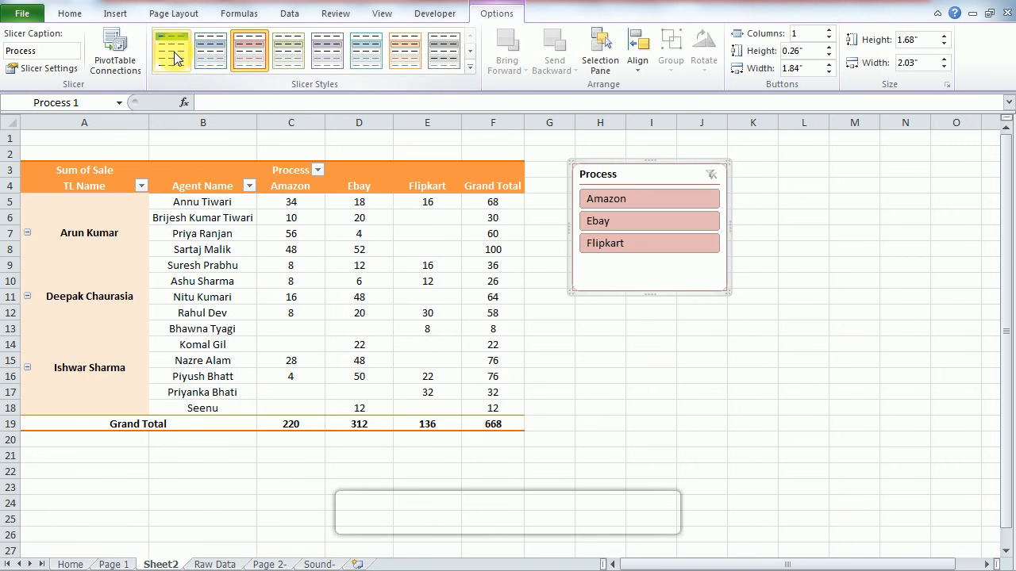
left_click(174, 53)
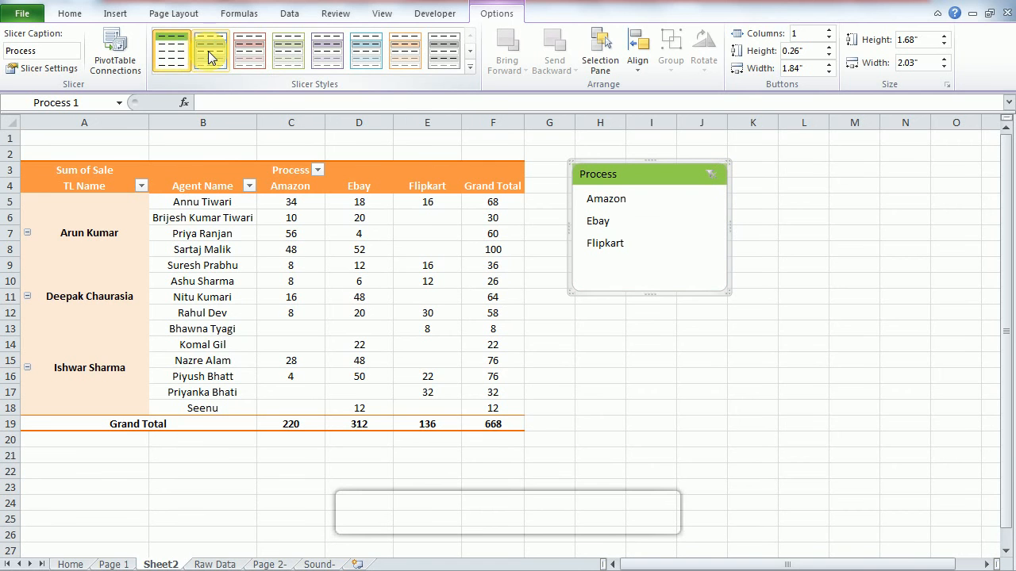
left_click(210, 52)
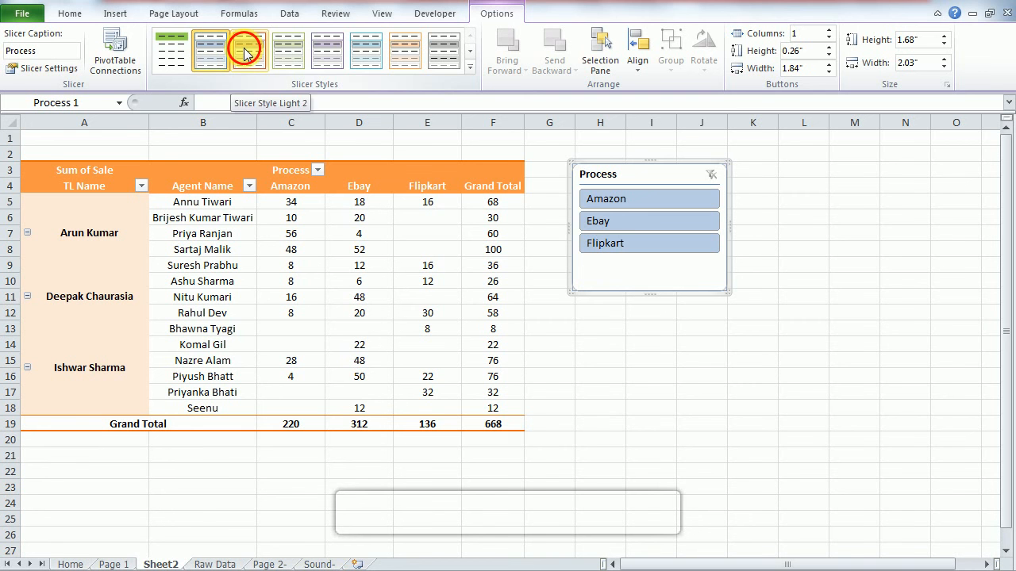
left_click(290, 50)
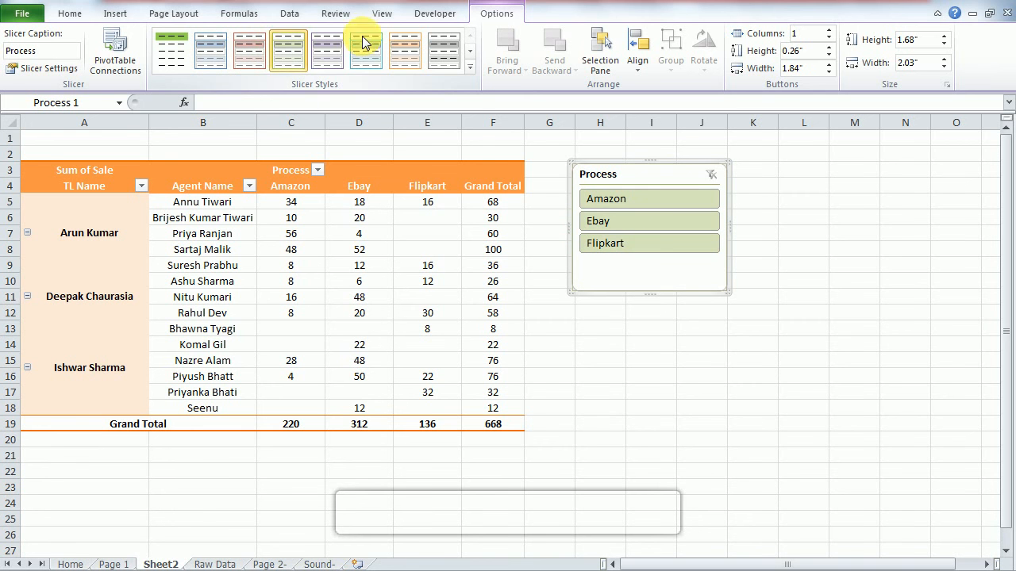
Step: Try the dark orange and dark green styles on the Process slicer
left_click(470, 67)
left_click(368, 174)
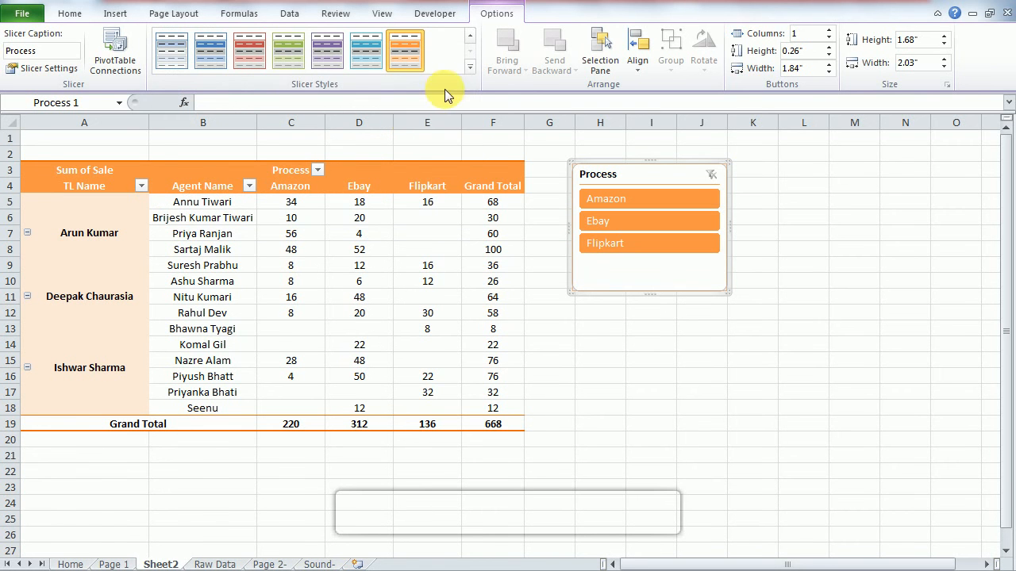
left_click(472, 68)
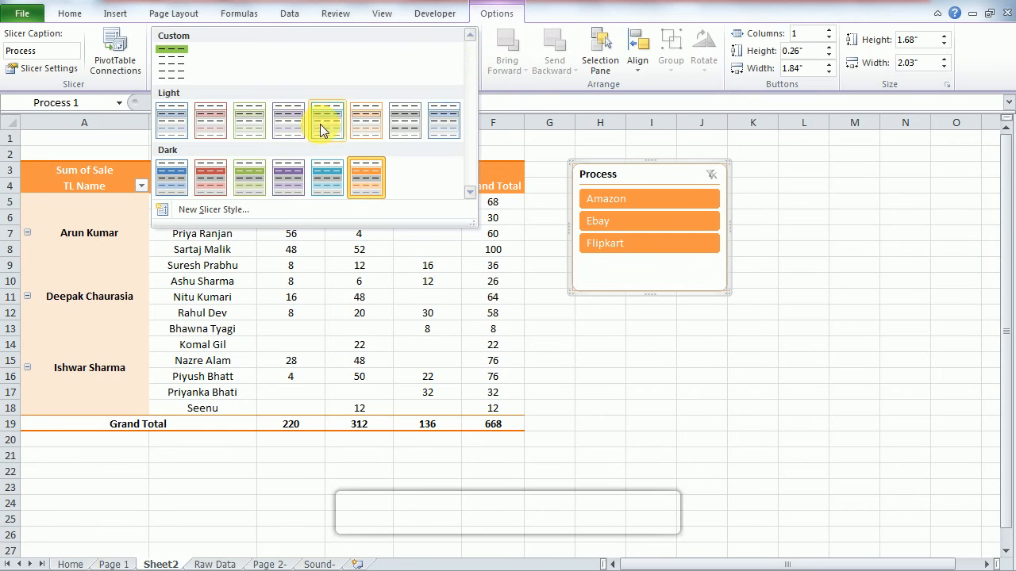
left_click(249, 176)
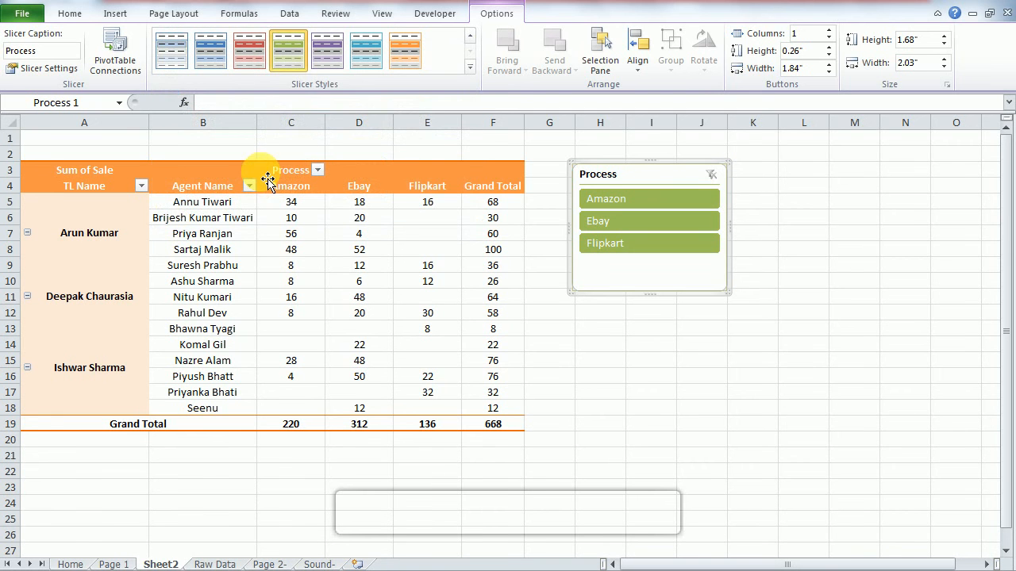
Step: Apply the custom slicer style with the solid green header to the Process slicer and deselect it
left_click(470, 68)
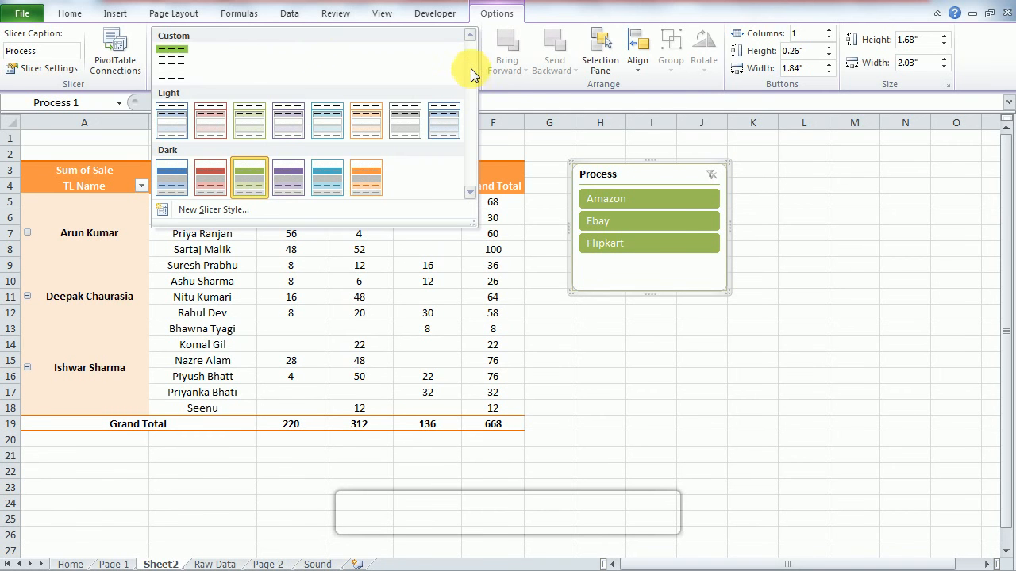
left_click(172, 59)
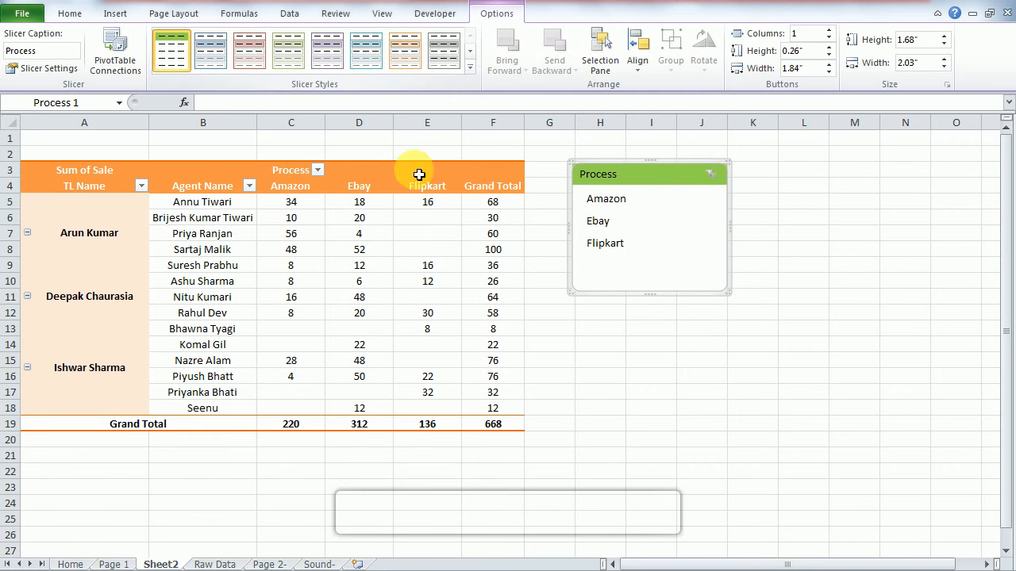
left_click(775, 246)
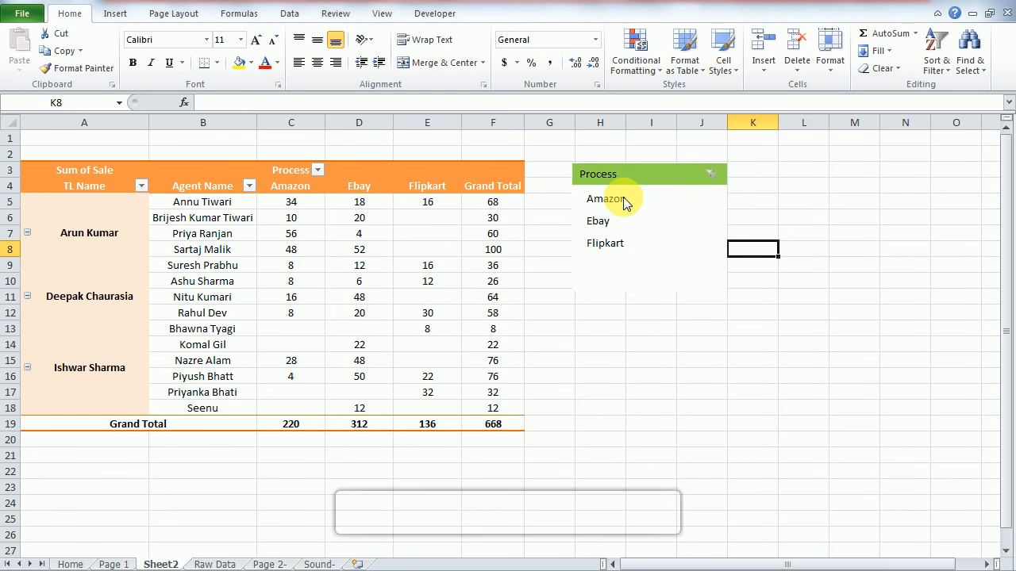
Step: Filter the pivot table to Amazon only through the Process column header's filter list
left_click(647, 178)
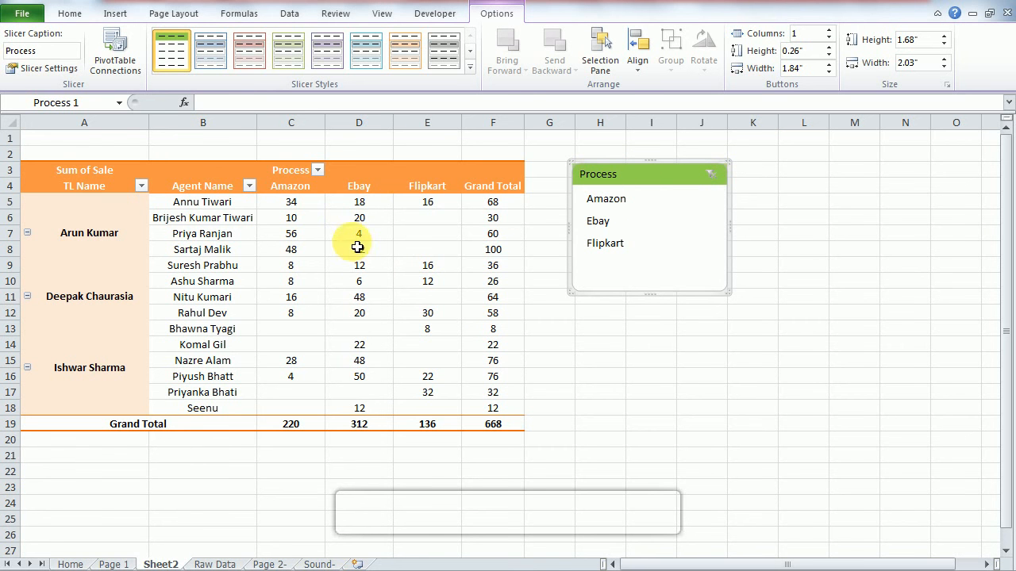
left_click(317, 170)
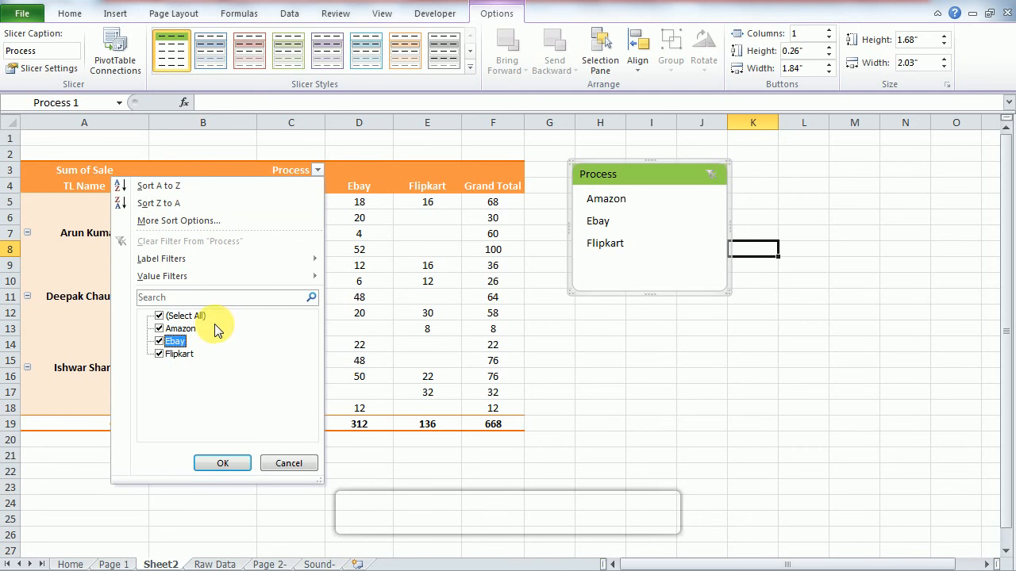
left_click(290, 465)
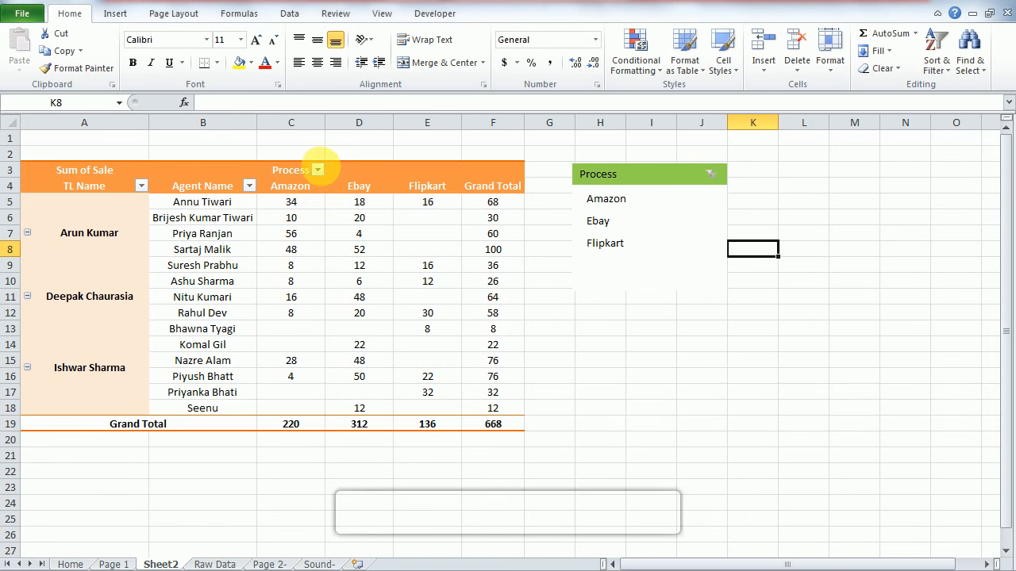
left_click(318, 170)
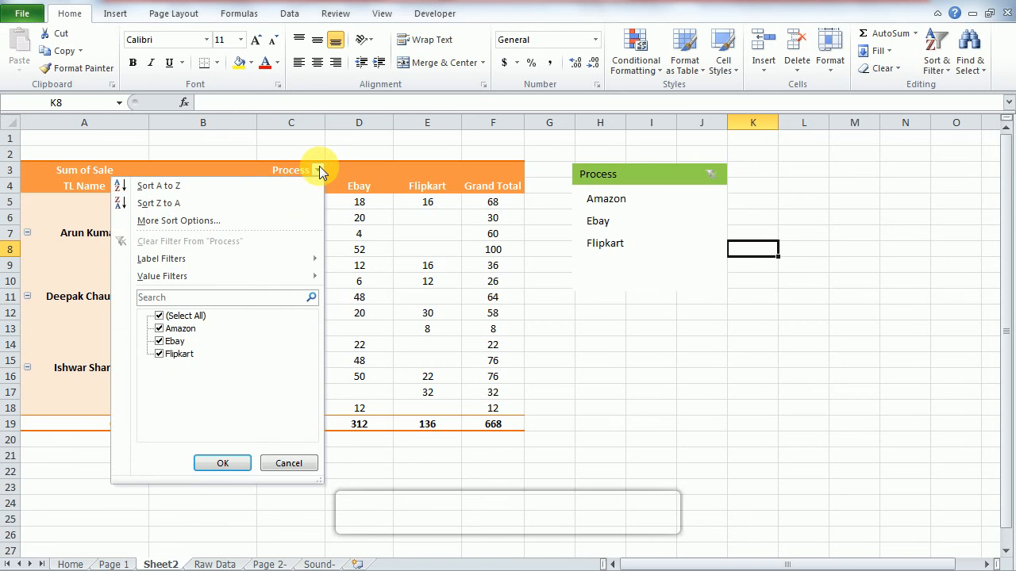
left_click(160, 341)
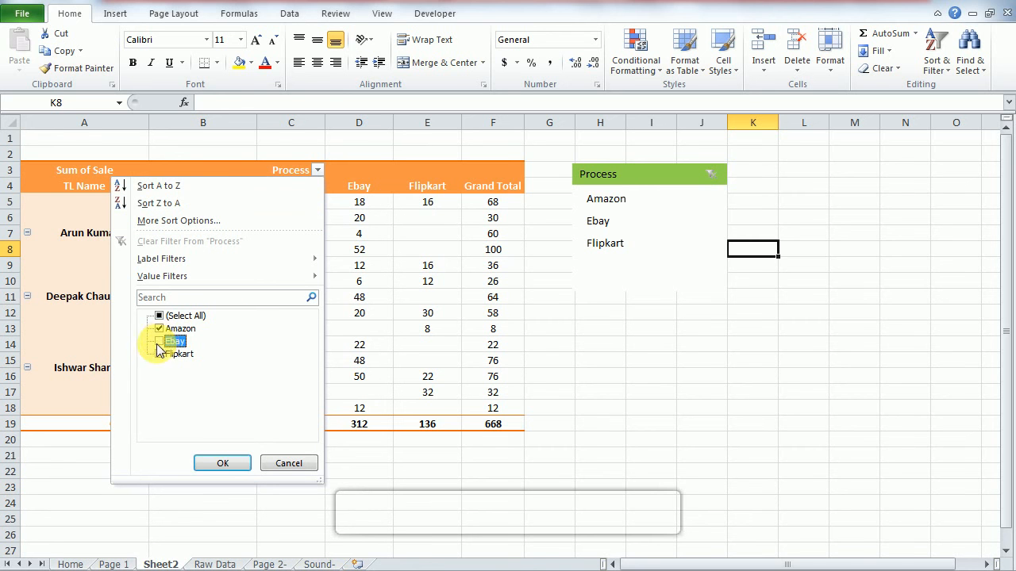
left_click(158, 355)
left_click(227, 468)
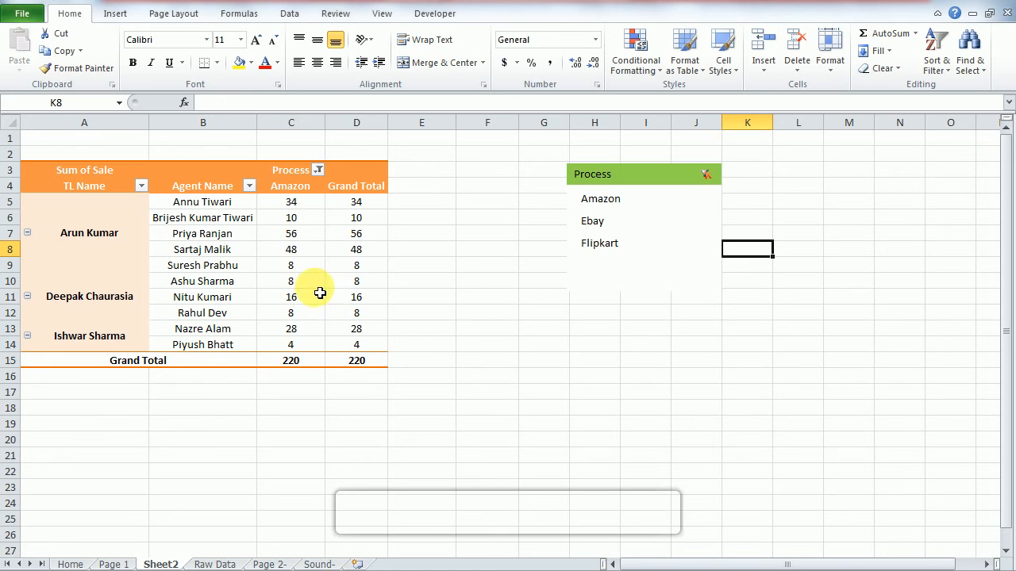
Step: Switch the Process column header's filter from Amazon to Ebay only
left_click(316, 169)
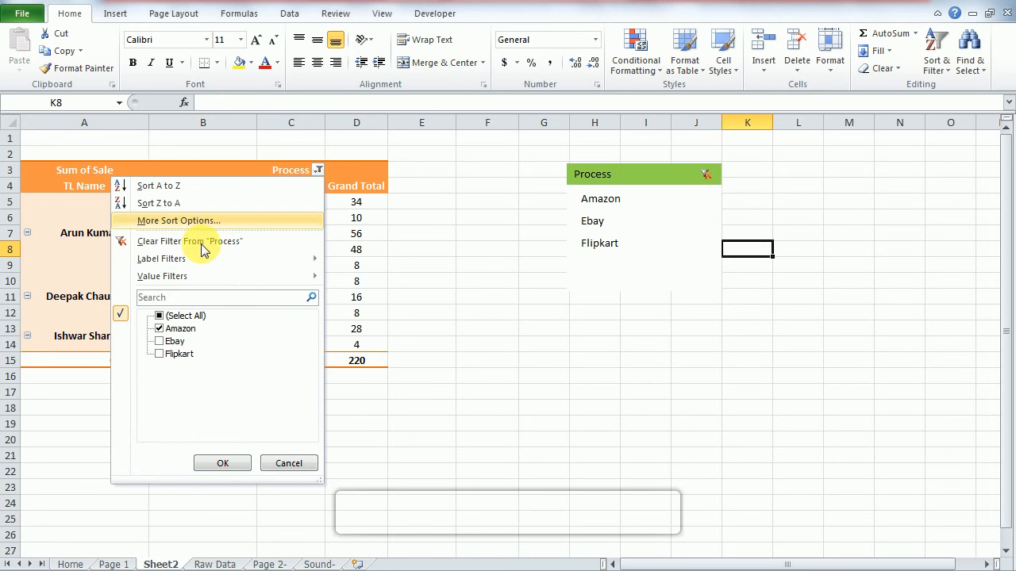
left_click(160, 329)
left_click(160, 341)
left_click(159, 354)
left_click(228, 459)
left_click(665, 227)
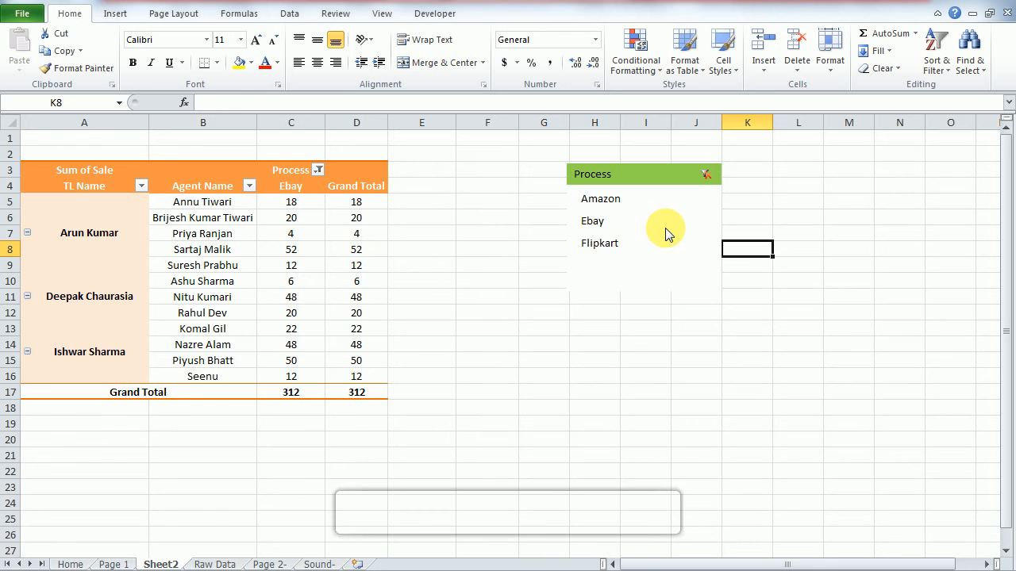
Step: Clear the Process filter from the slicer and use the slicer to show only Amazon
left_click(708, 176)
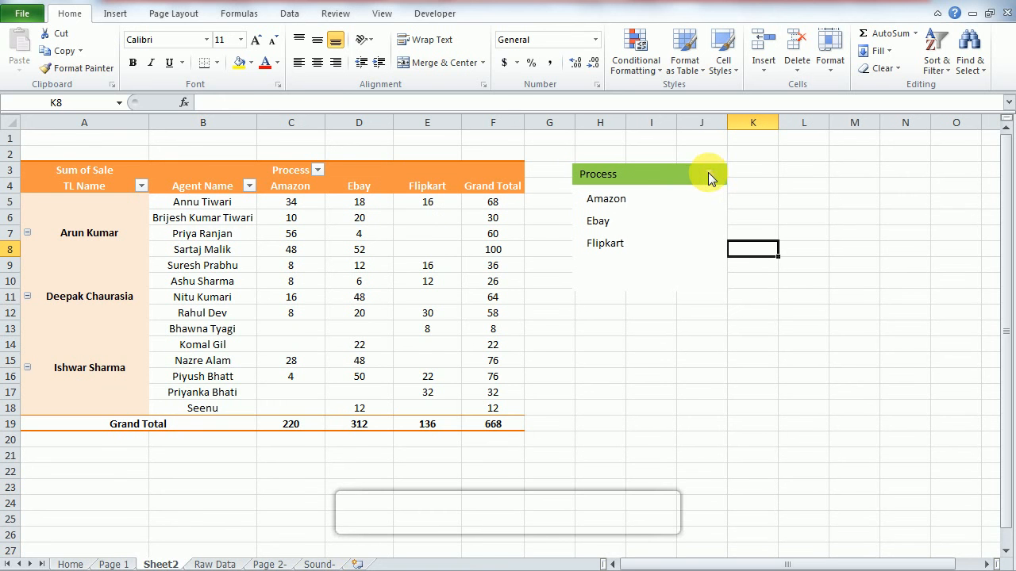
left_click(606, 199)
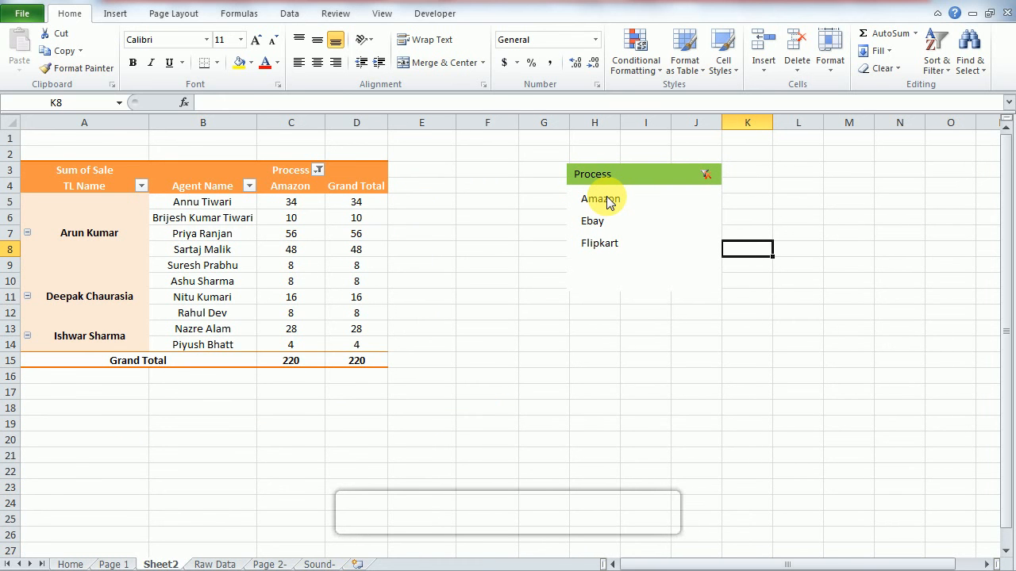
Step: Use the Process slicer to show only Ebay and only Flipkart in turn
left_click(595, 223)
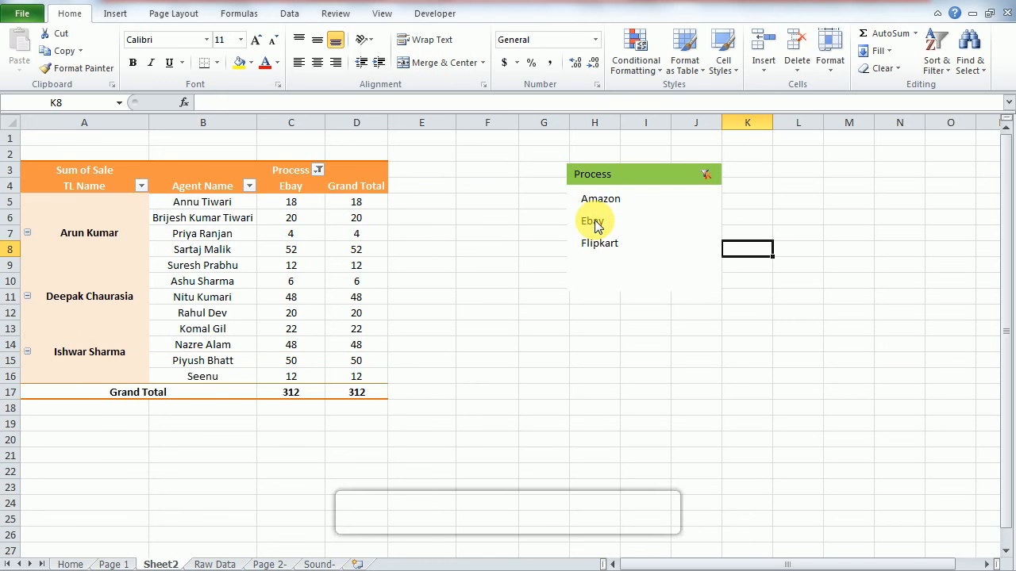
left_click(597, 245)
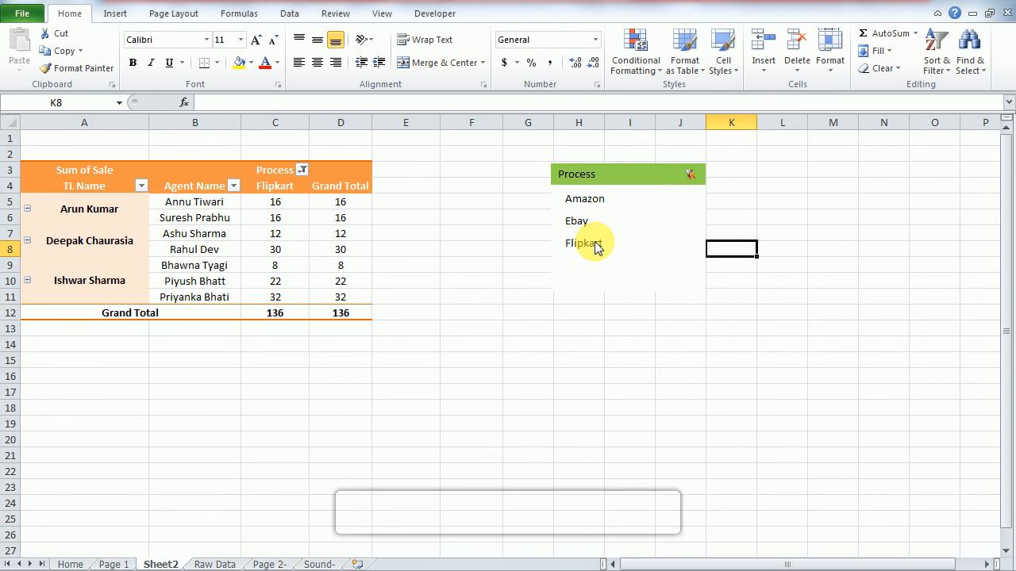
Step: Clear the Process slicer's filter and move the slicer below the pivot table
left_click(692, 178)
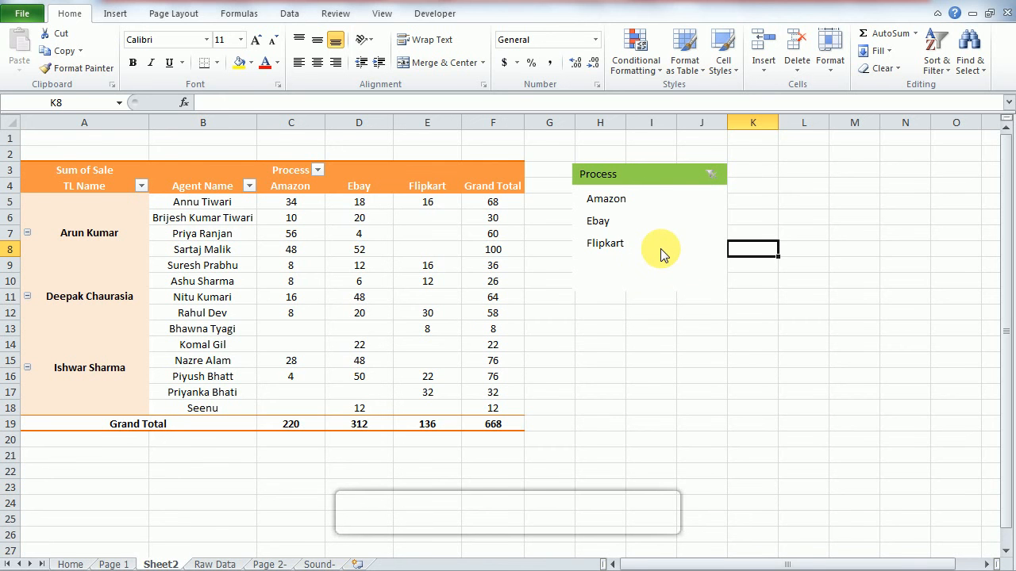
left_click(493, 233)
left_click_drag(620, 189, 691, 471)
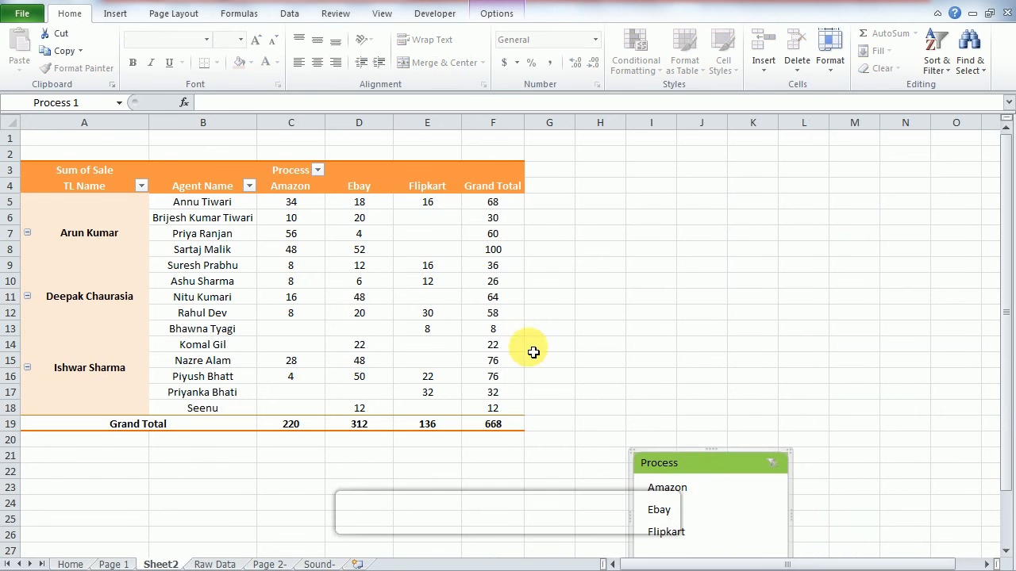
Step: Add the Calls field to the pivot table's values below Sum of Sale
left_click(487, 286)
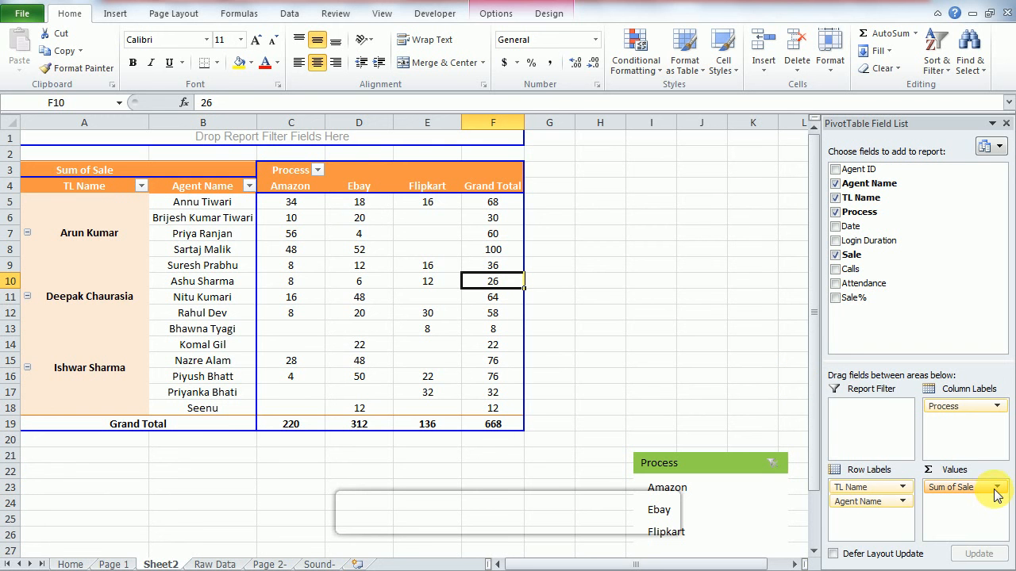
left_click_drag(860, 269, 972, 528)
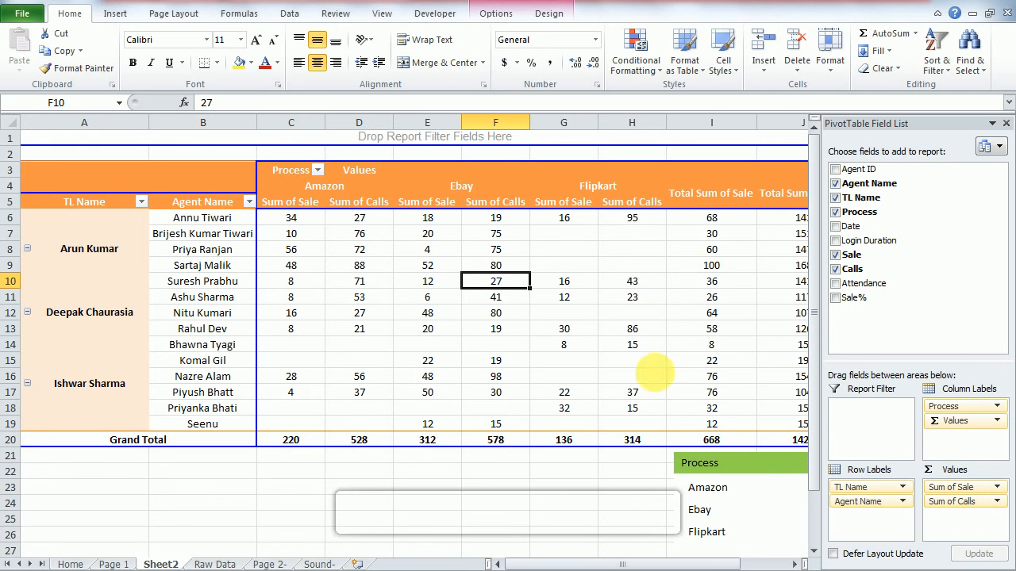
mouse_move(306, 220)
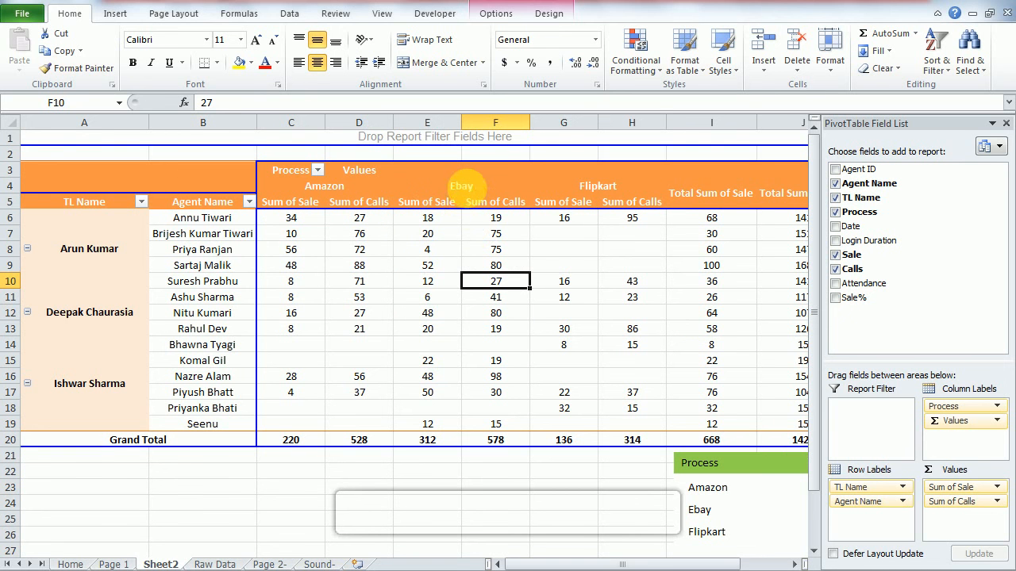
Step: Look over the Process filter list and the Sale and Calls columns per process, and hide the field list
left_click(468, 189)
left_click(317, 171)
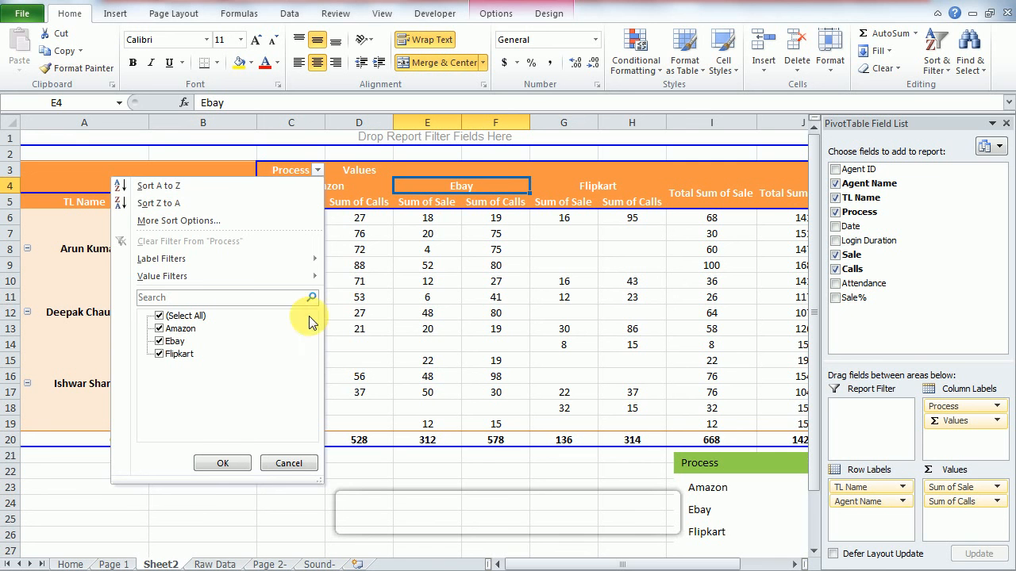
left_click(288, 465)
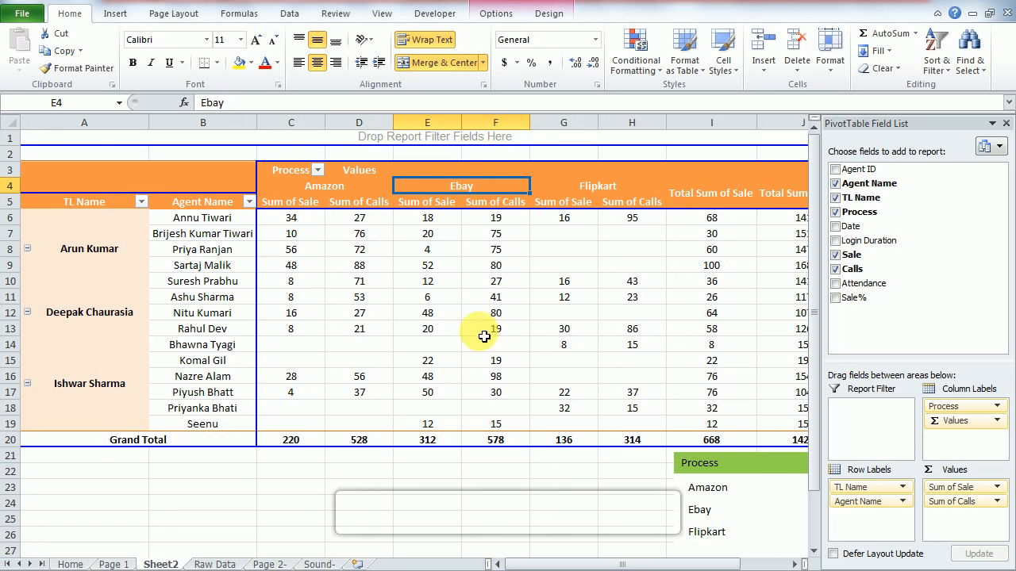
left_click(610, 187)
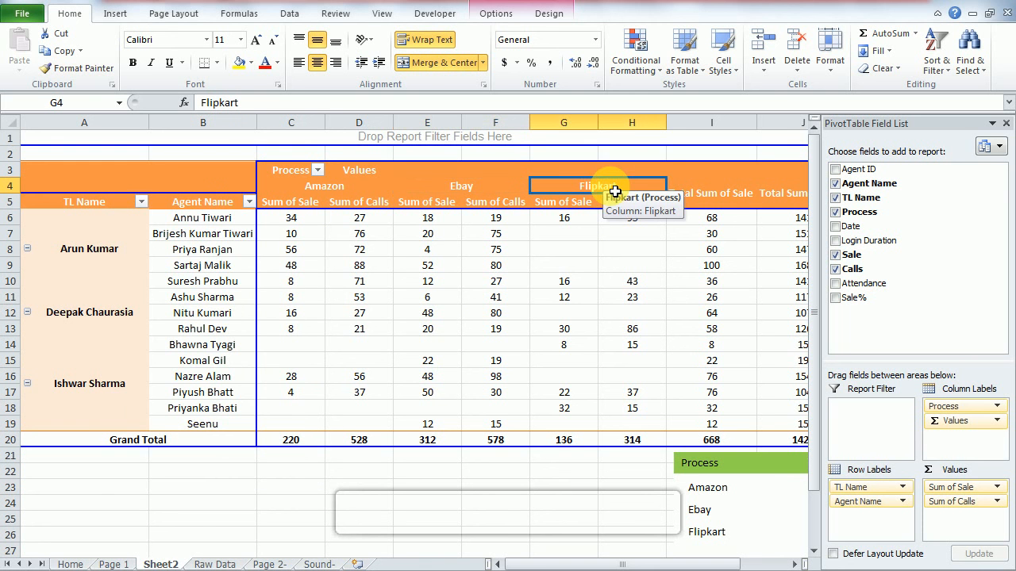
left_click(718, 222)
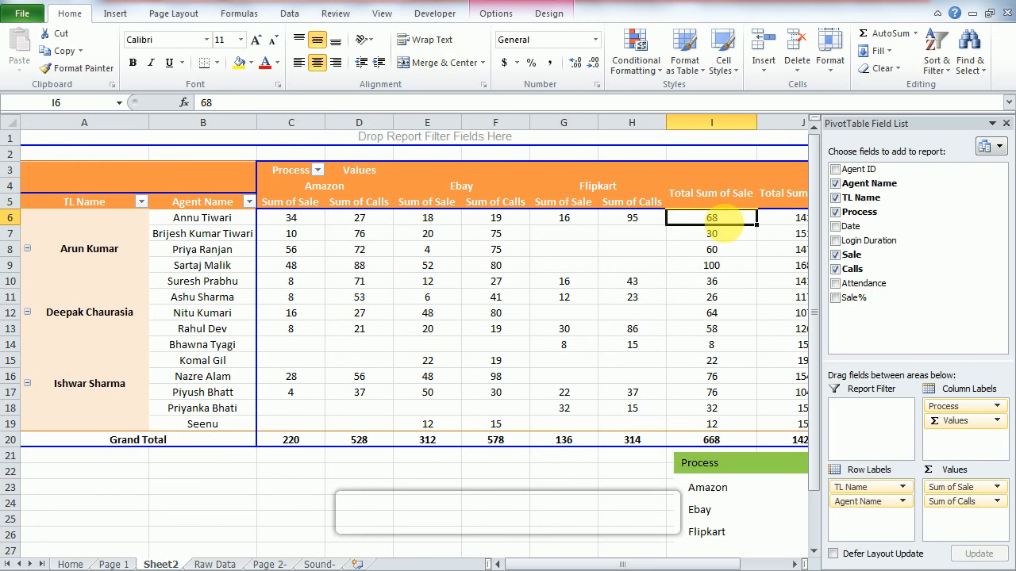
left_click(1006, 124)
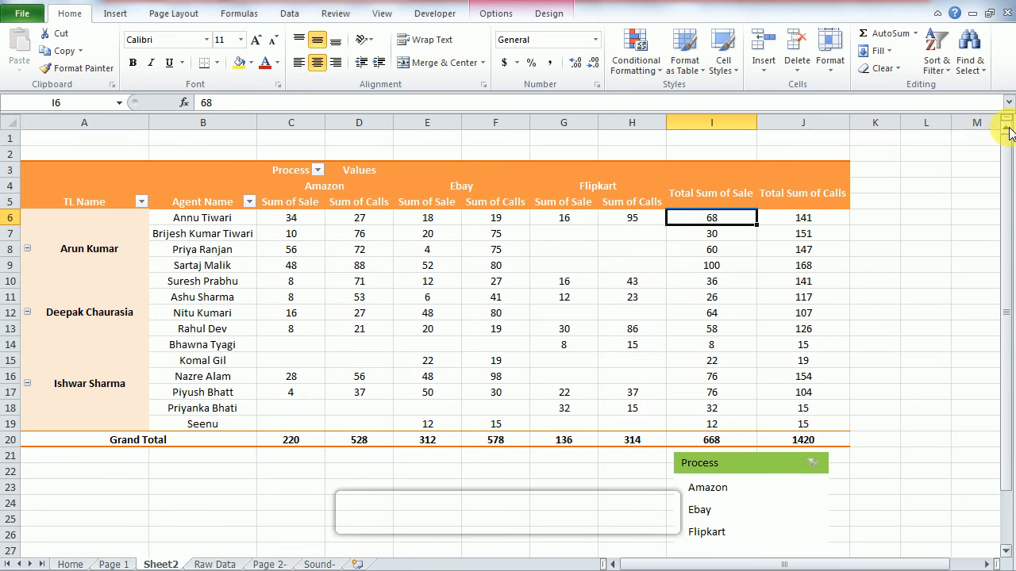
Step: Show the PivotTable field list again and remove Sum of Calls from the values
right_click(825, 231)
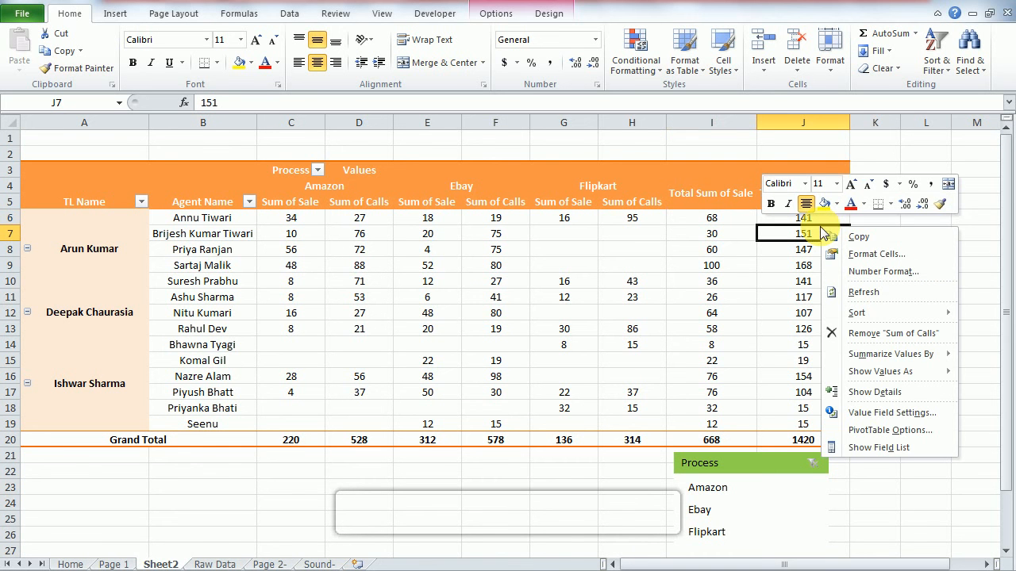
left_click(853, 450)
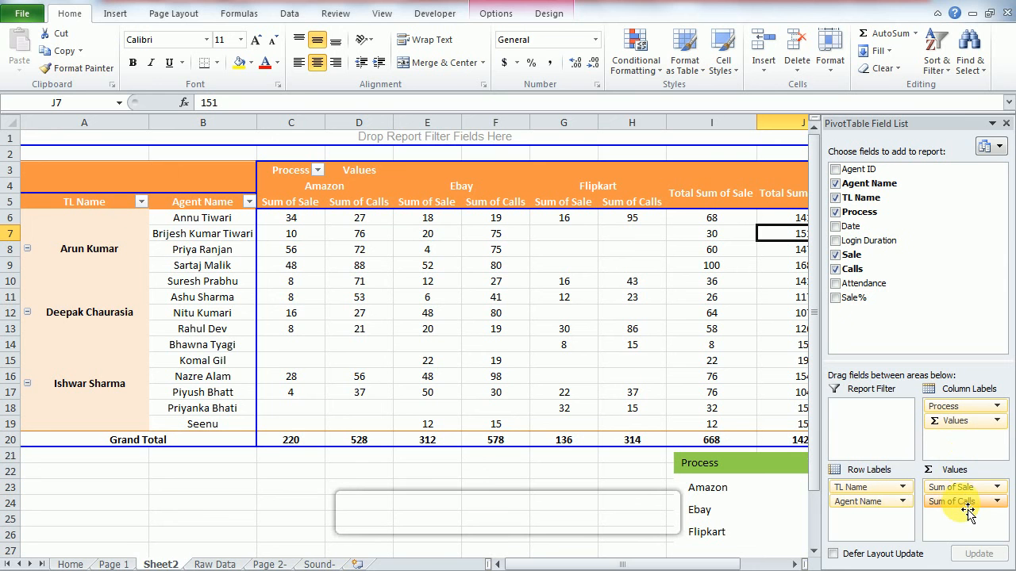
left_click_drag(967, 512, 949, 325)
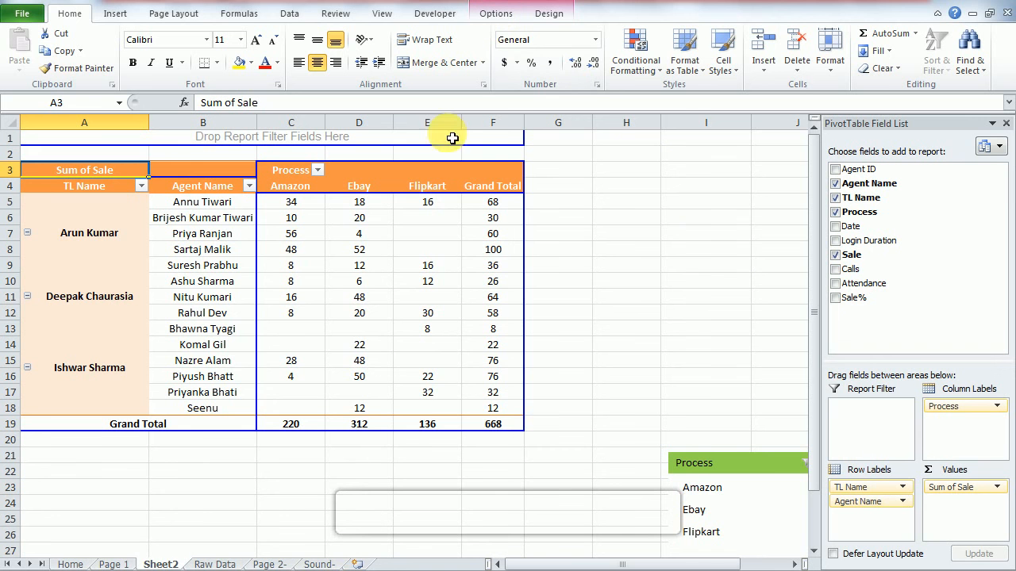
Step: Start a new calculated field for the pivot table and name it Per of Sale
left_click(496, 15)
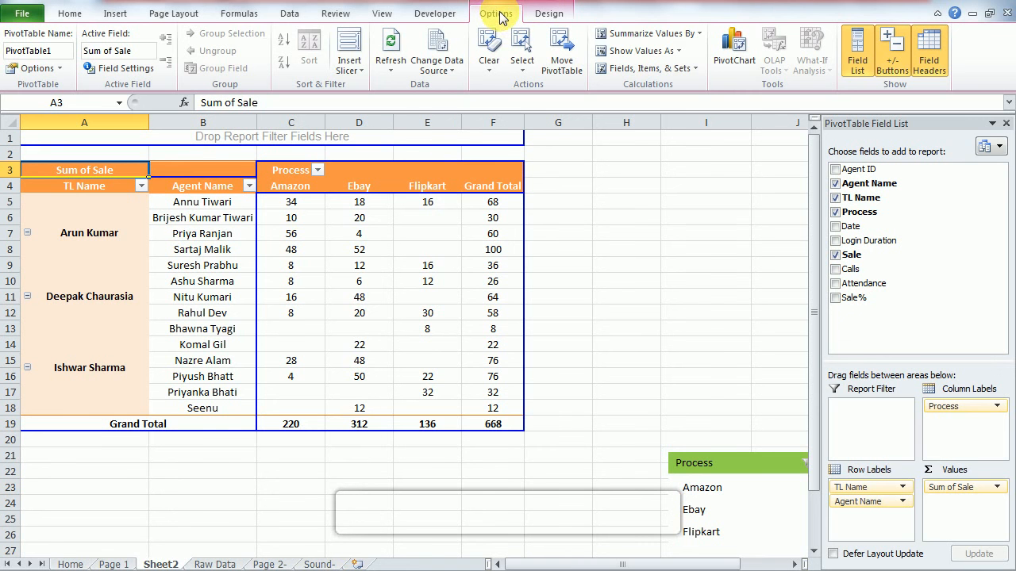
left_click(685, 78)
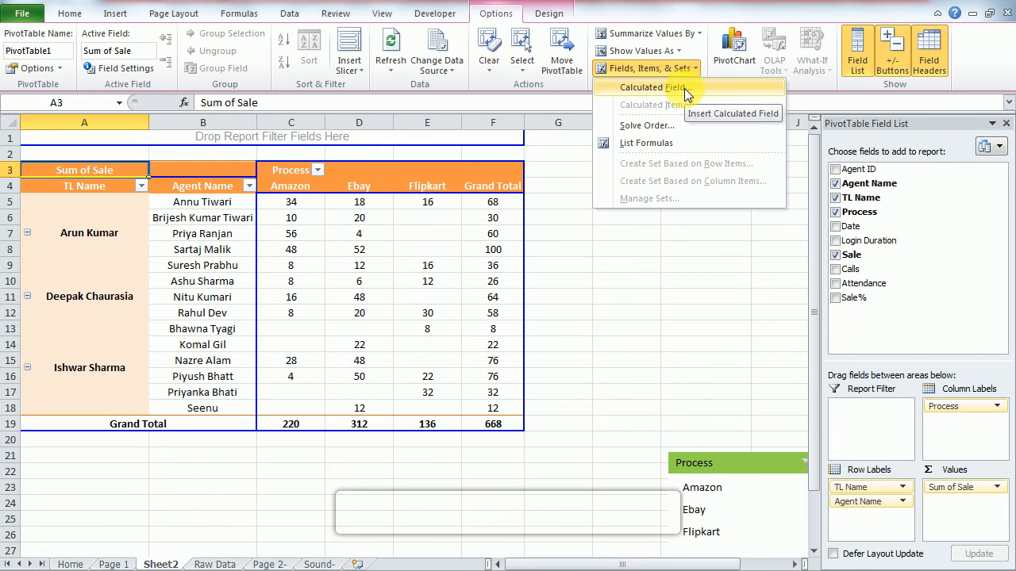
left_click(684, 88)
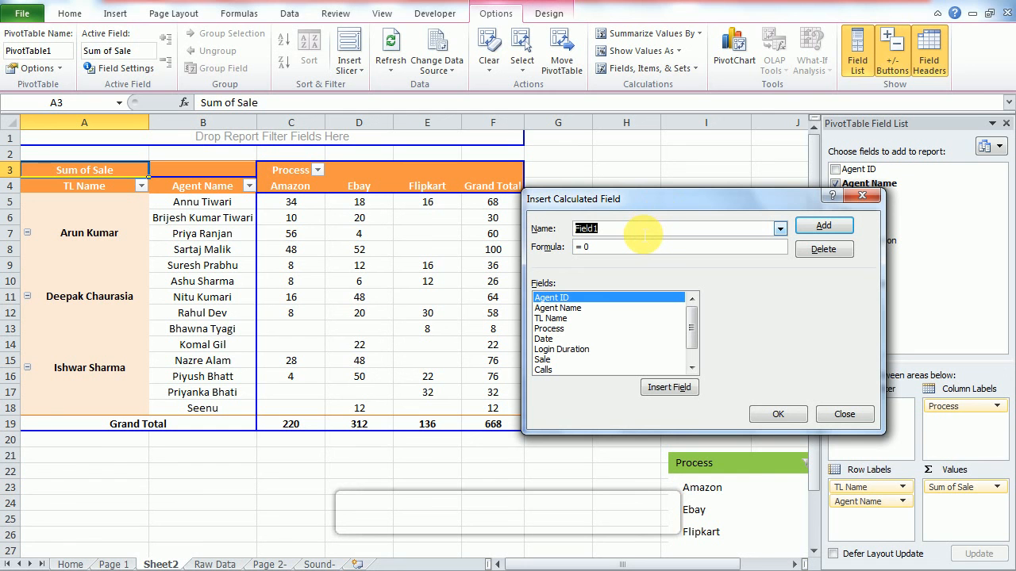
key("BackSpace")
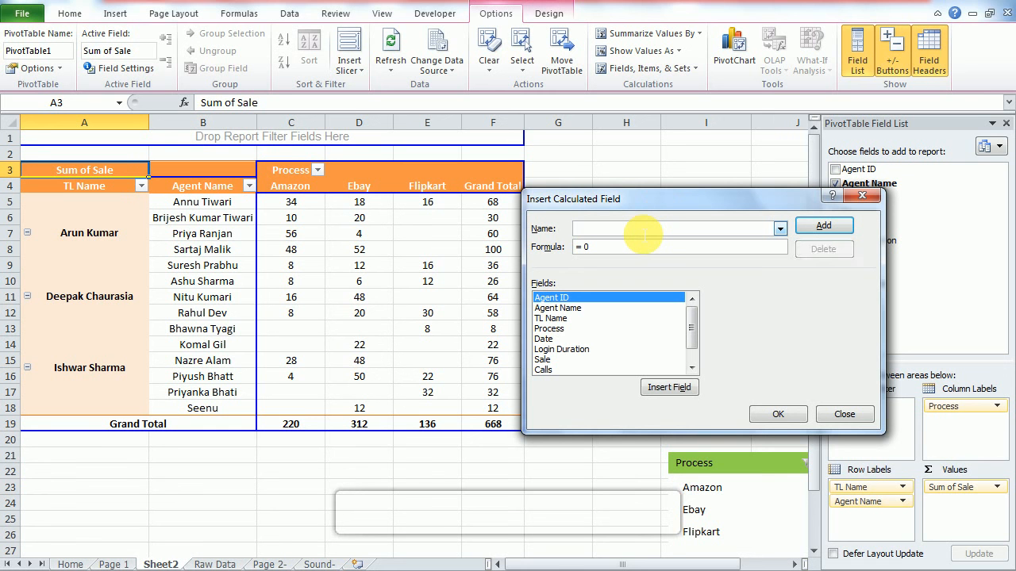
type("pW")
key("BackSpace")
key("BackSpace")
key("BackSpace")
key("BackSpace")
type("Per of Sal")
Step: Clear the default 0 from the formula, rename the calculated field Per% of Sale and try to add it
left_click(585, 247)
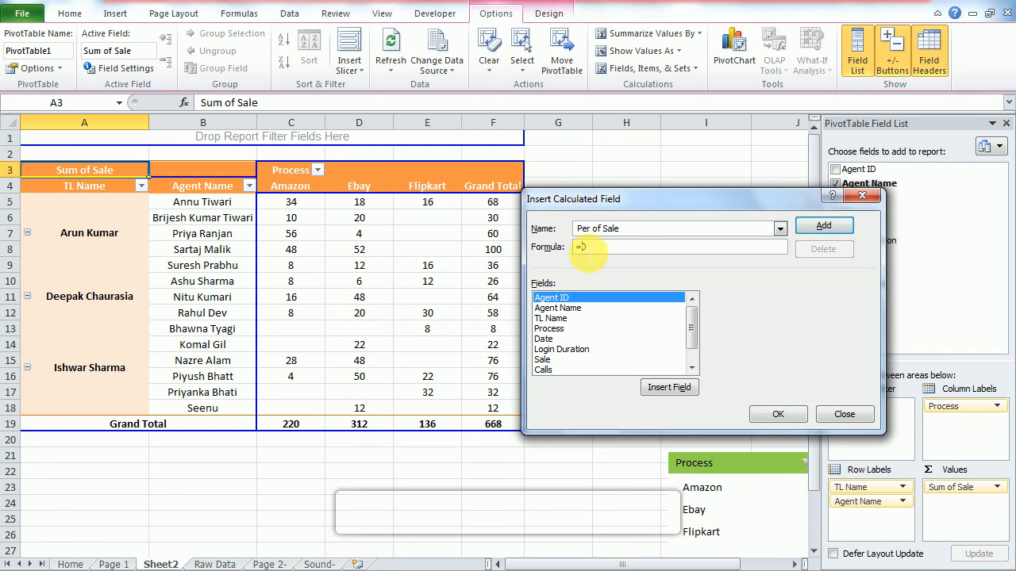
left_click(649, 229)
key("ctrl+shift+Left")
key("ctrl+shift+Left")
key("ctrl+shift+Left")
key("Left")
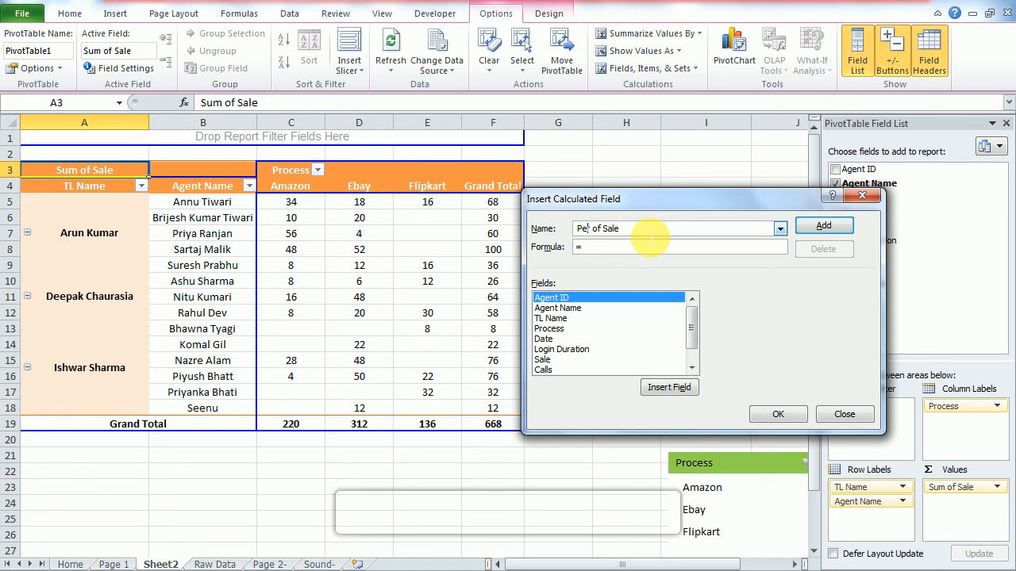
type("%")
left_click(825, 227)
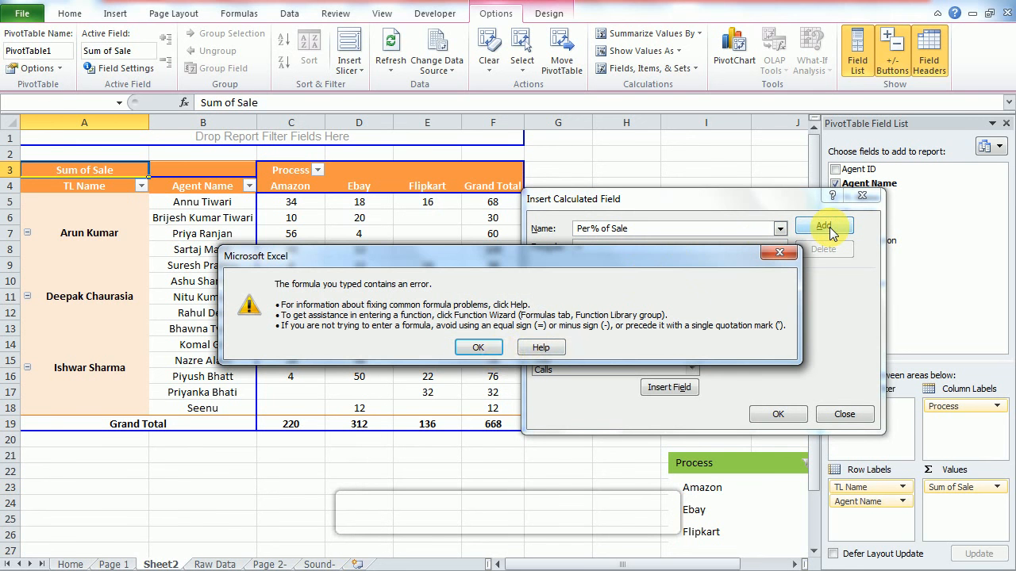
left_click(473, 347)
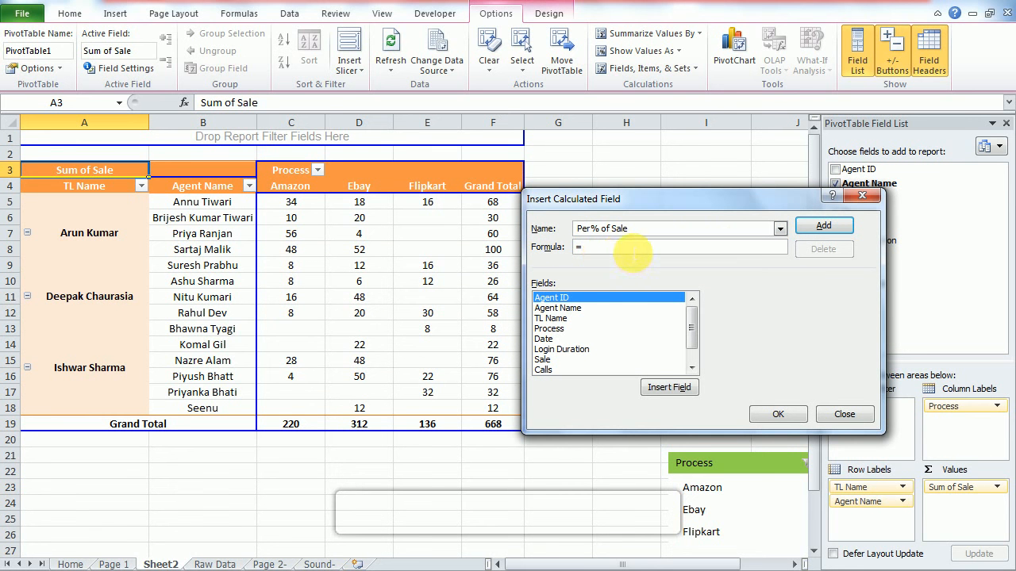
Step: Complete the calculated field with the formula = Sale/ Calls and remove Sum of Sale from the pivot table's values
left_click(552, 364)
left_click(556, 359)
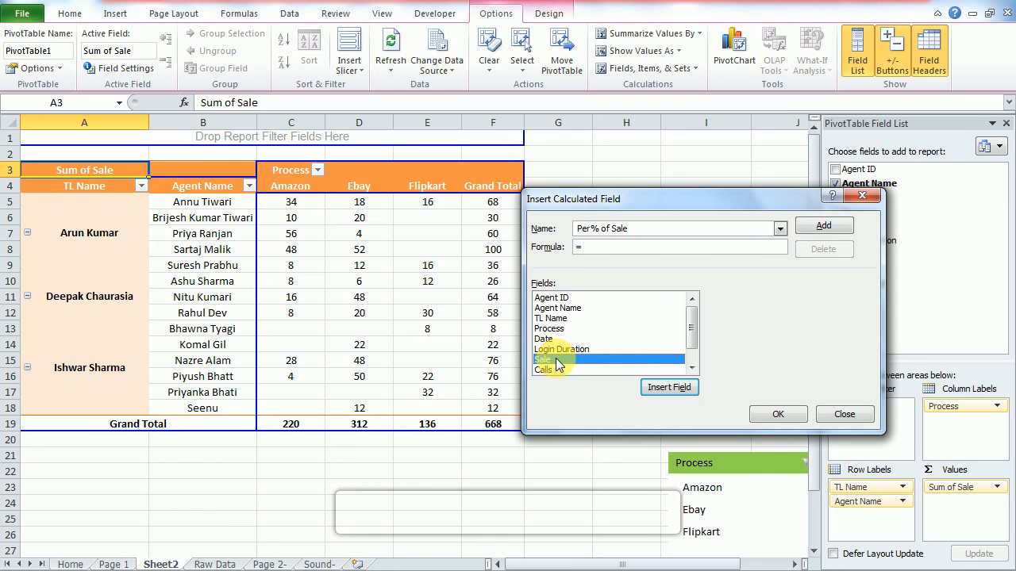
left_click(658, 388)
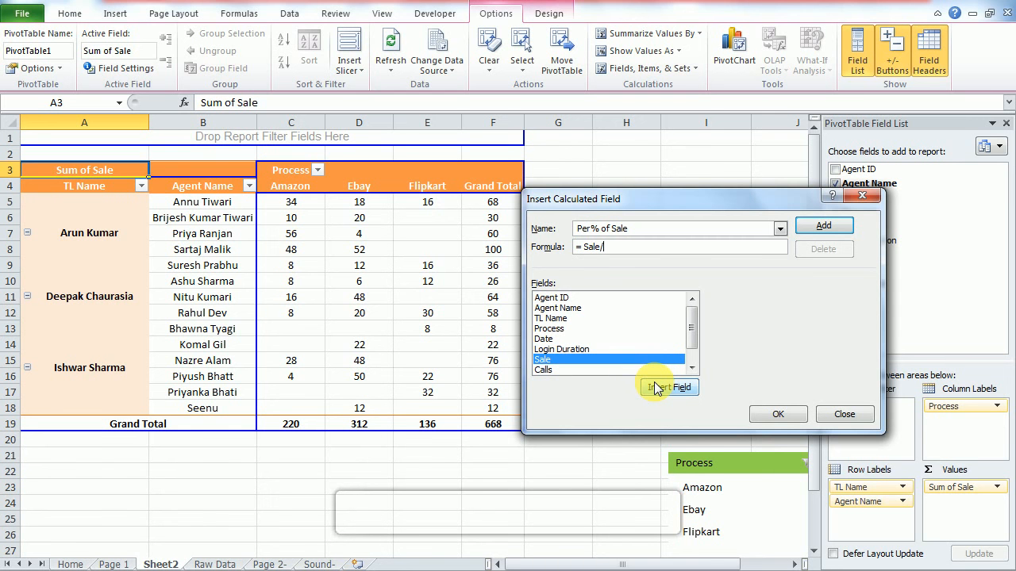
left_click(618, 370)
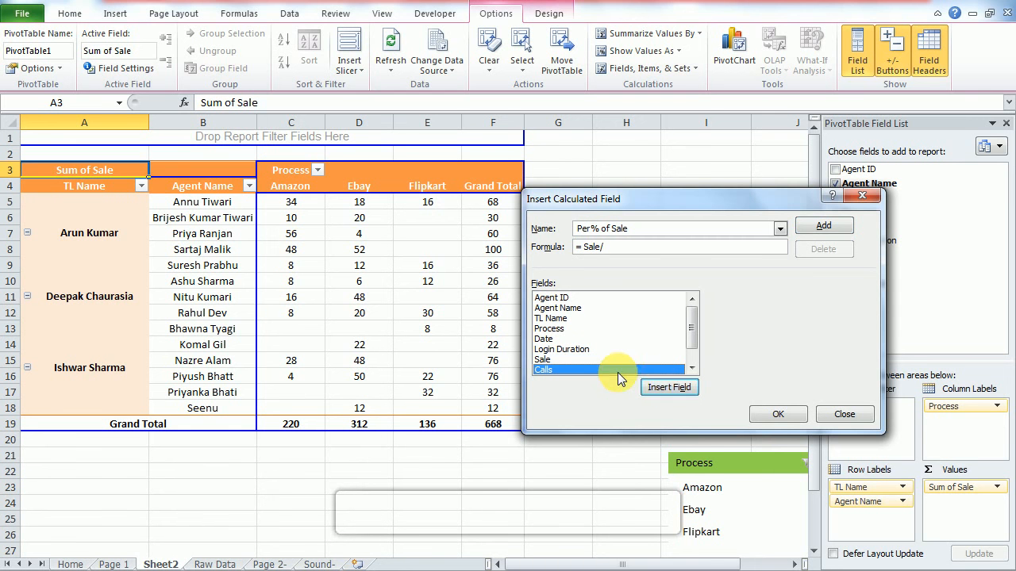
left_click(658, 386)
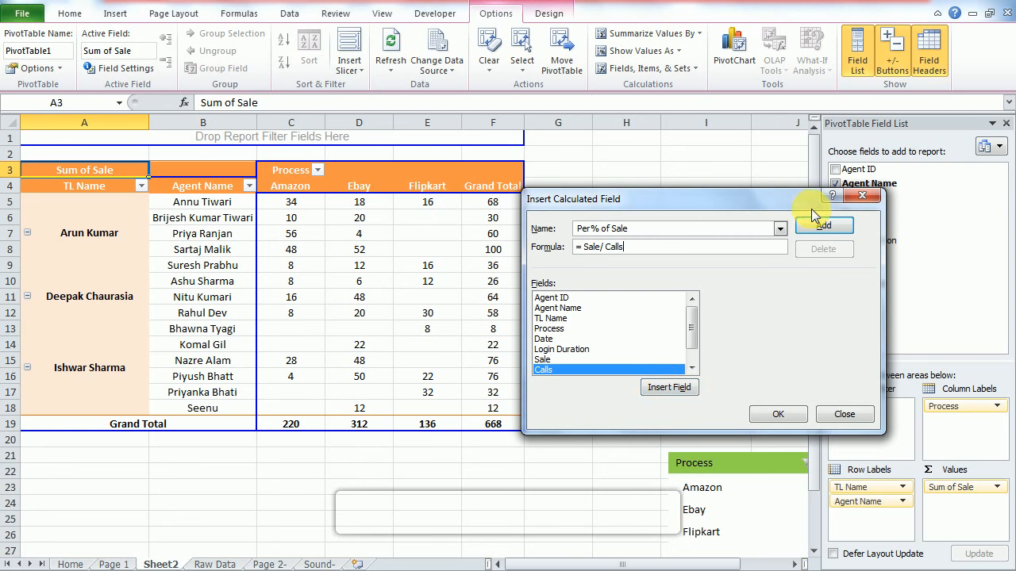
left_click(824, 226)
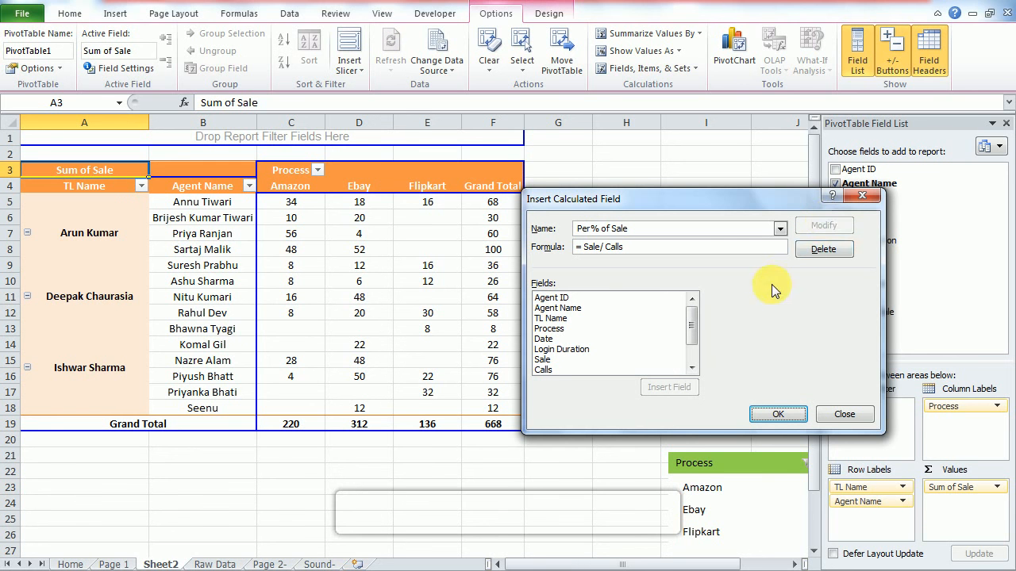
left_click(774, 410)
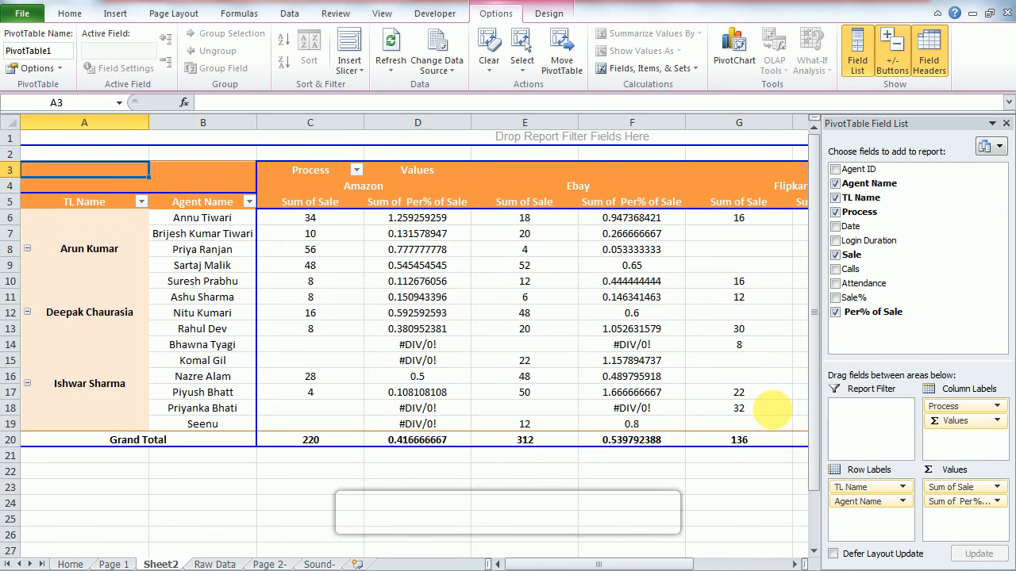
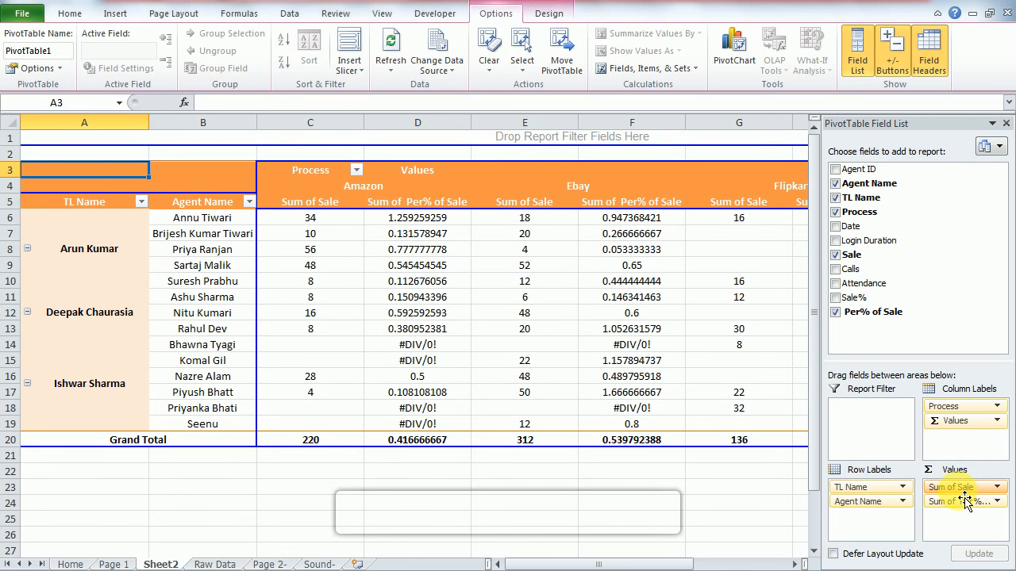
left_click_drag(963, 495, 956, 327)
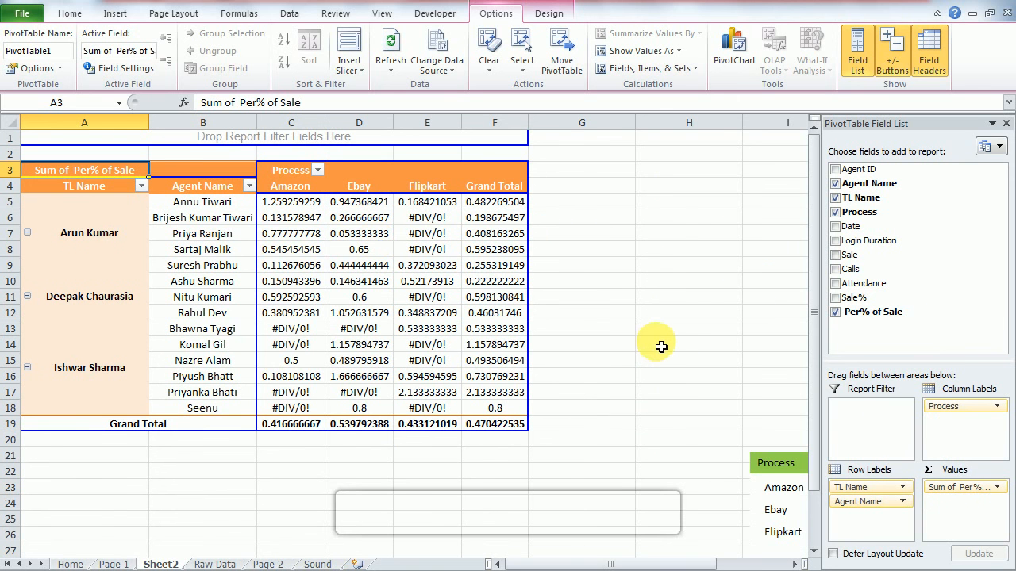
Step: Summarize the Per% of Sale value field by Average and format it as a percentage with 0 decimal places
left_click(999, 484)
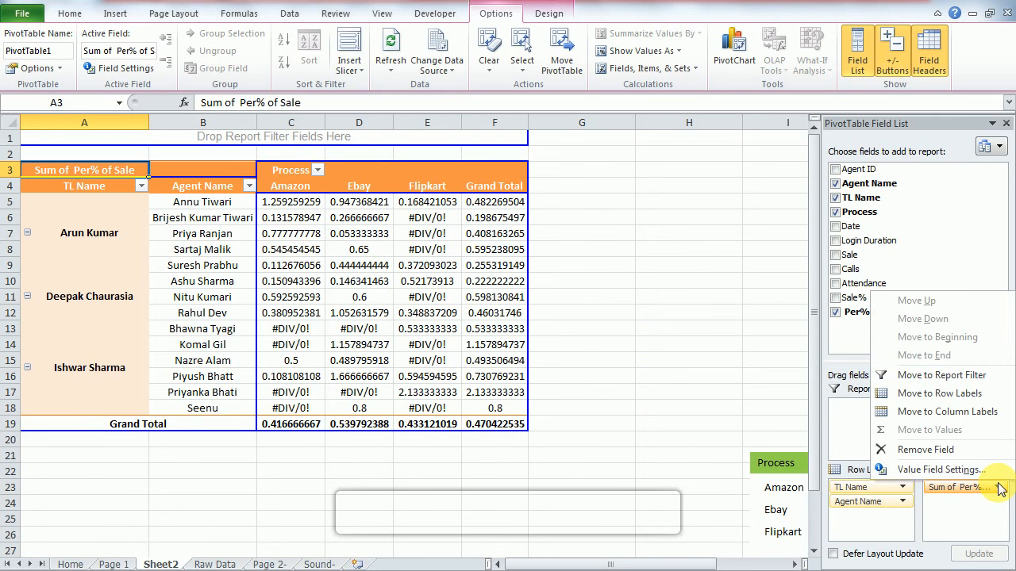
left_click(975, 471)
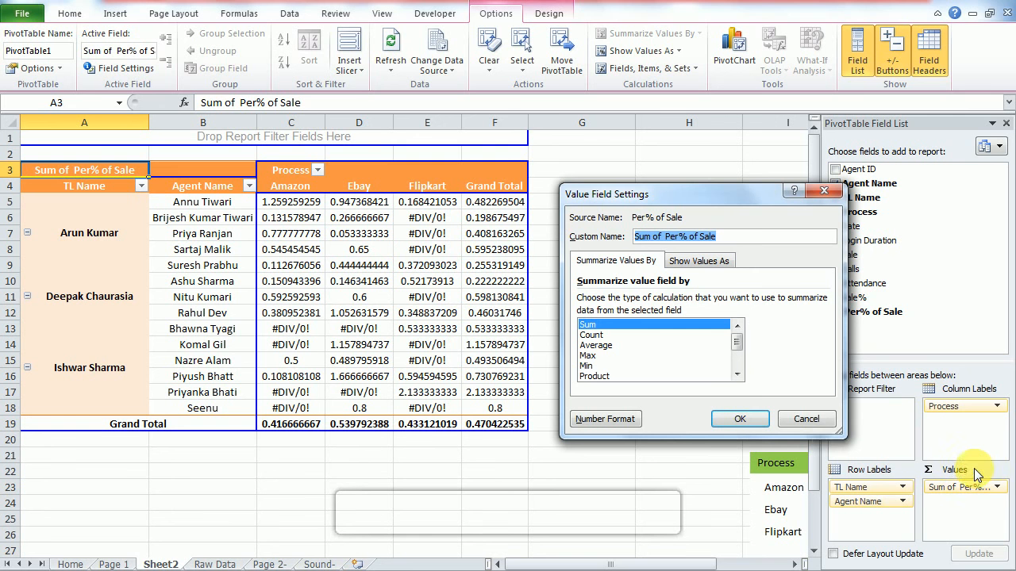
left_click(609, 346)
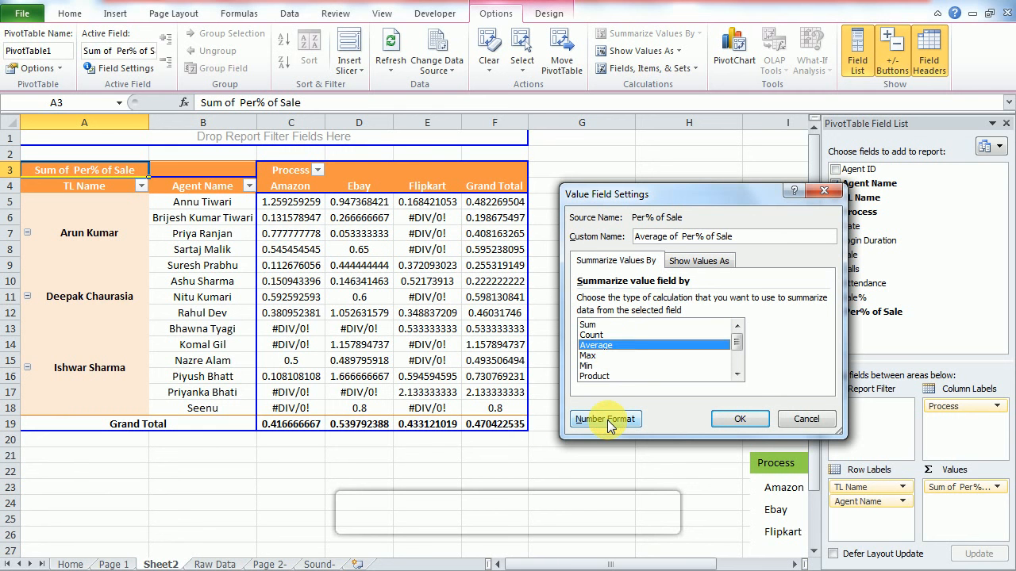
left_click(597, 420)
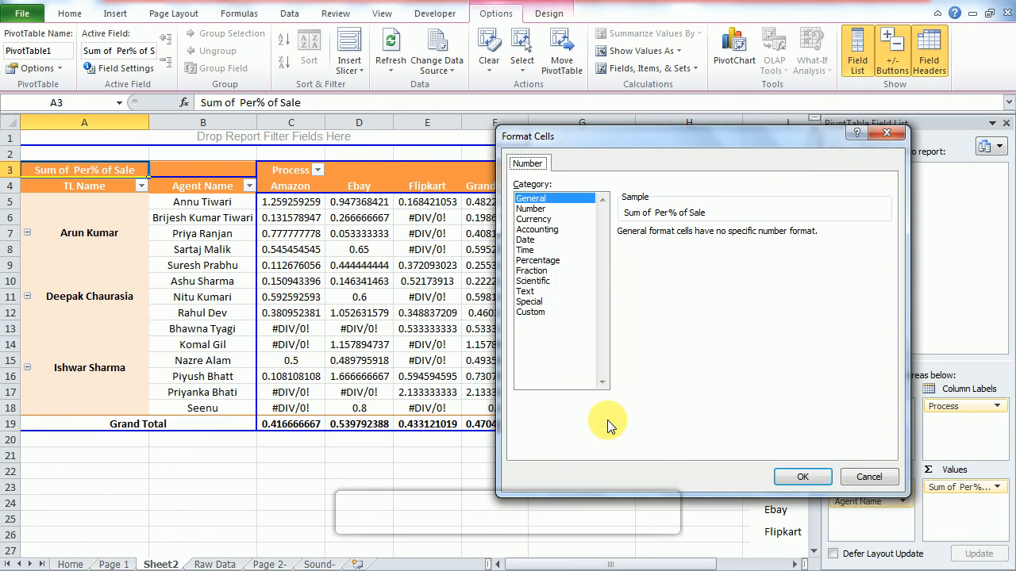
left_click(556, 260)
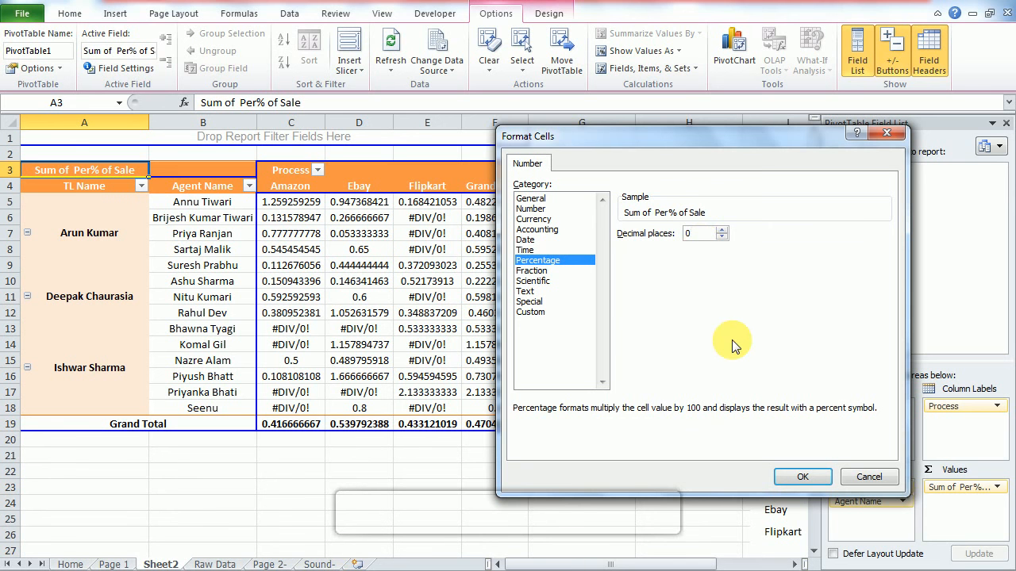
left_click(802, 477)
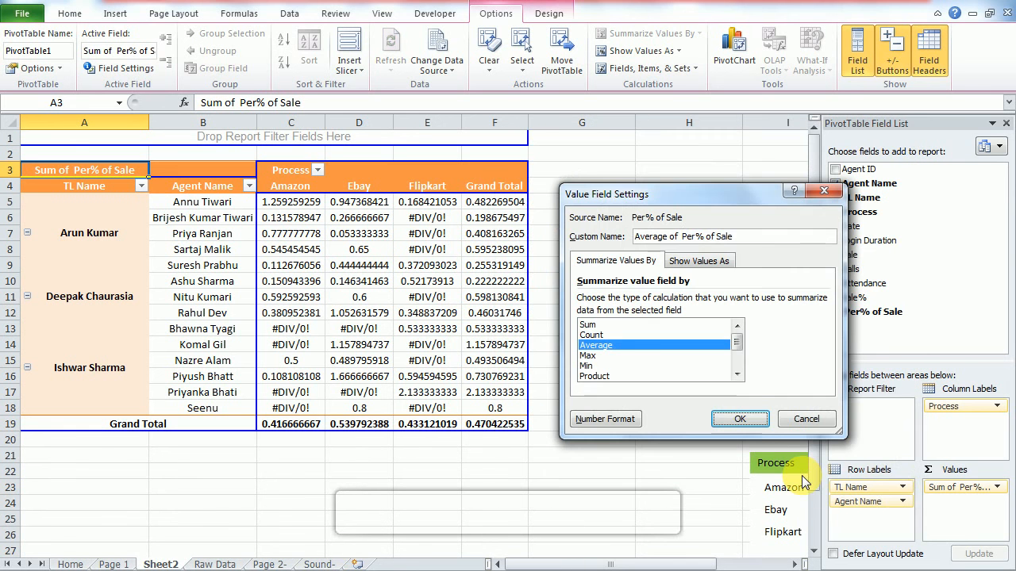
left_click(752, 425)
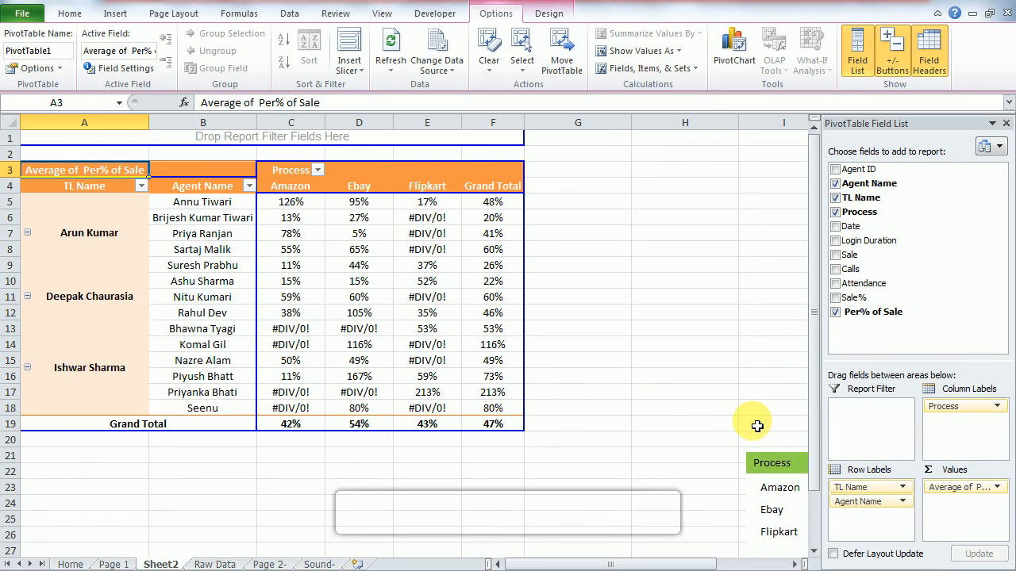
Step: Set the pivot table options to show NA for error values
left_click(420, 279)
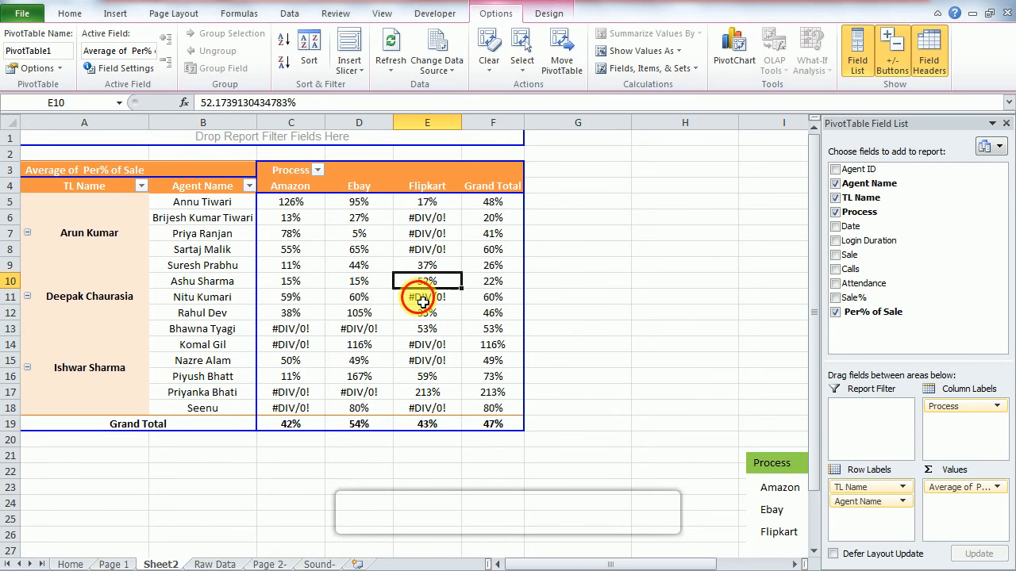
left_click(423, 300)
right_click(421, 301)
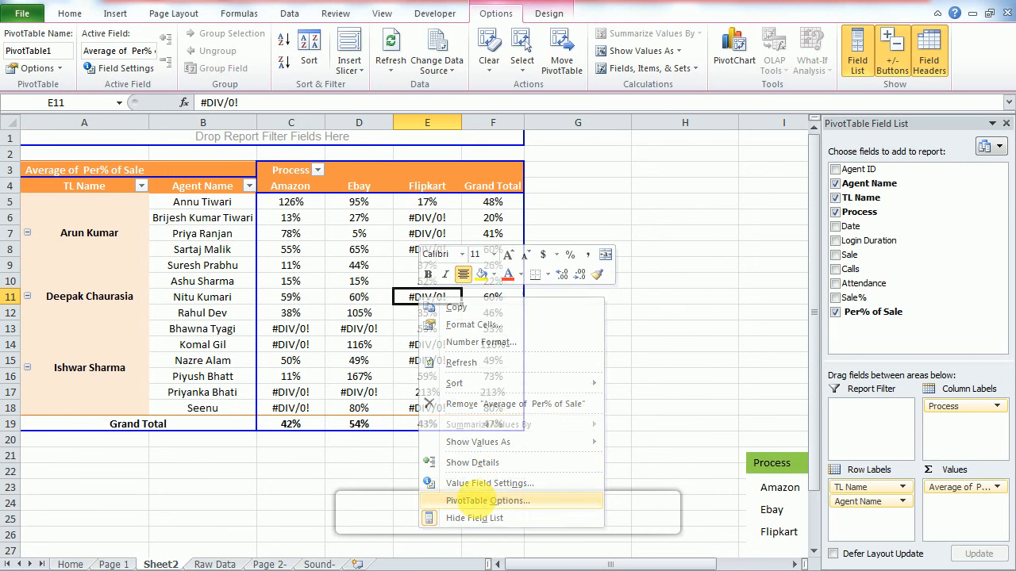
left_click(486, 501)
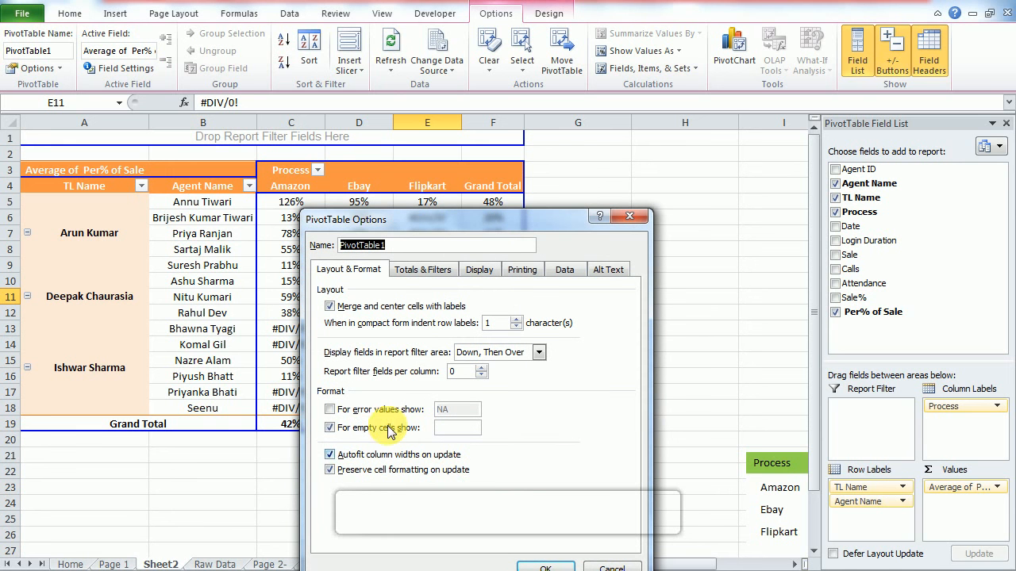
left_click(379, 410)
left_click(457, 410)
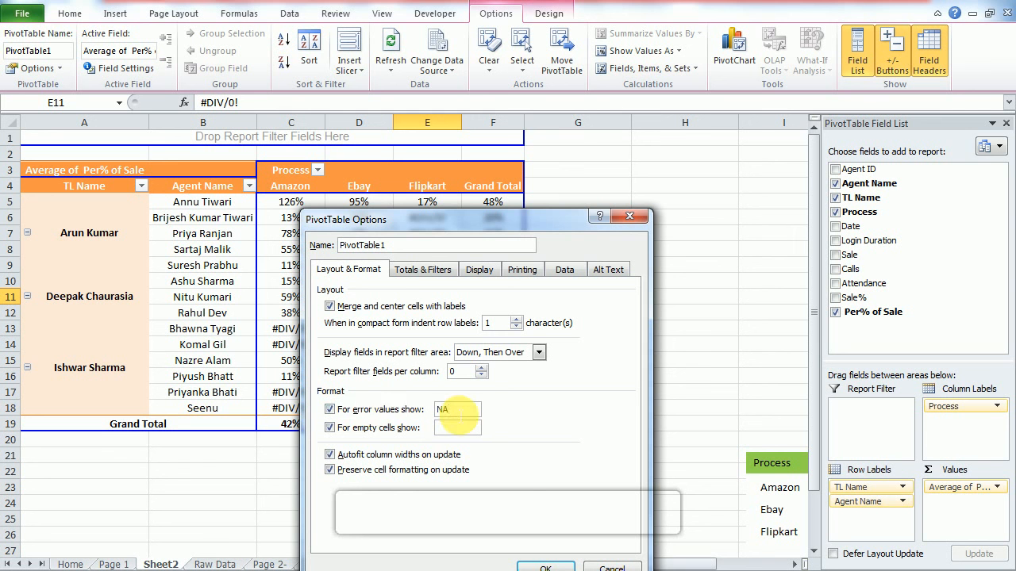
left_click(543, 568)
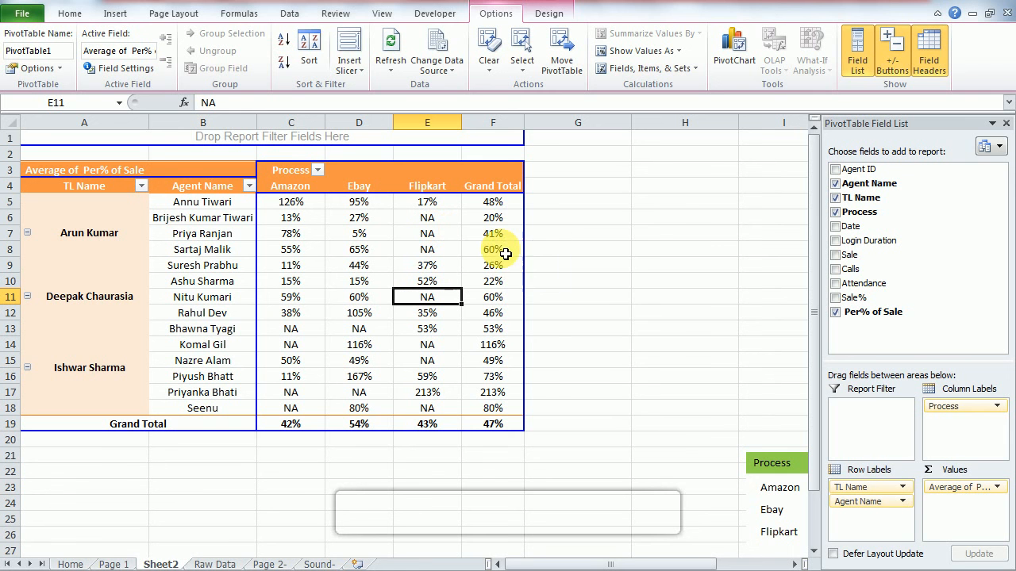
Step: Move the Process slicer up beside the pivot table, around column H starting at row 4
left_click(496, 212)
key("Up")
key("Left")
key("Left")
key("Left")
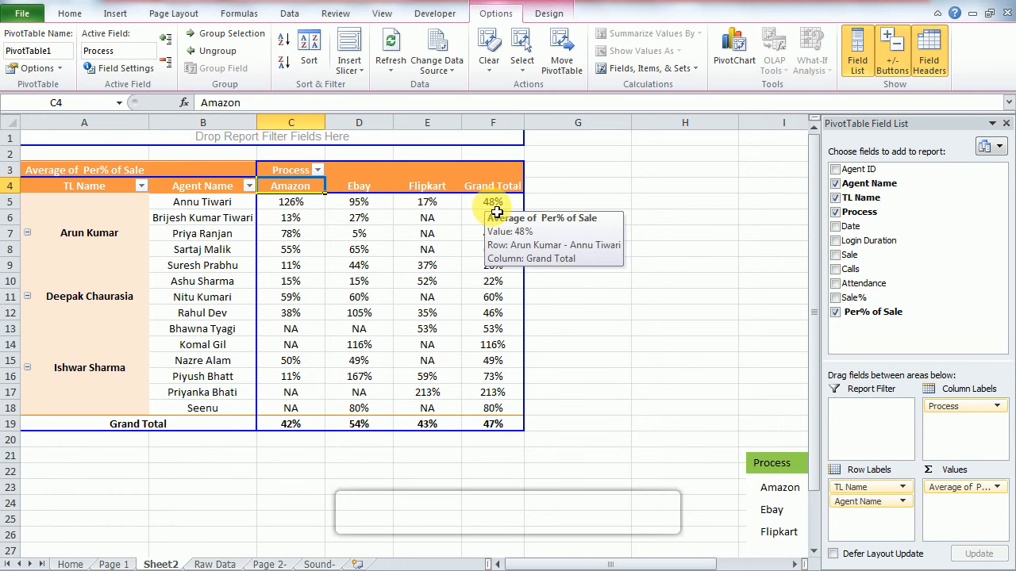
left_click(793, 467)
left_click_drag(793, 467, 673, 194)
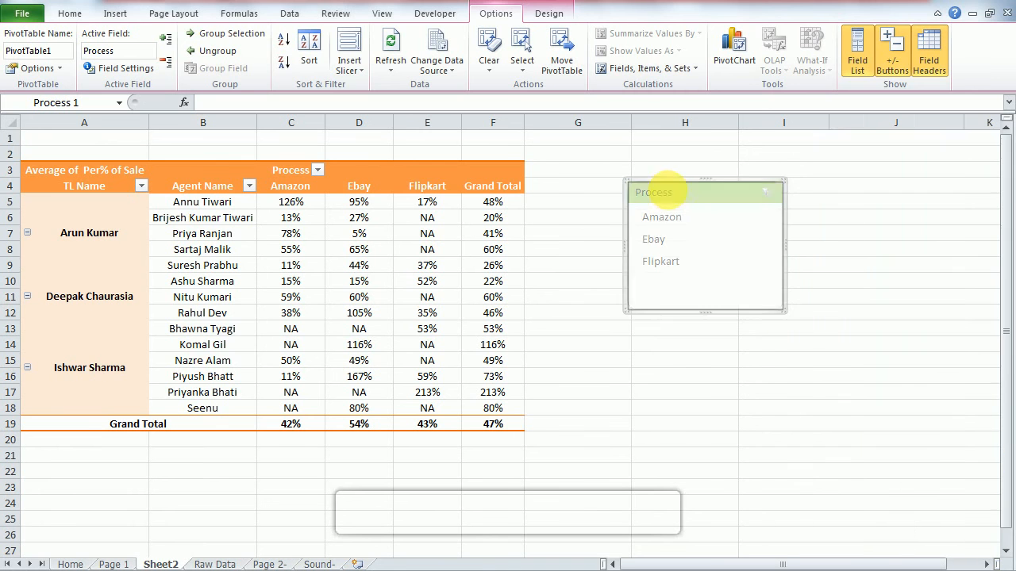
Step: Filter the pivot table with the Process slicer by Amazon, Ebay and Flipkart in turn, and clear the filter
left_click(669, 218)
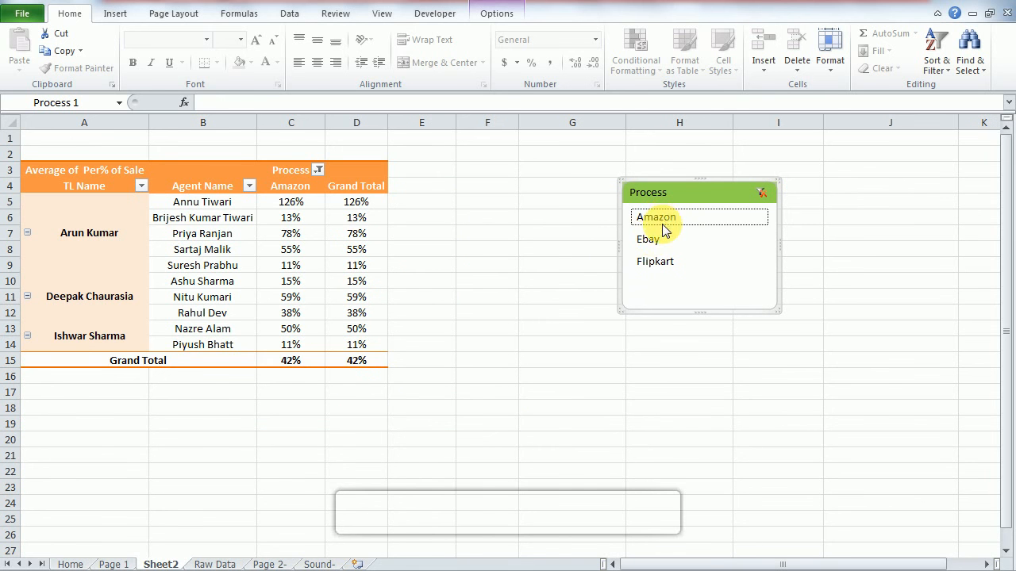
left_click(648, 239)
left_click(653, 261)
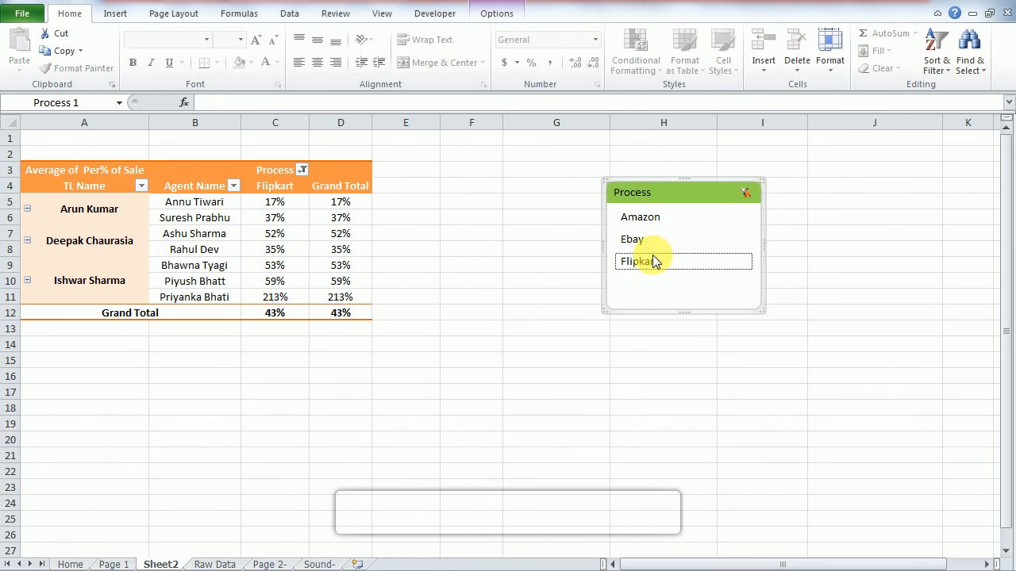
left_click(743, 194)
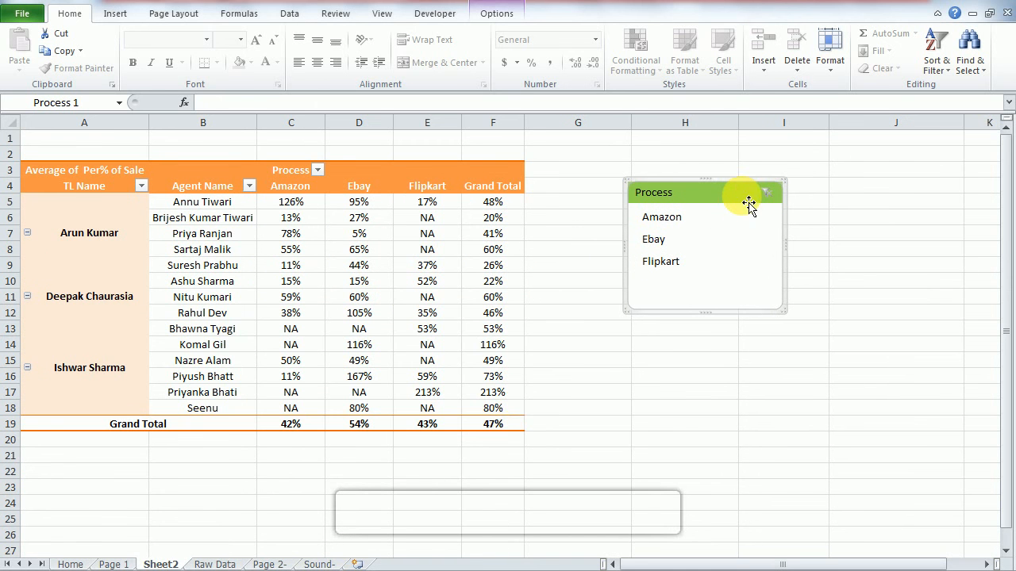
Step: Turn off the header filters of the table on the Raw Data sheet
left_click(503, 429)
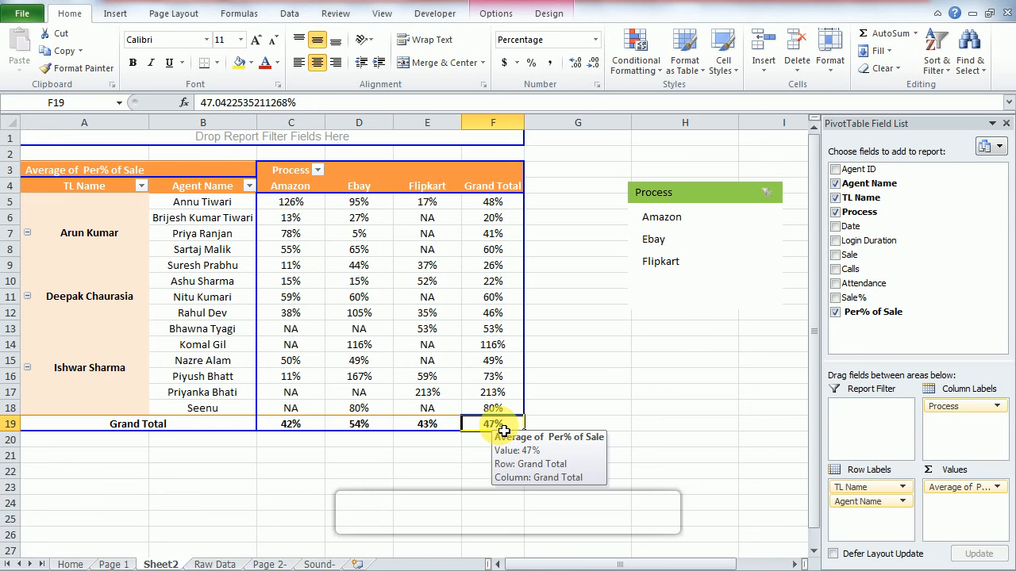
left_click(220, 563)
key("ctrl+Up")
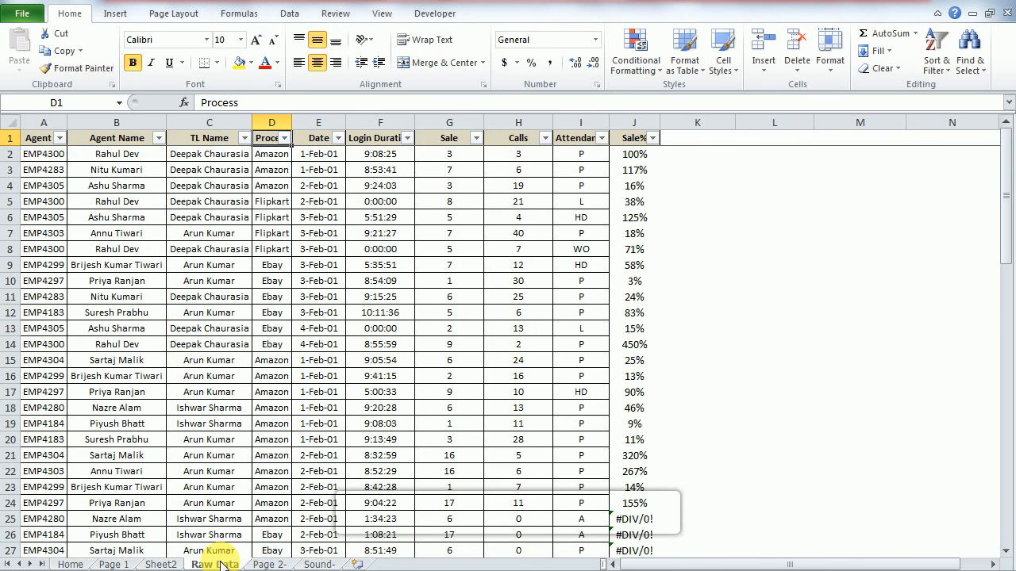
key("ctrl+shift+l")
Step: Examine the Sale and Calls totals in the row below the Raw Data table
key("Down")
key("Right")
key("Right")
key("Right")
key("ctrl+shift+Down")
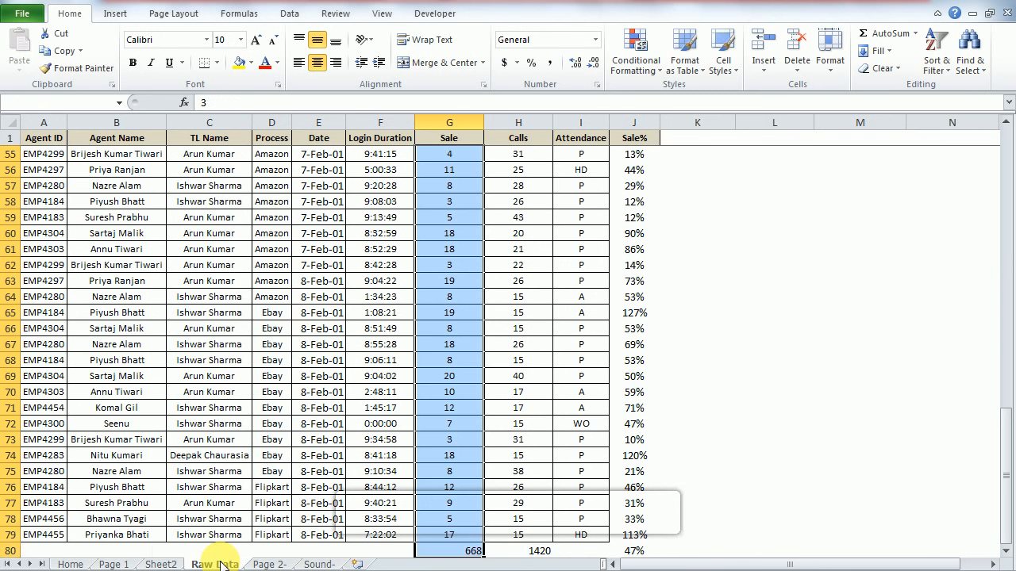
key("ctrl+Down")
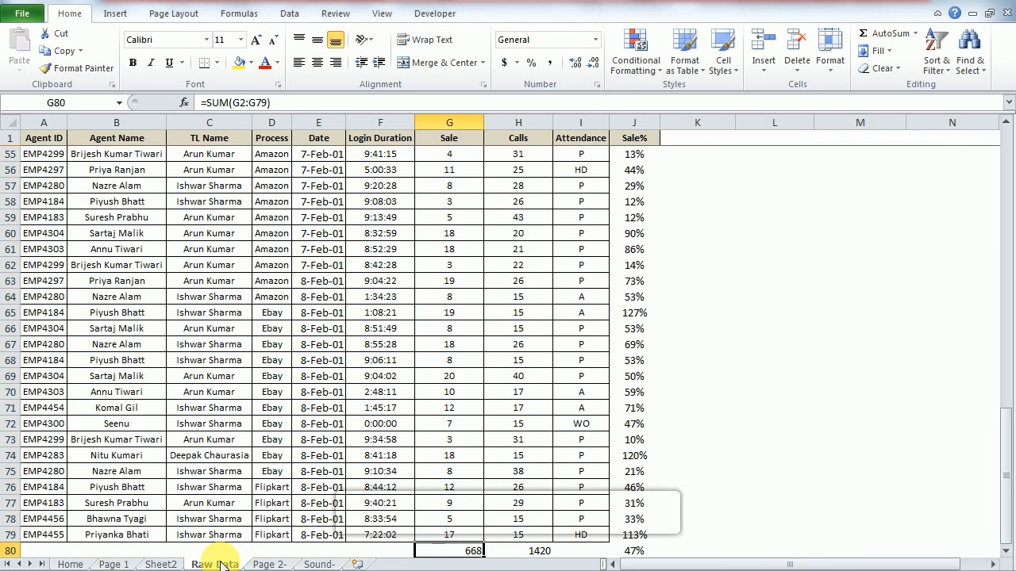
key("shift+Right")
key("Right")
key("Left")
Step: Return to Sheet2 and enter the check formula =668/1420 in cell H16
left_click(115, 563)
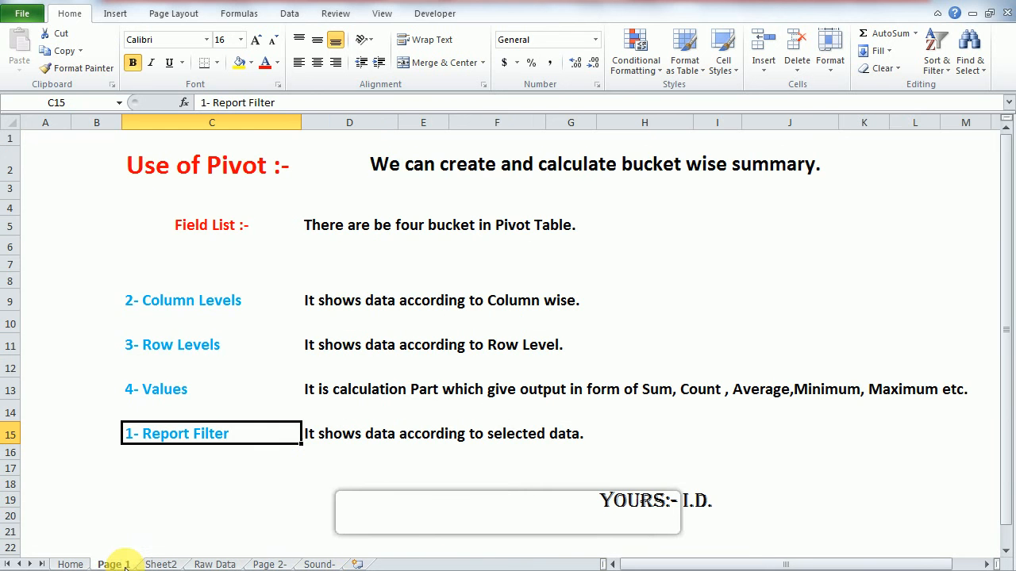
left_click(158, 563)
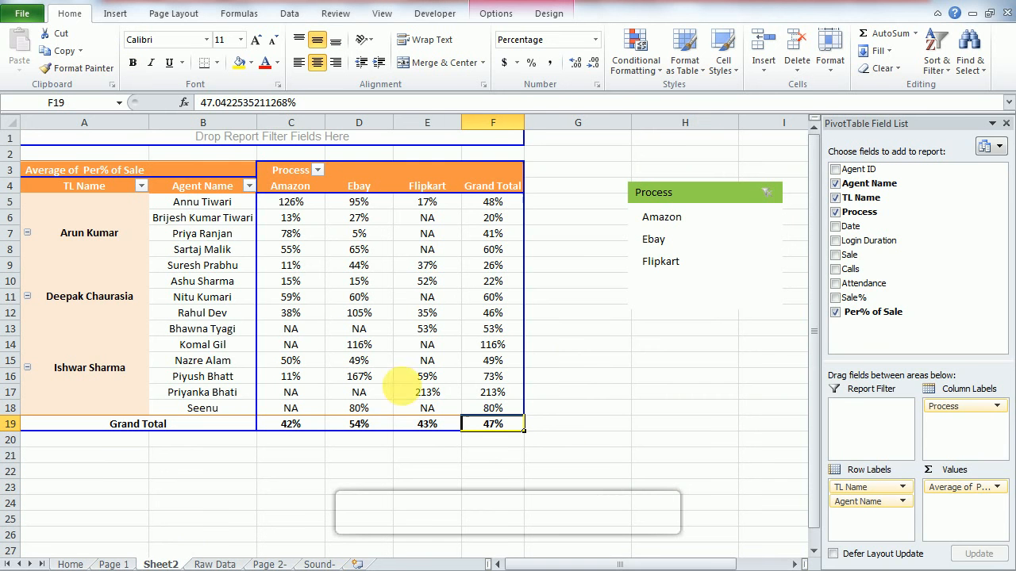
left_click(583, 353)
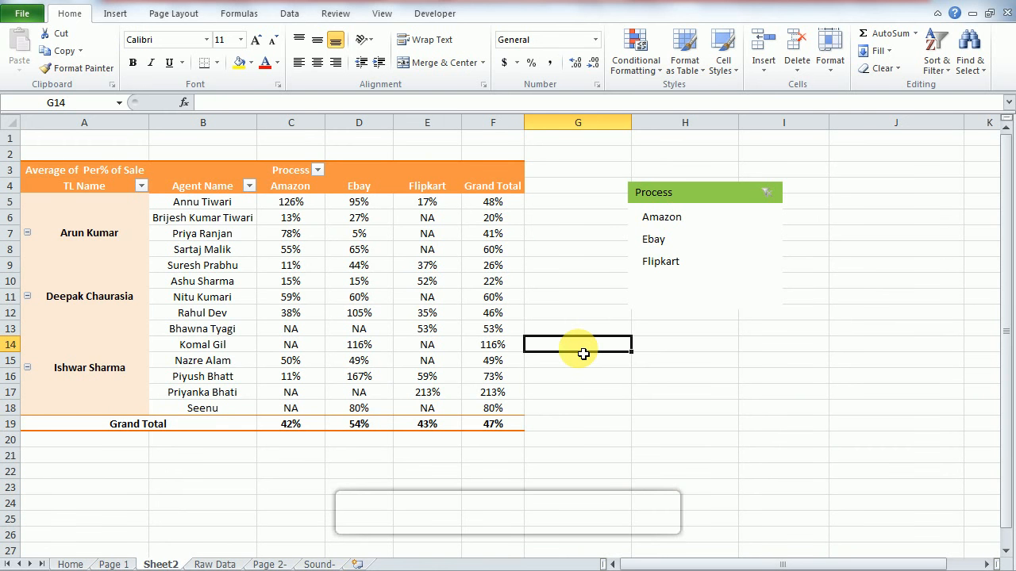
left_click(705, 381)
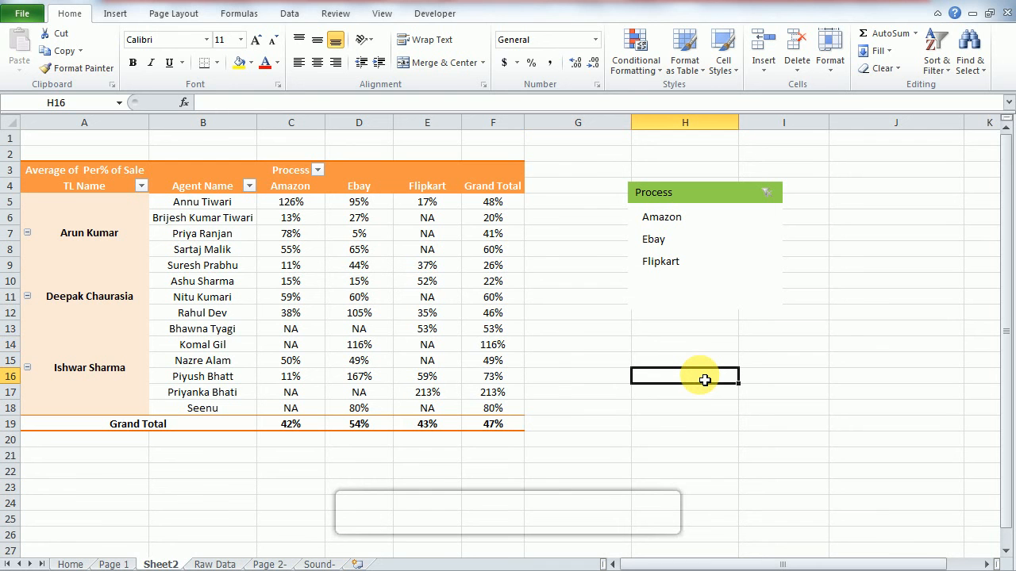
type("=")
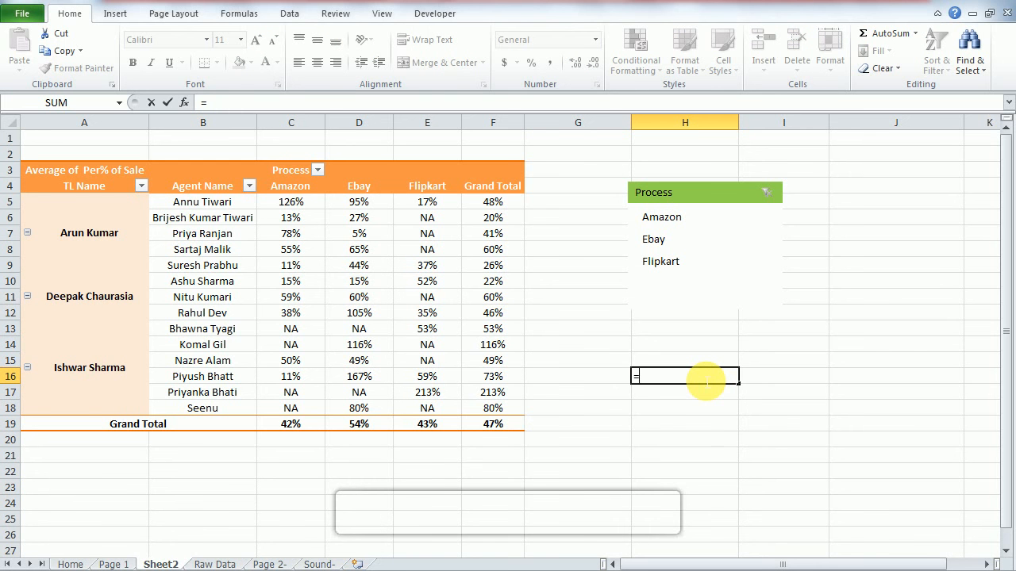
type("668/1420")
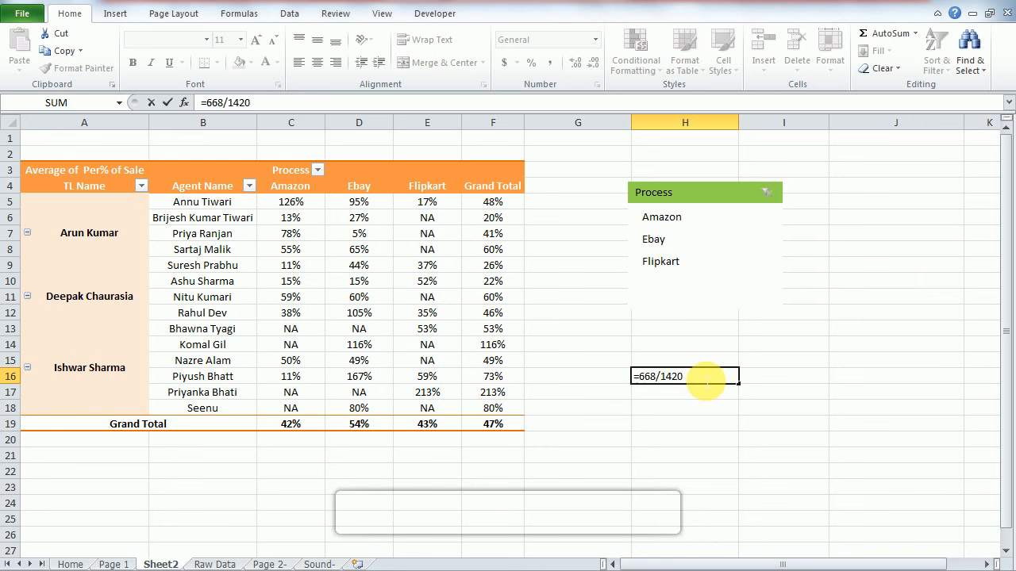
key("Return")
left_click(705, 380)
left_click(766, 347)
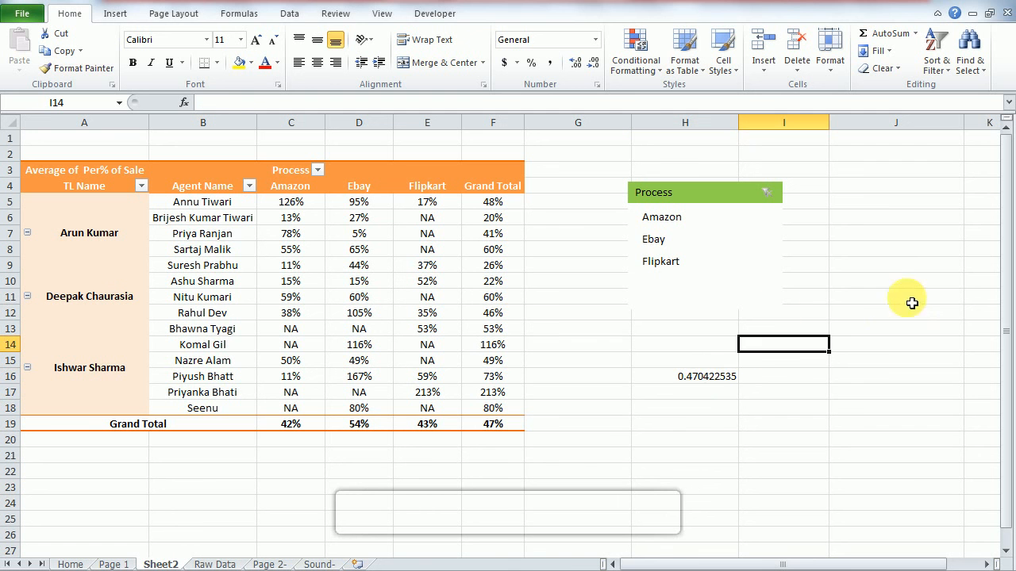
Step: Format cell H16 as a percentage with 2 decimal places
left_click(720, 384)
right_click(720, 384)
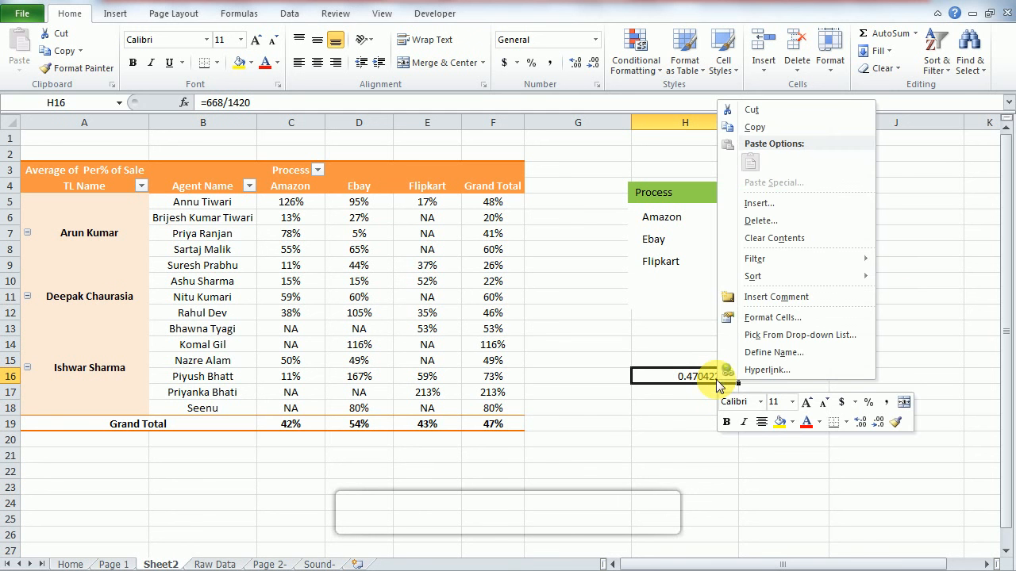
left_click(767, 318)
left_click(604, 263)
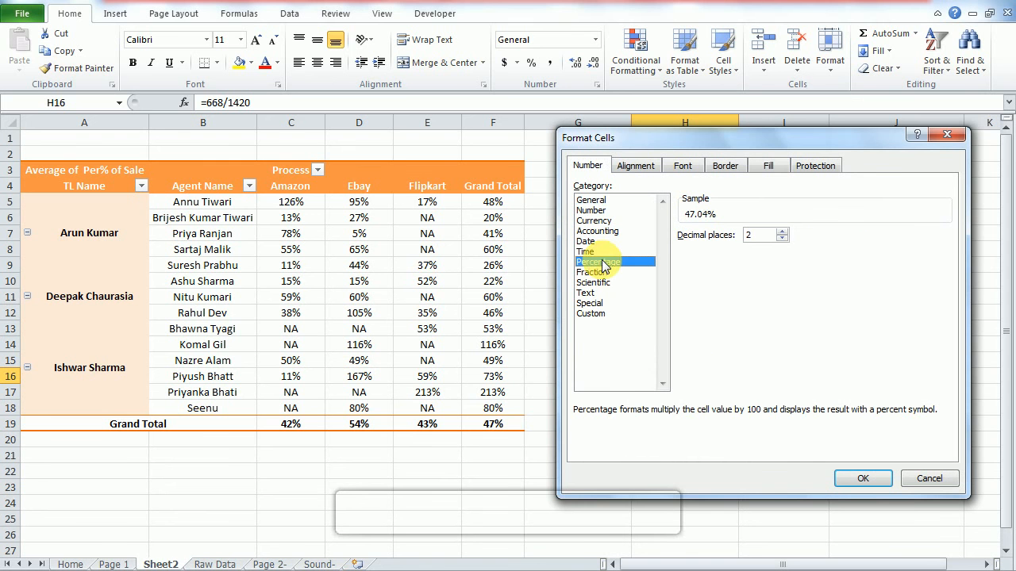
left_click(862, 478)
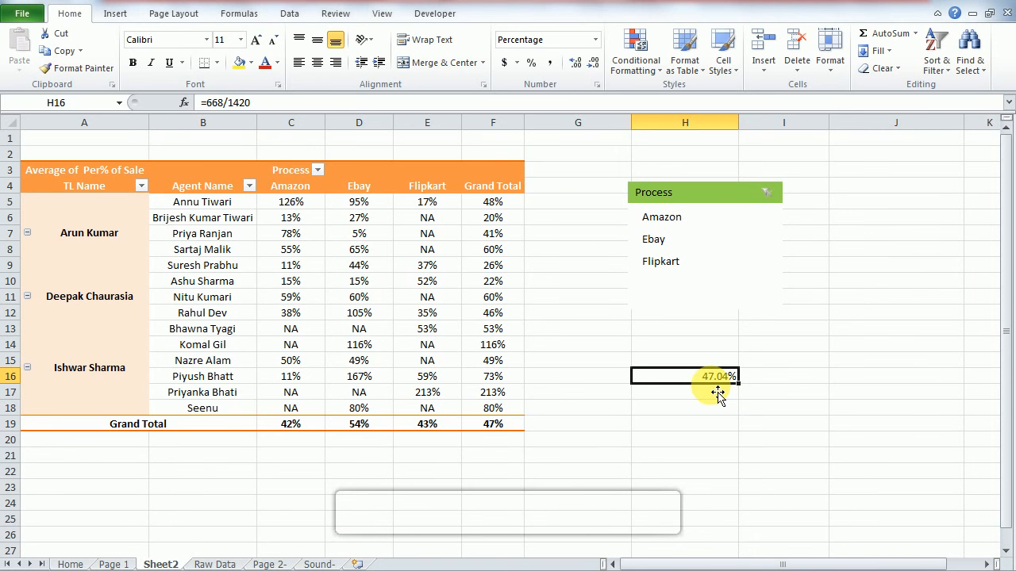
Step: Compare the pivot table's overall grand total with cell H16, and clear H16
left_click(512, 431)
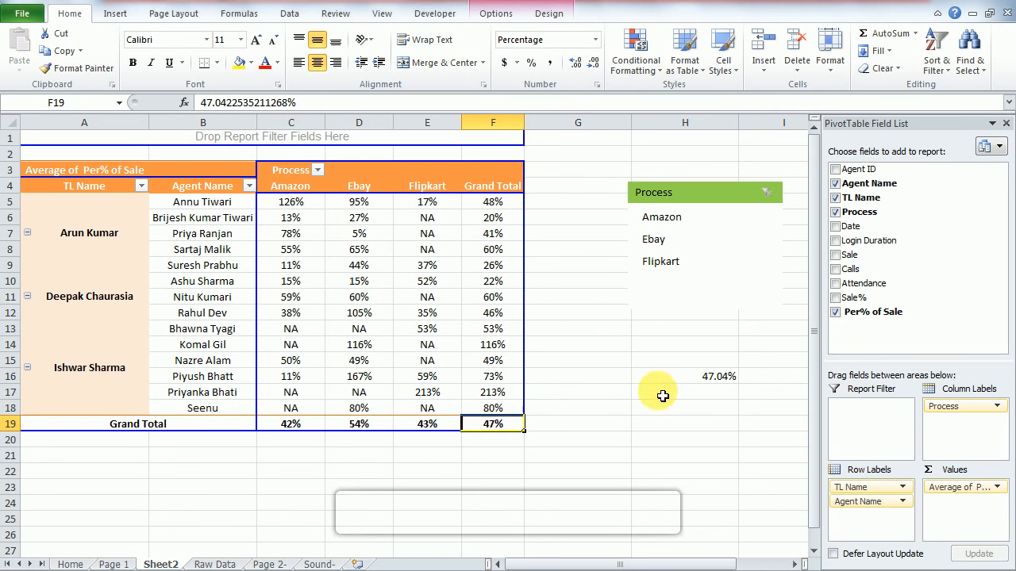
left_click(688, 378)
key("Delete")
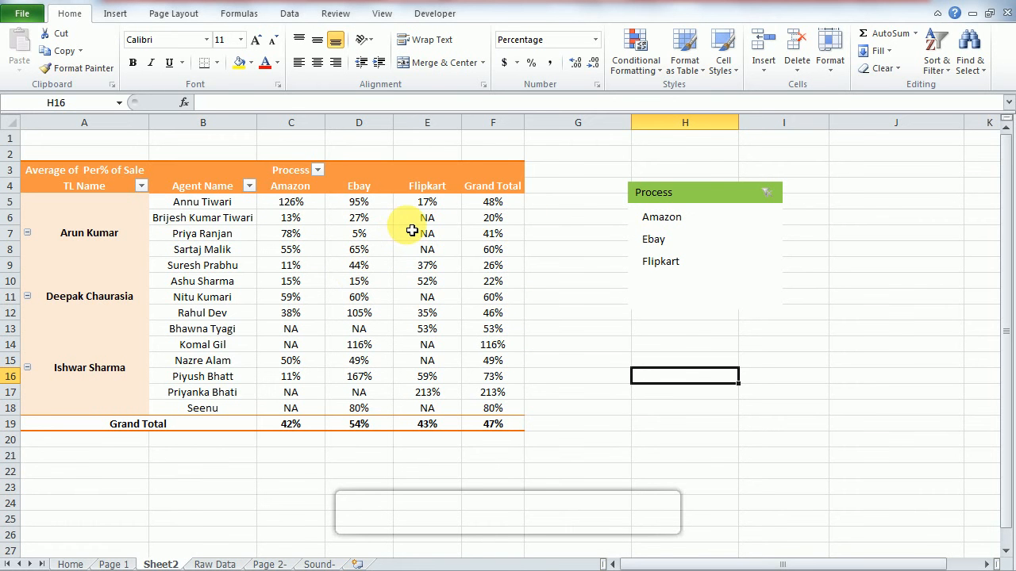
Step: List the pivot table's calculated formulas on a new sheet and examine the Per% of Sale field and its formula
left_click(468, 224)
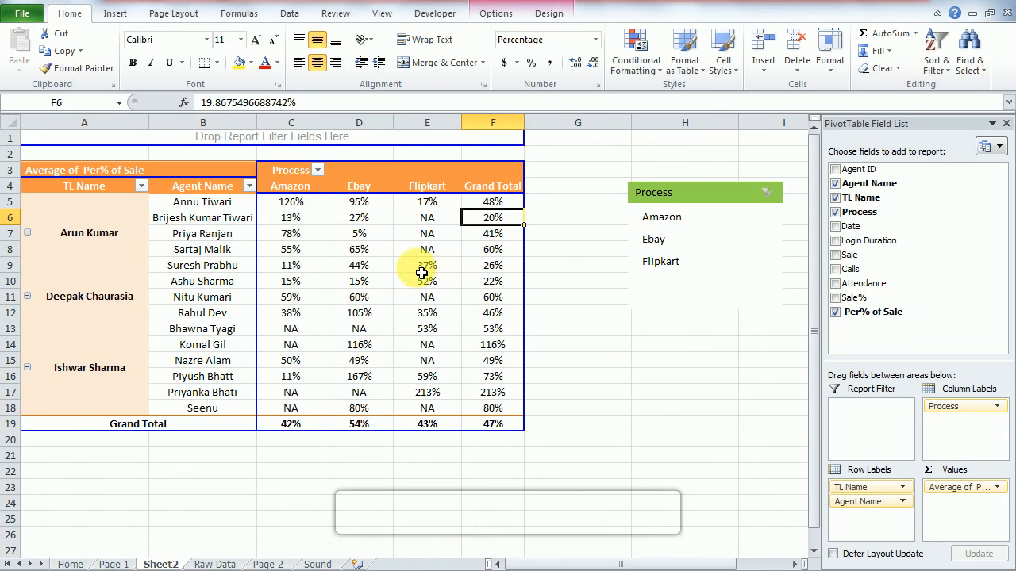
left_click(496, 12)
left_click(665, 68)
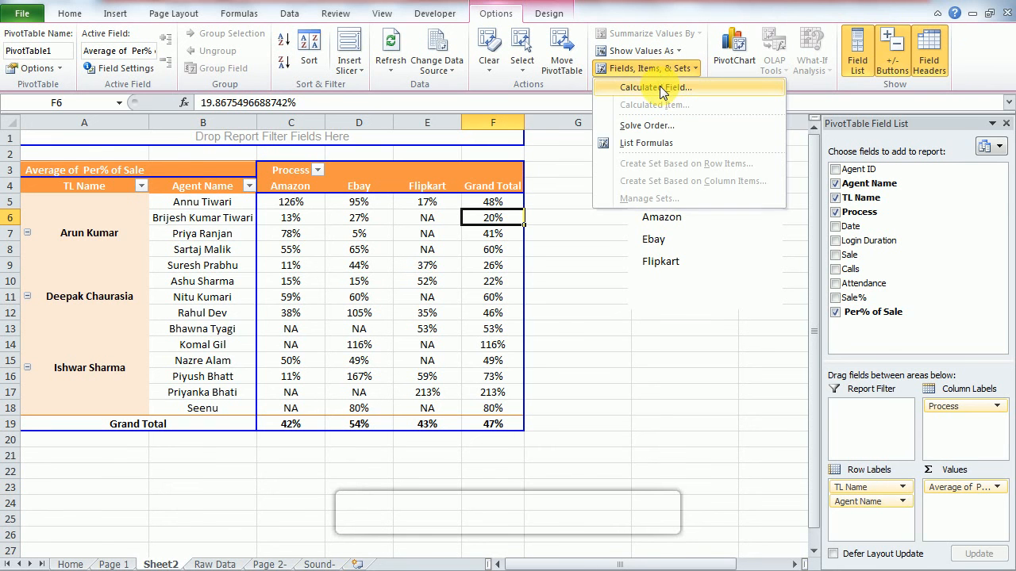
left_click(659, 86)
key("Escape")
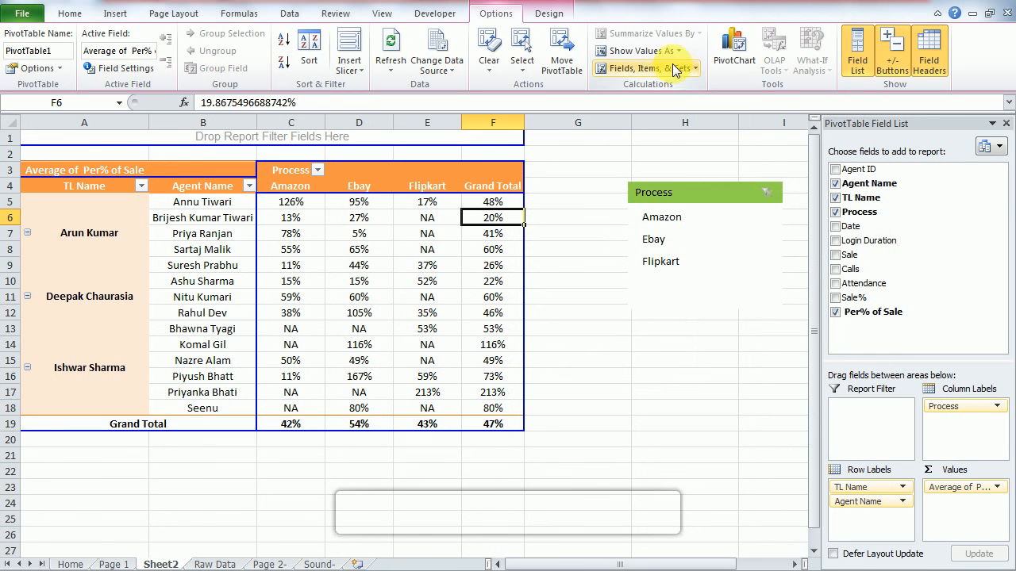
left_click(665, 69)
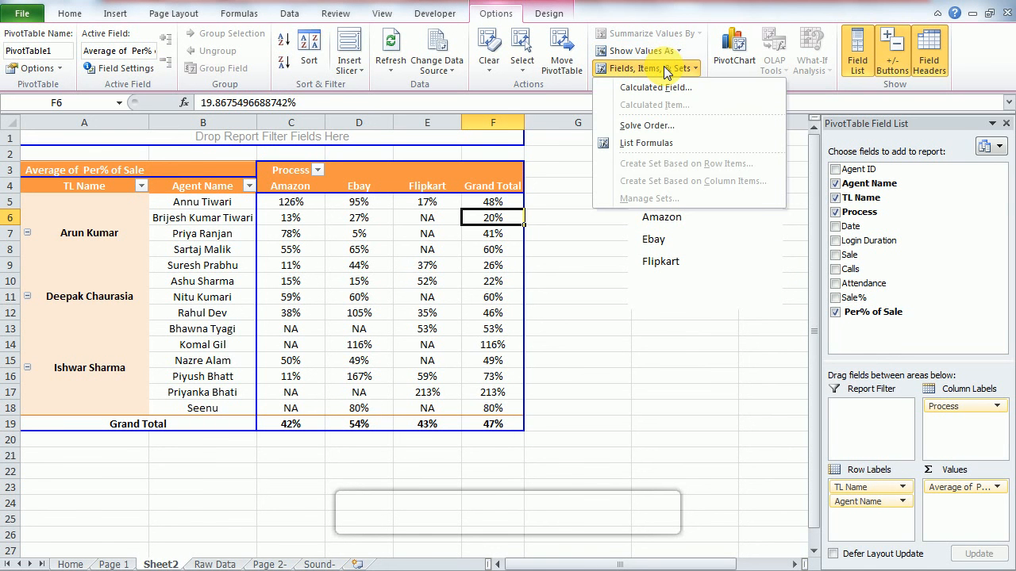
left_click(647, 144)
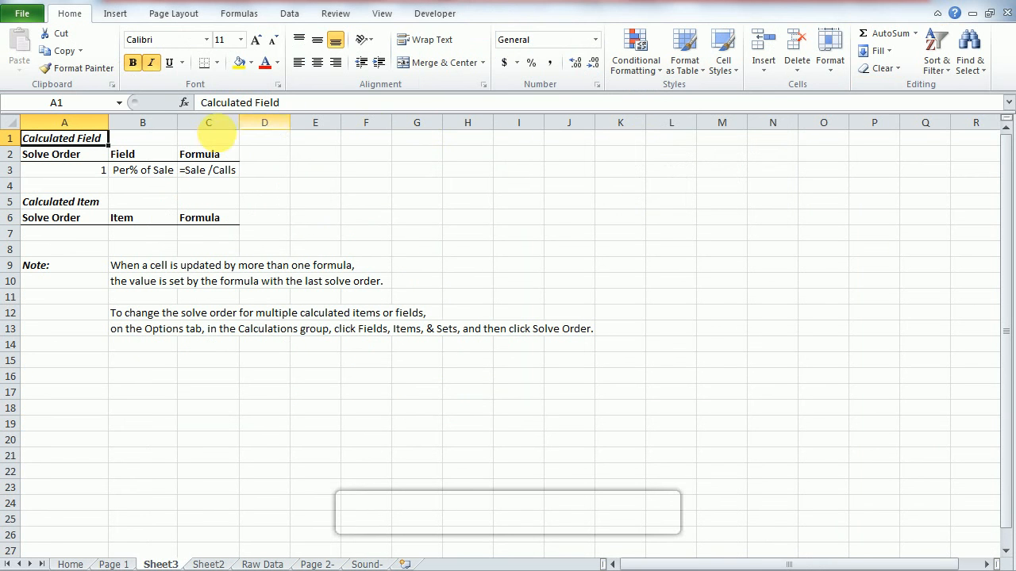
left_click(151, 168)
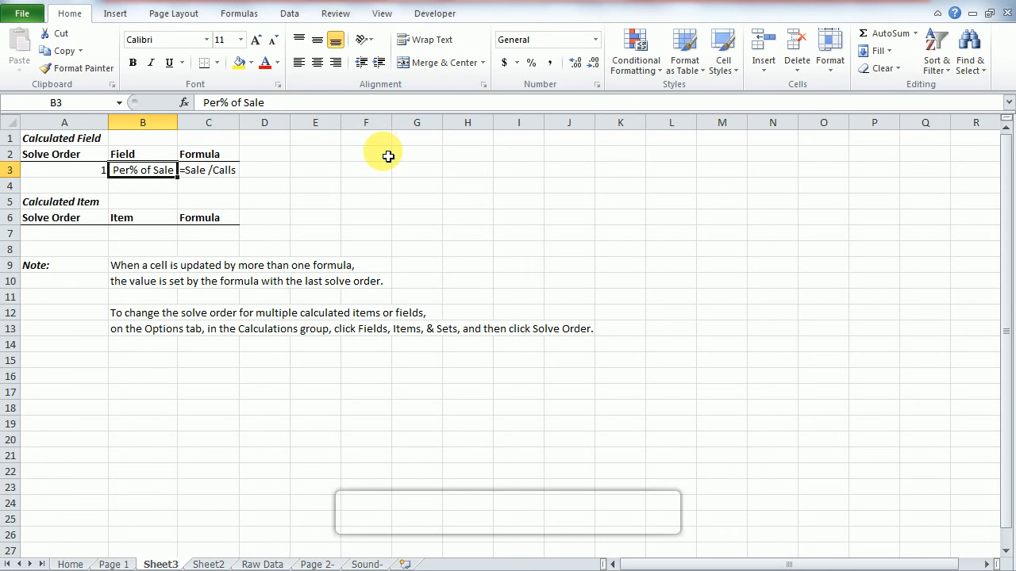
left_click(234, 179)
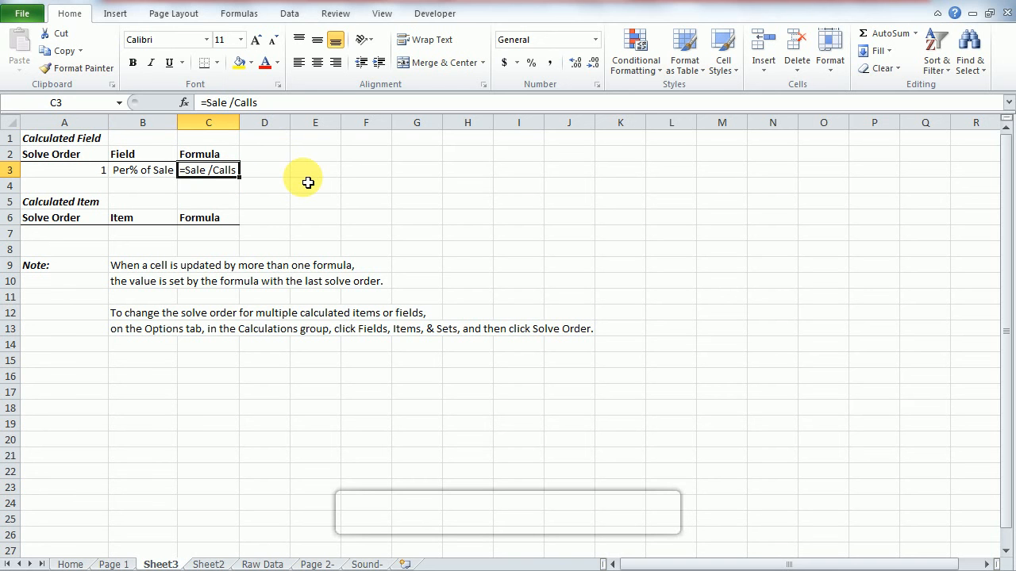
Step: Delete Sheet3, which holds the list of calculated formulas
right_click(145, 564)
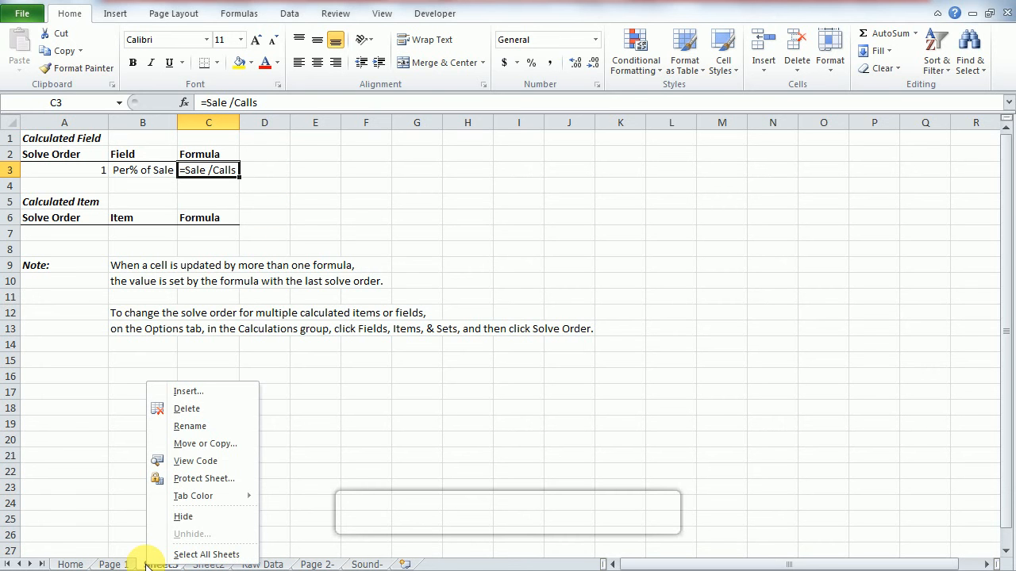
left_click(222, 410)
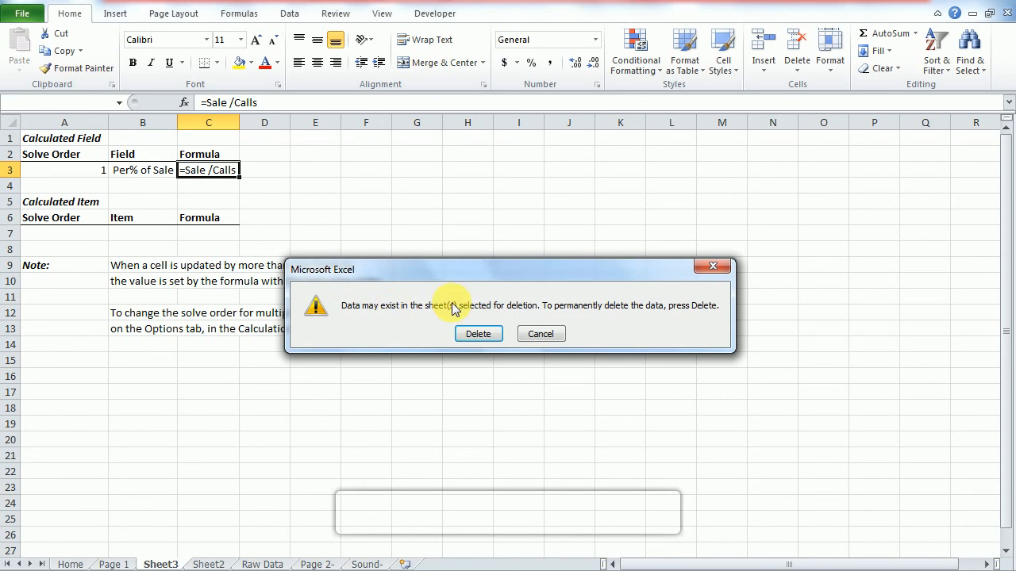
left_click(479, 334)
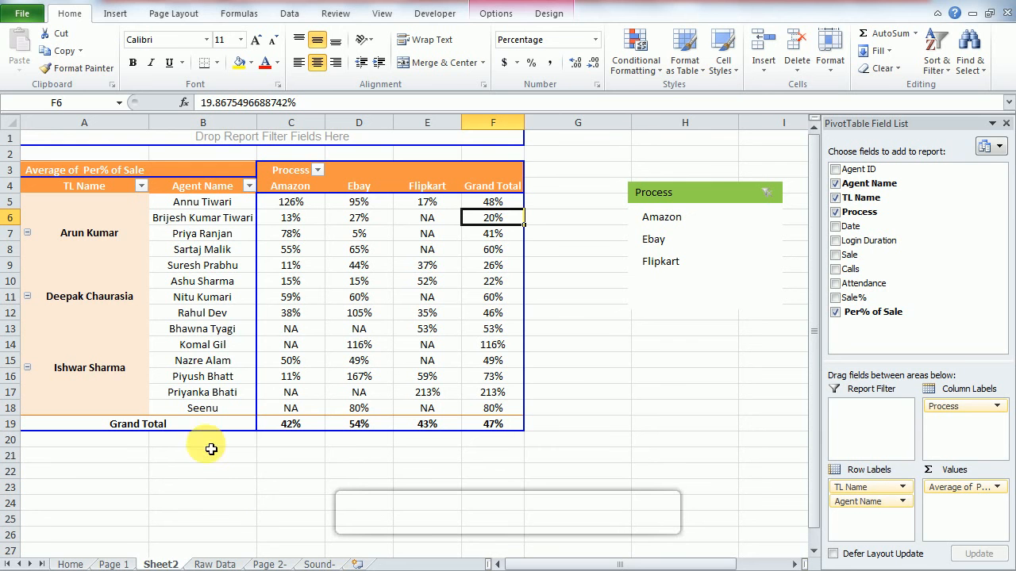
Step: Review the six steps for applying a formula in a pivot table and the next-video note on the Page 2- sheet
left_click(214, 565)
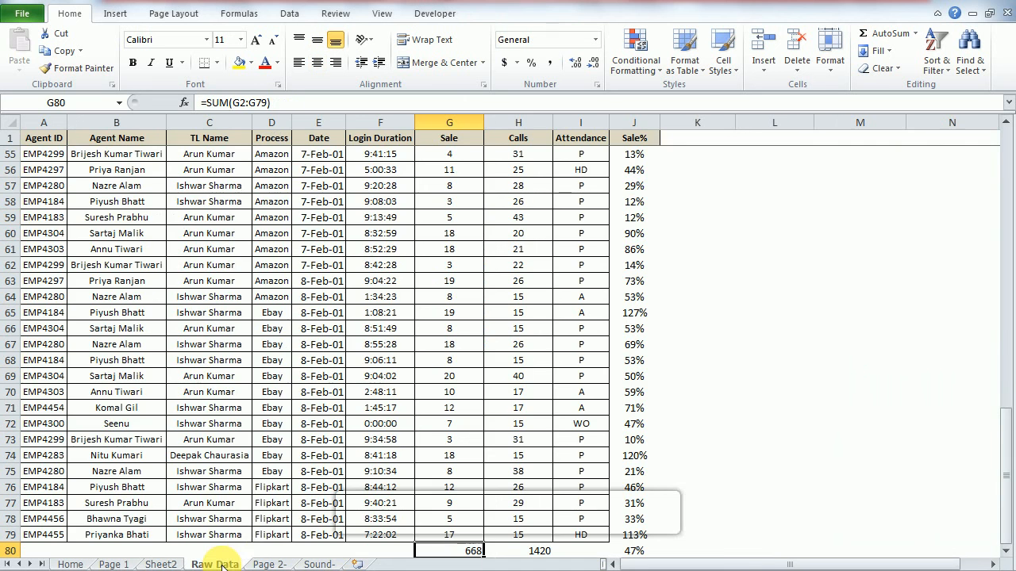
left_click(268, 565)
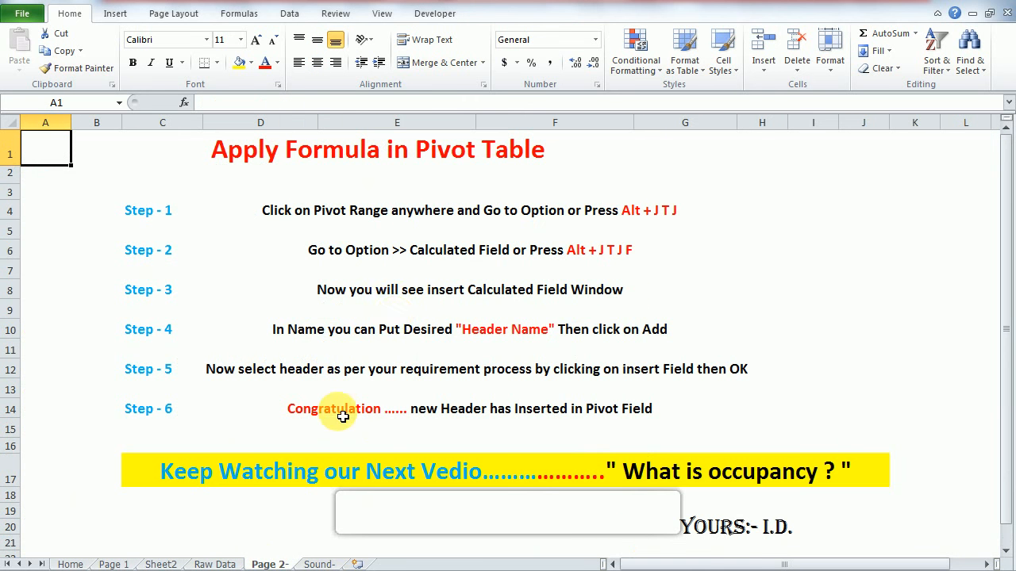
left_click(286, 210)
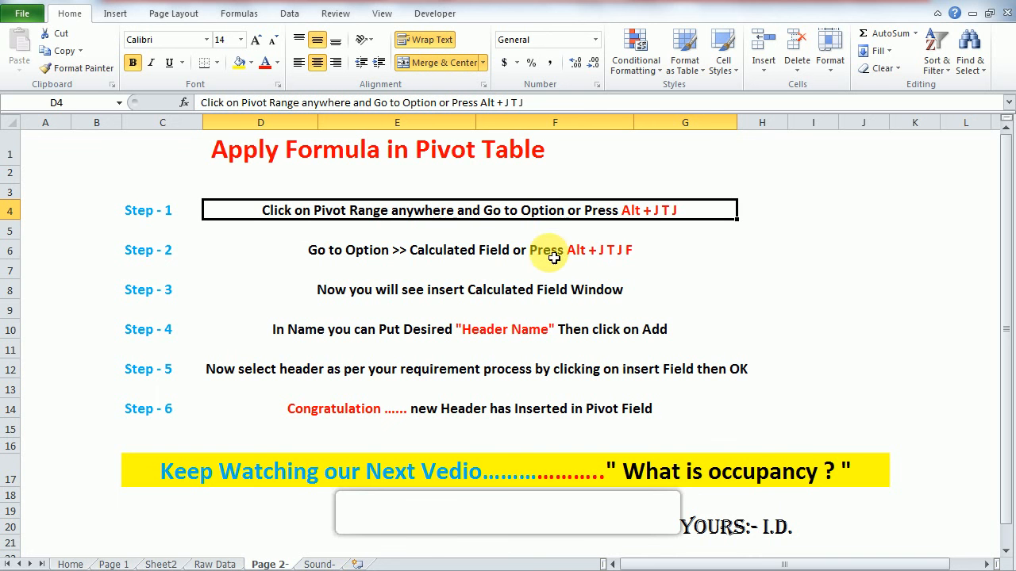
left_click(426, 251)
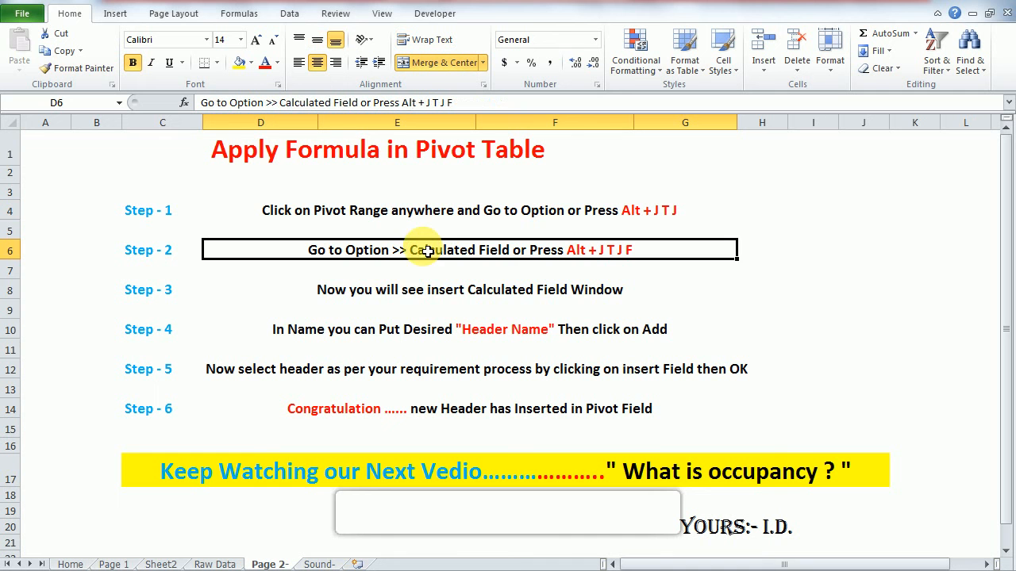
left_click(408, 295)
left_click(391, 333)
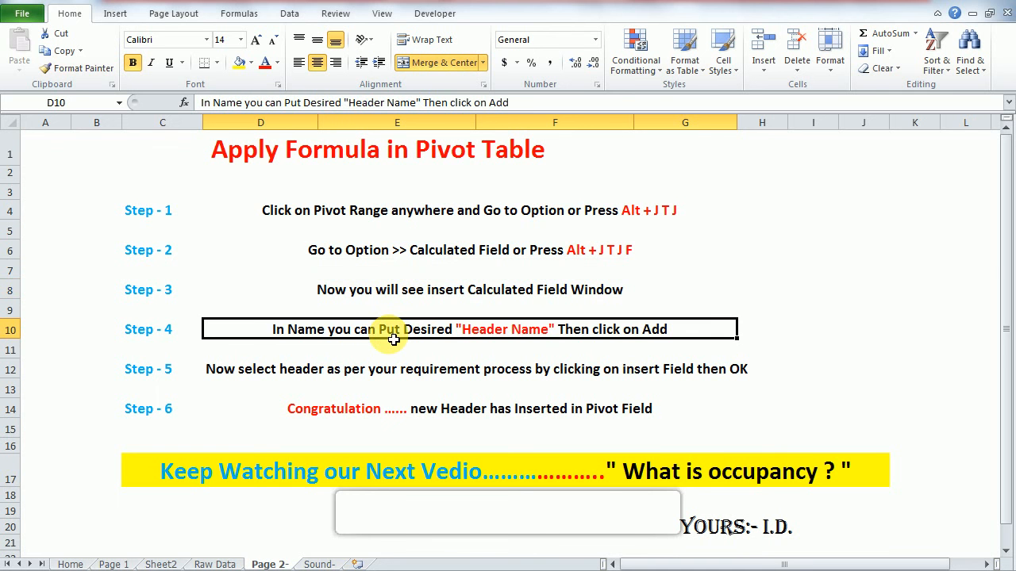
left_click(379, 373)
left_click(356, 392)
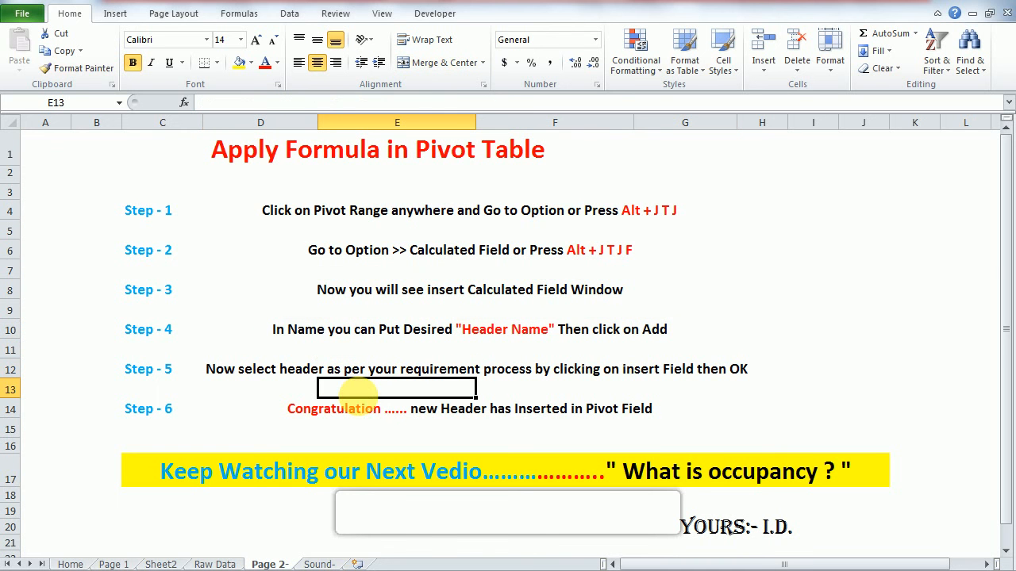
left_click(347, 421)
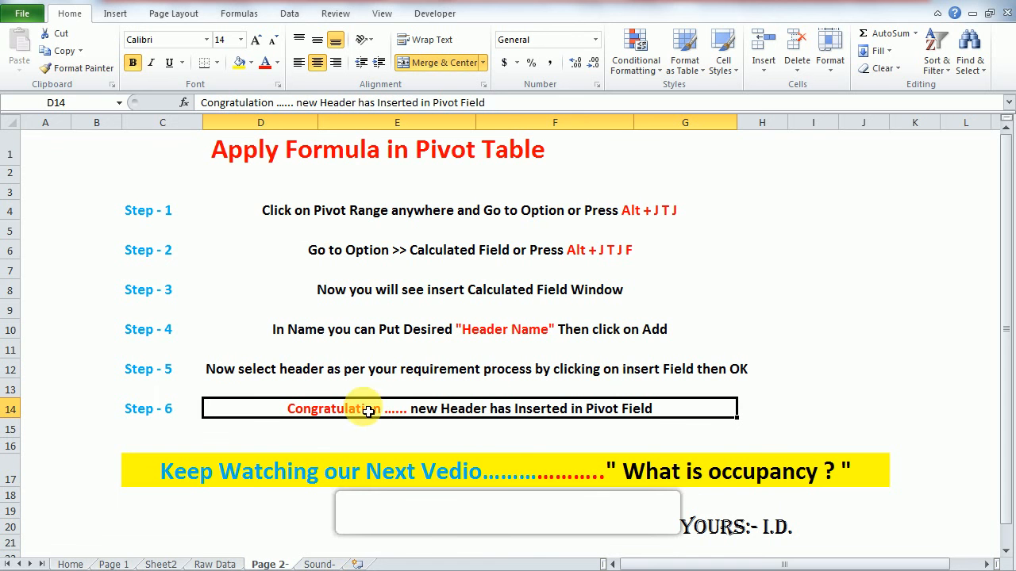
left_click(269, 471)
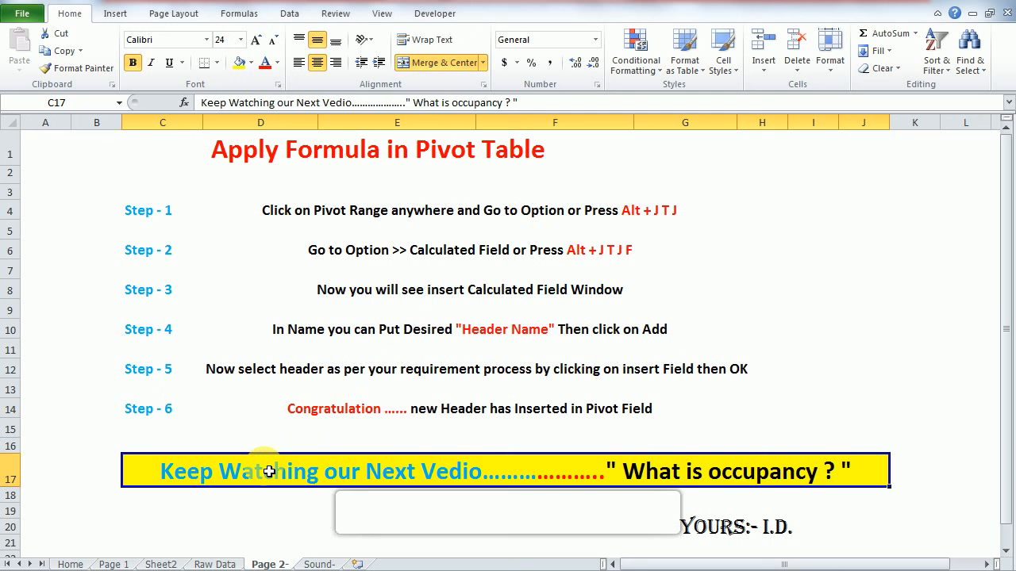
key("Up")
key("Up")
key("Up")
key("Up")
key("Up")
key("Up")
key("Up")
key("Up")
key("Up")
key("Up")
key("Up")
key("Up")
key("Up")
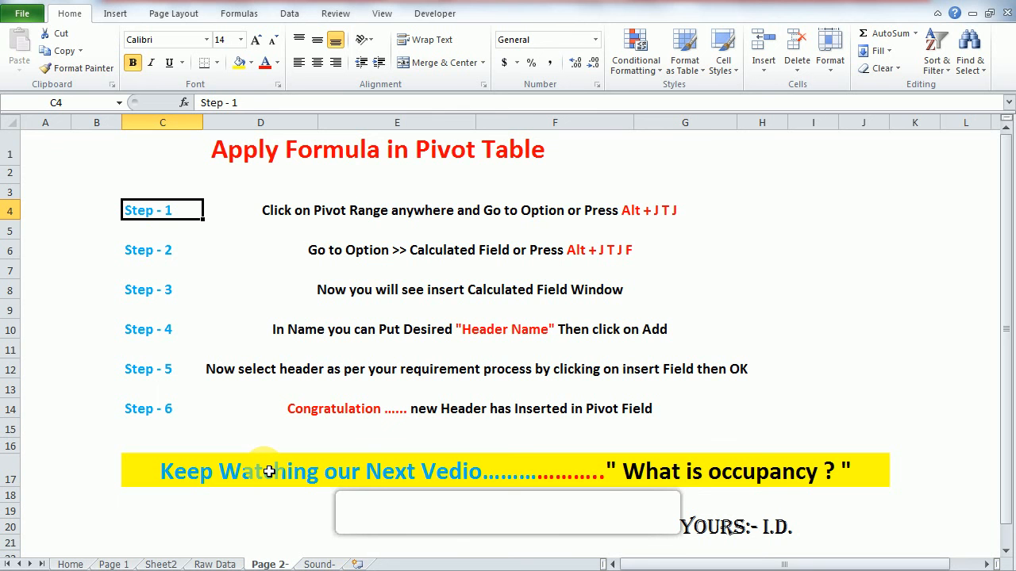
Step: Revisit the pivot table on Sheet2 and the explanation of the pivot field list on the Page 1 sheet
key("ctrl+Page_Up")
key("ctrl+Page_Up")
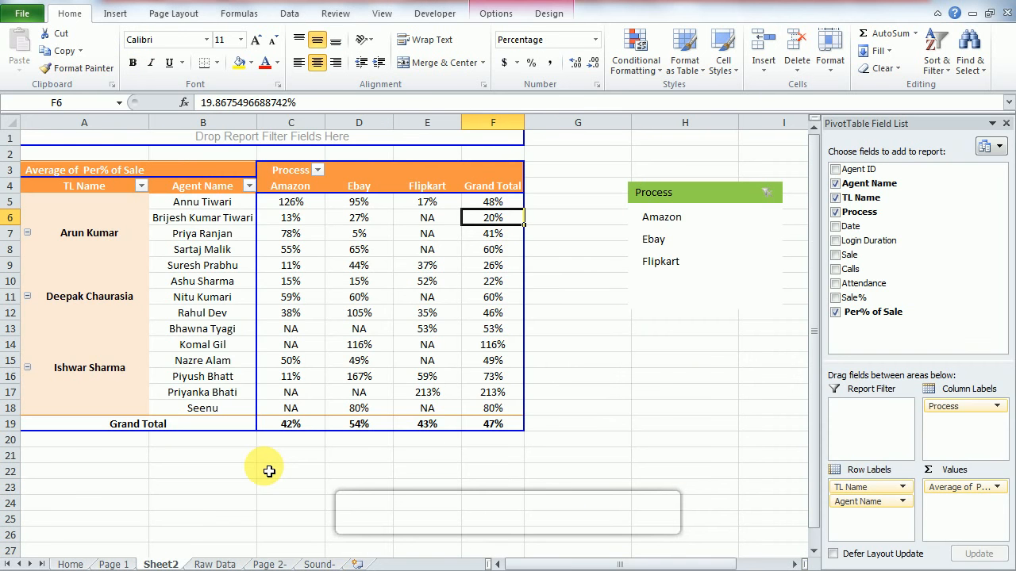
key("ctrl+Page_Up")
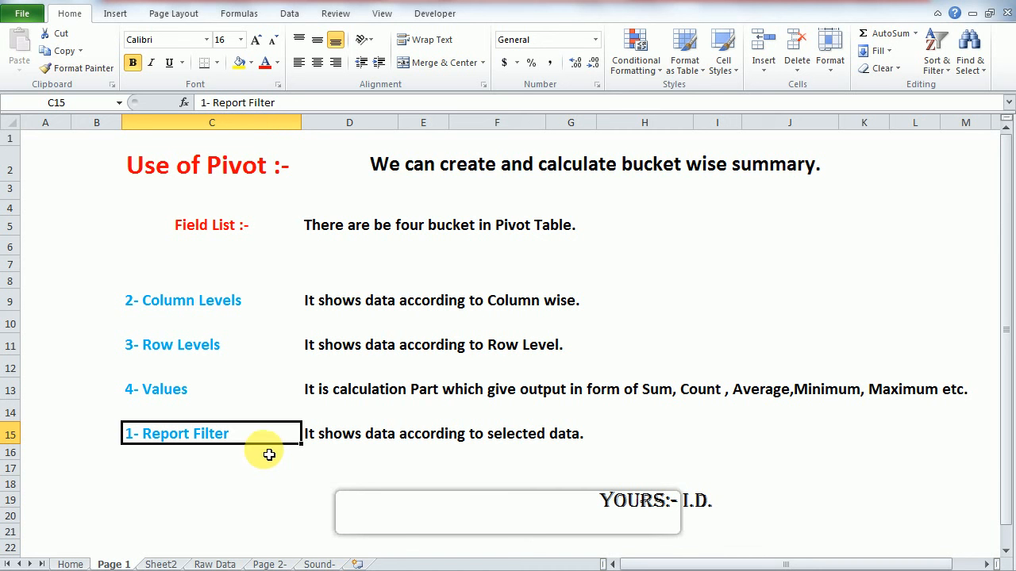
left_click(585, 310)
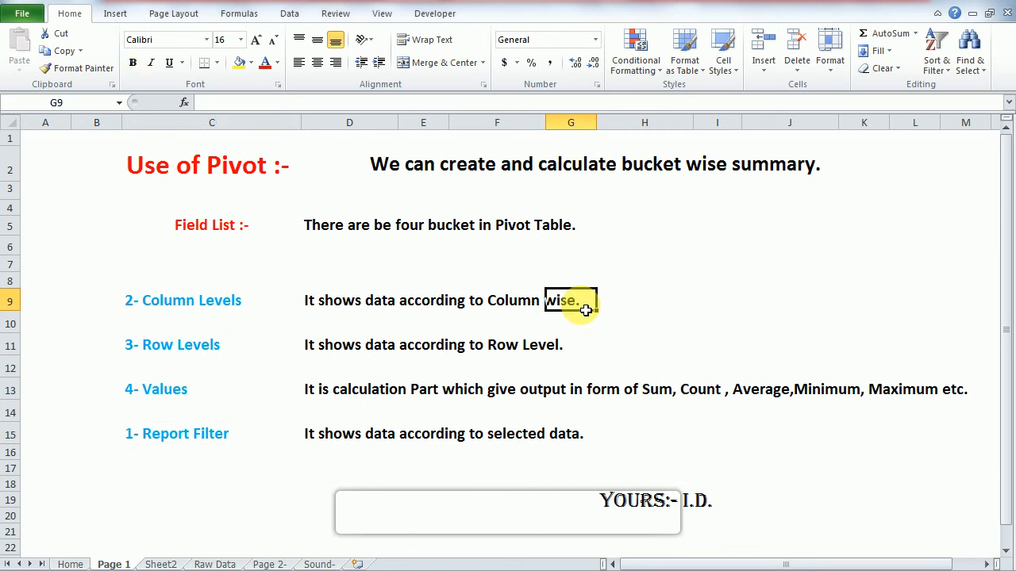